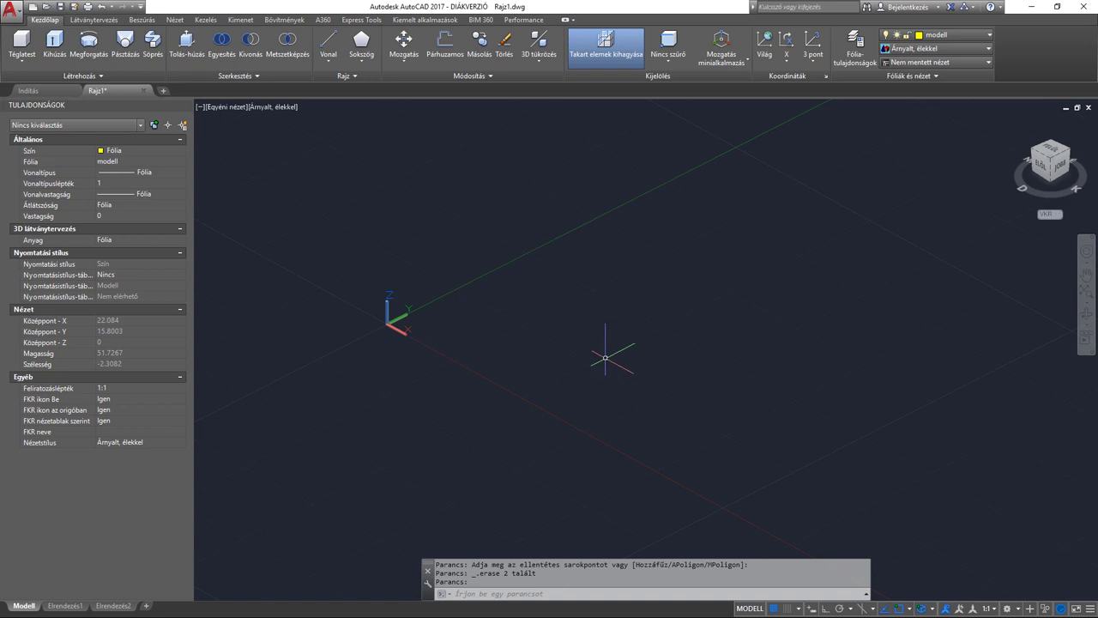
Start the Line command with the VO alias in the empty drawing
type("vo")
key("Return")
Draw a straight yellow line between two points
left_click(544, 255)
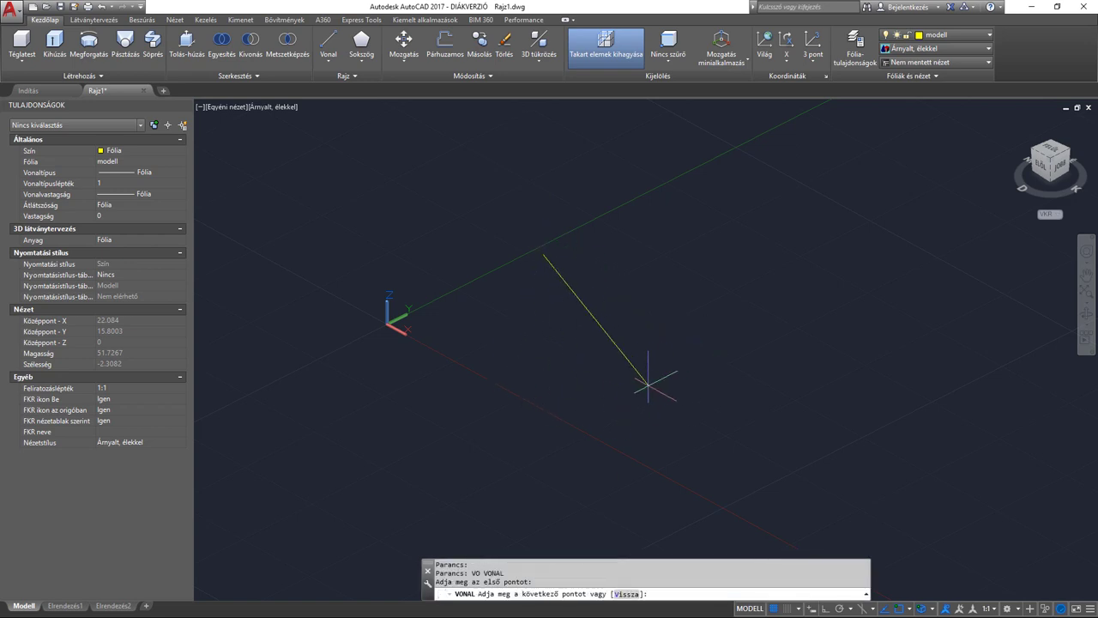
left_click(652, 402)
key("Return")
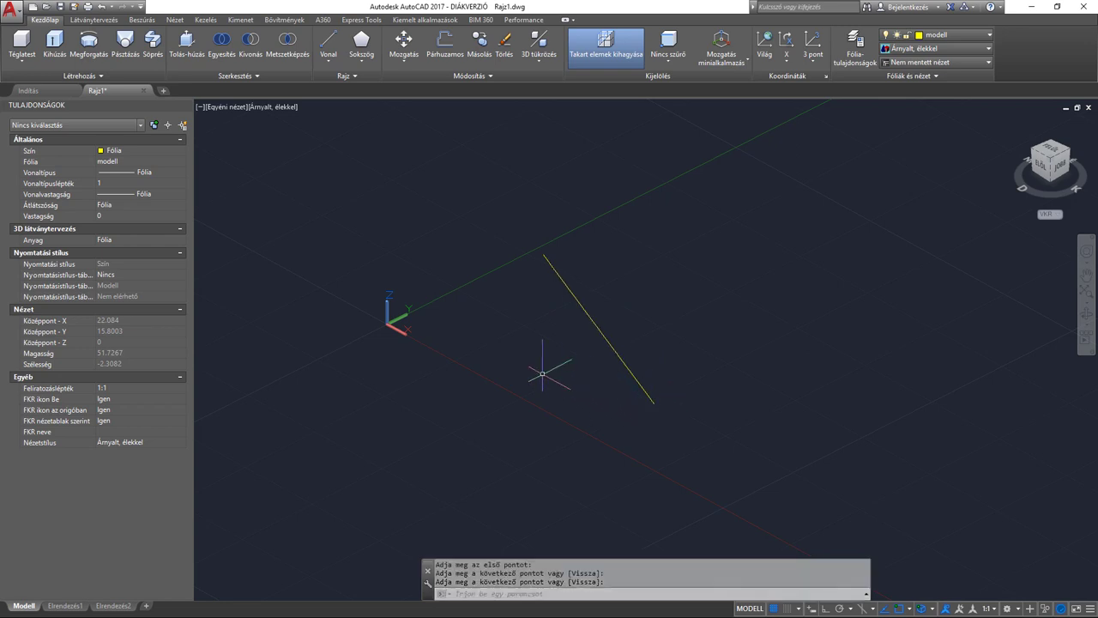
middle_click_drag(541, 372, 560, 383)
Draw a wavy spline with seven fit points beside the line
type("spl")
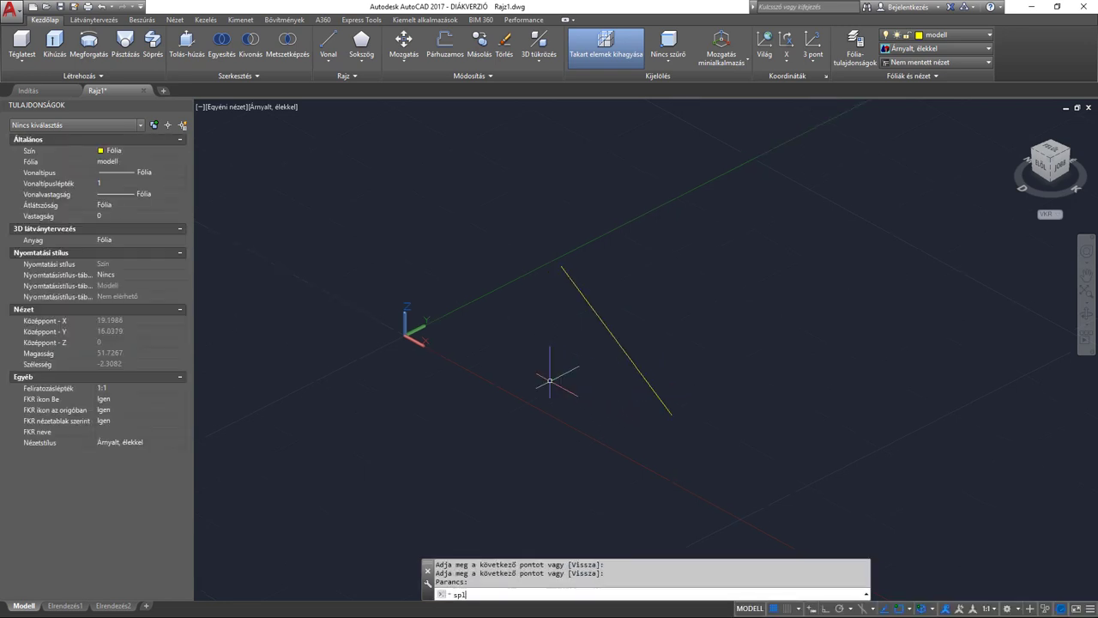
key("Return")
left_click(511, 294)
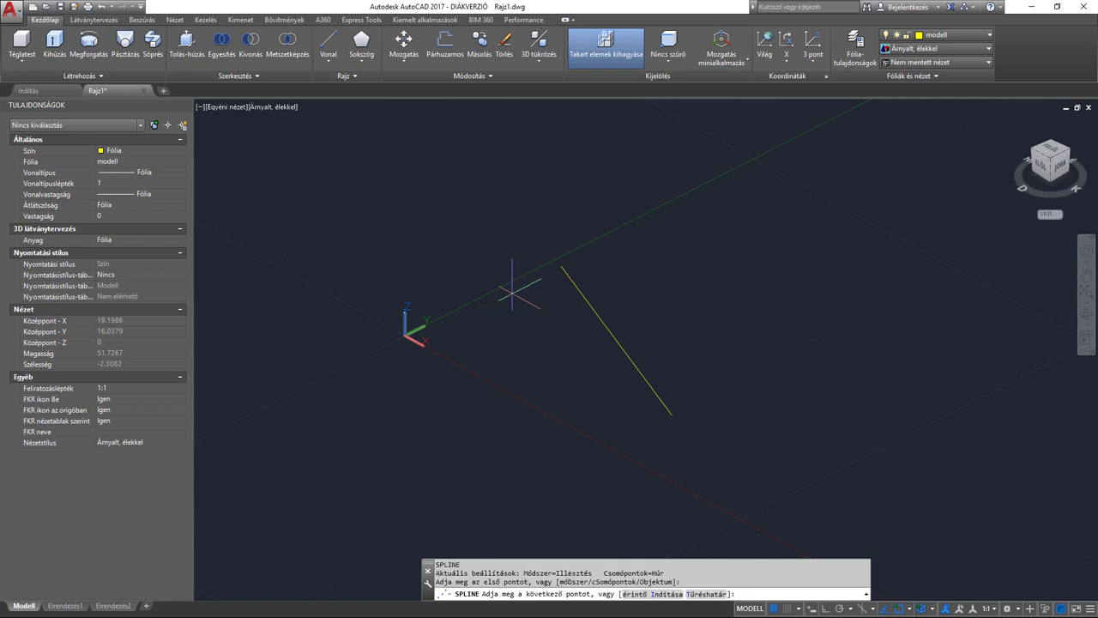
left_click(524, 319)
left_click(511, 355)
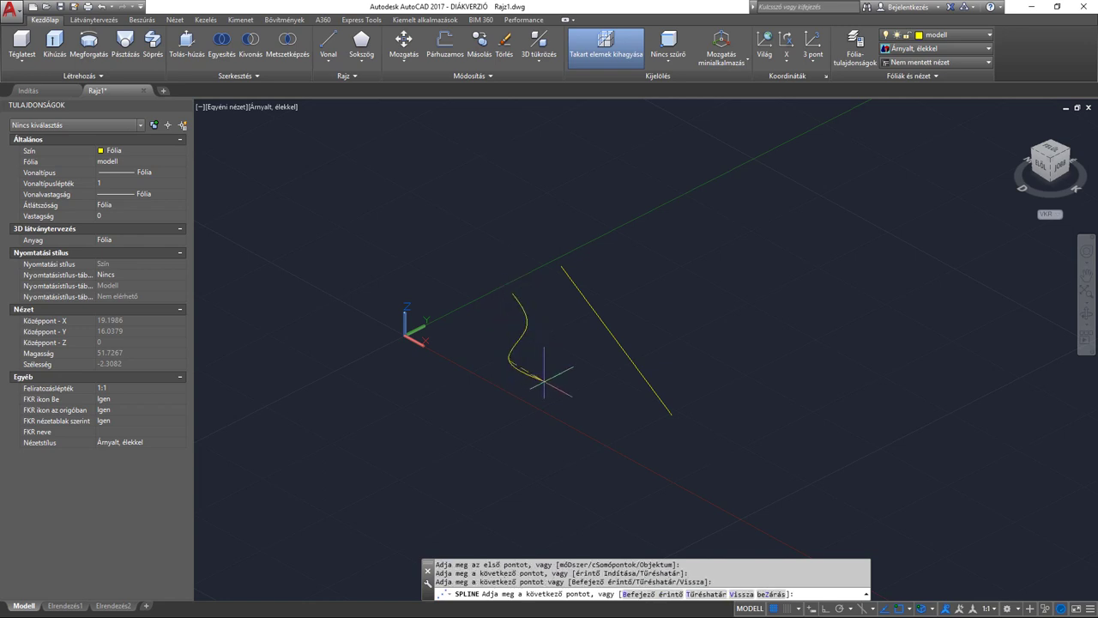
left_click(554, 379)
left_click(581, 383)
left_click(591, 410)
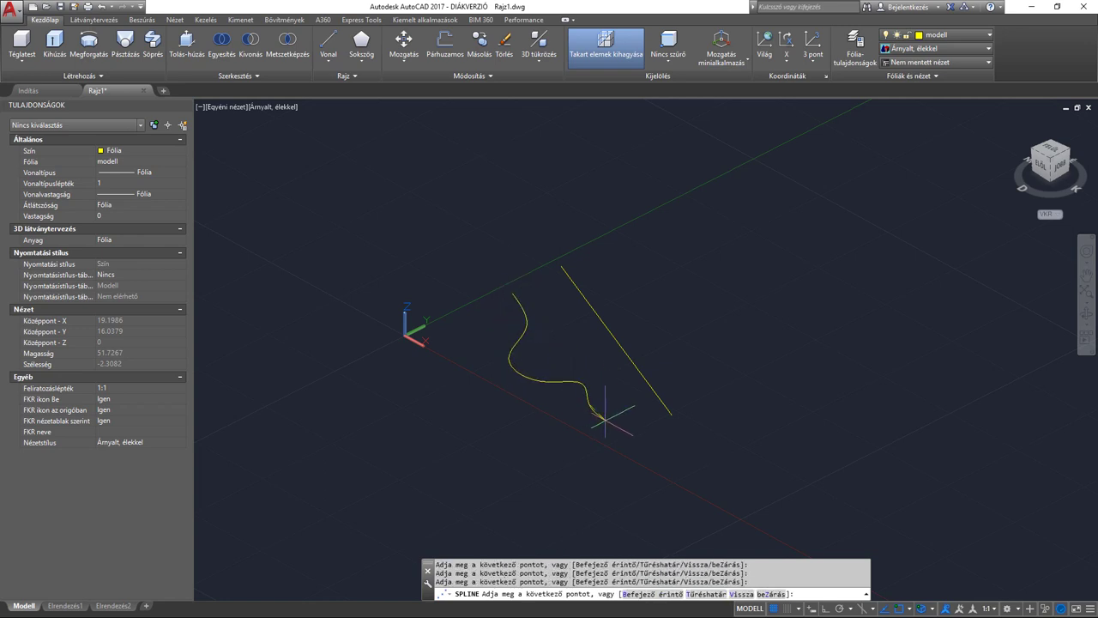
left_click(631, 429)
key("Return")
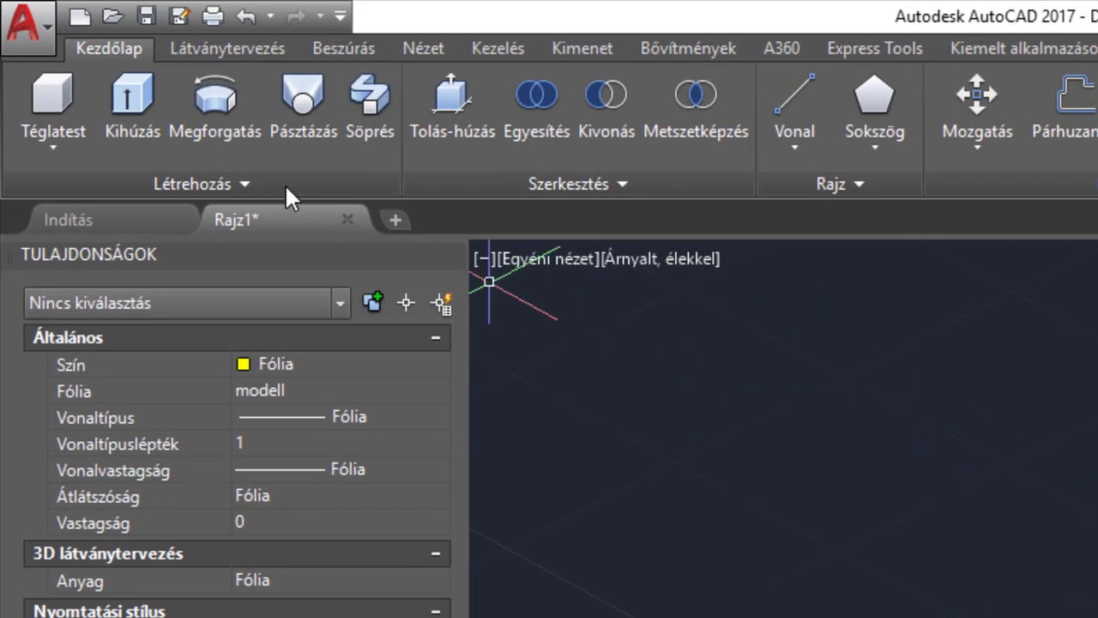
Revolve the wavy spline 360° using the straight line as the axis object
left_click(229, 110)
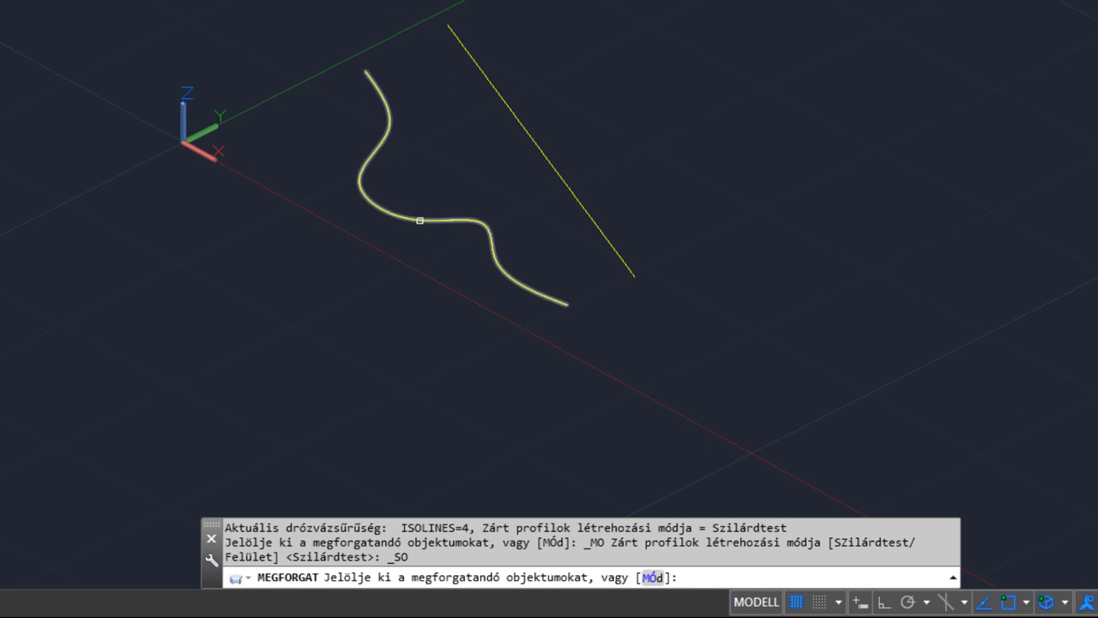
left_click(419, 220)
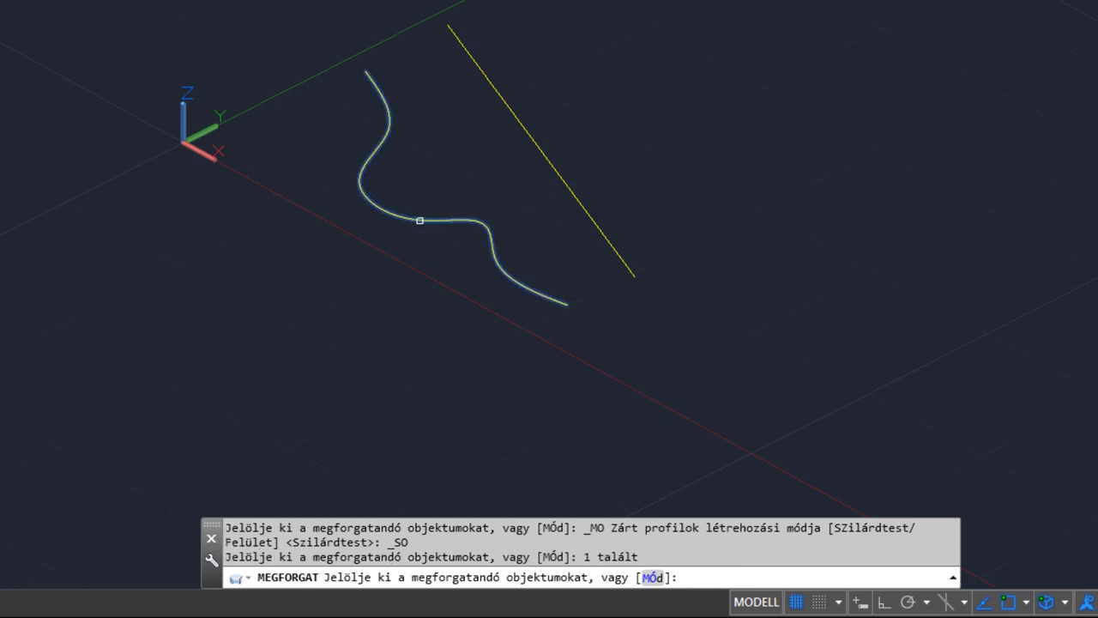
key("Return")
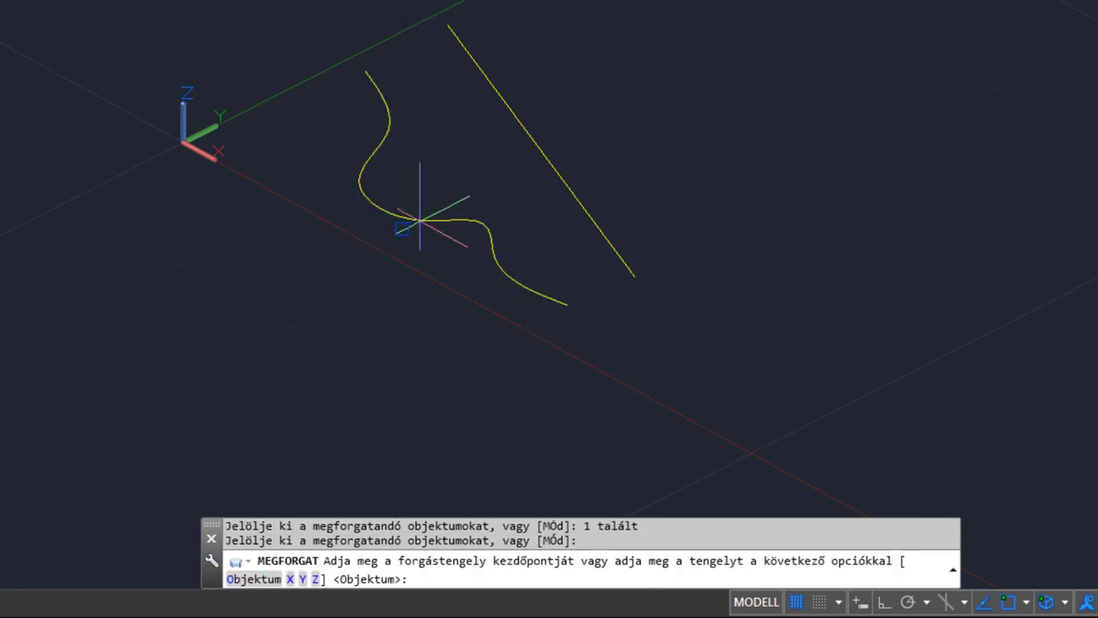
left_click(254, 579)
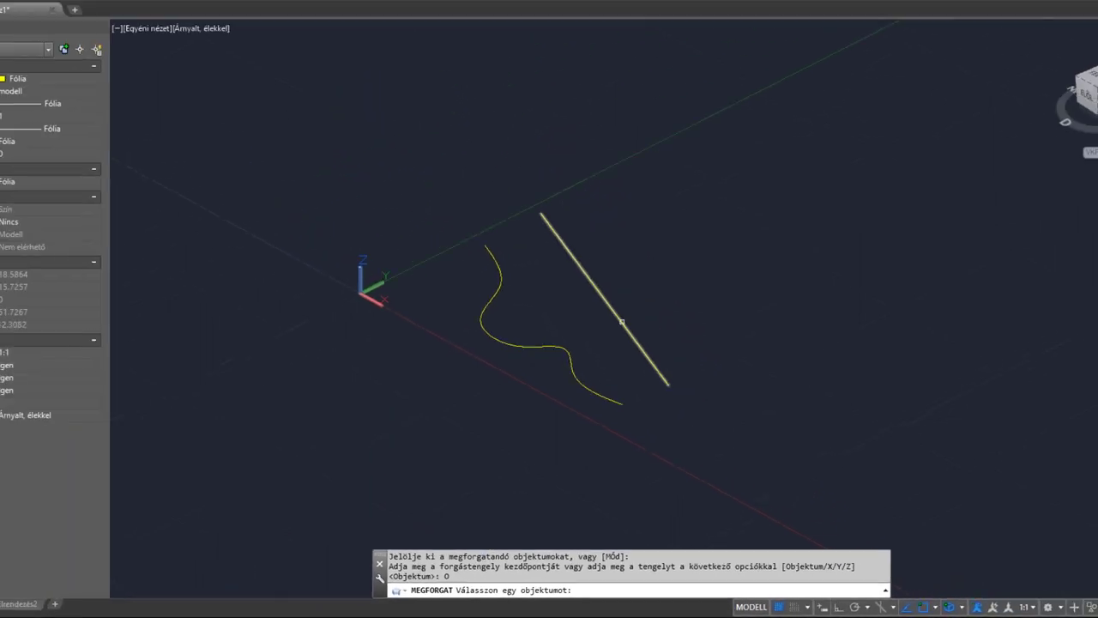
left_click(637, 362)
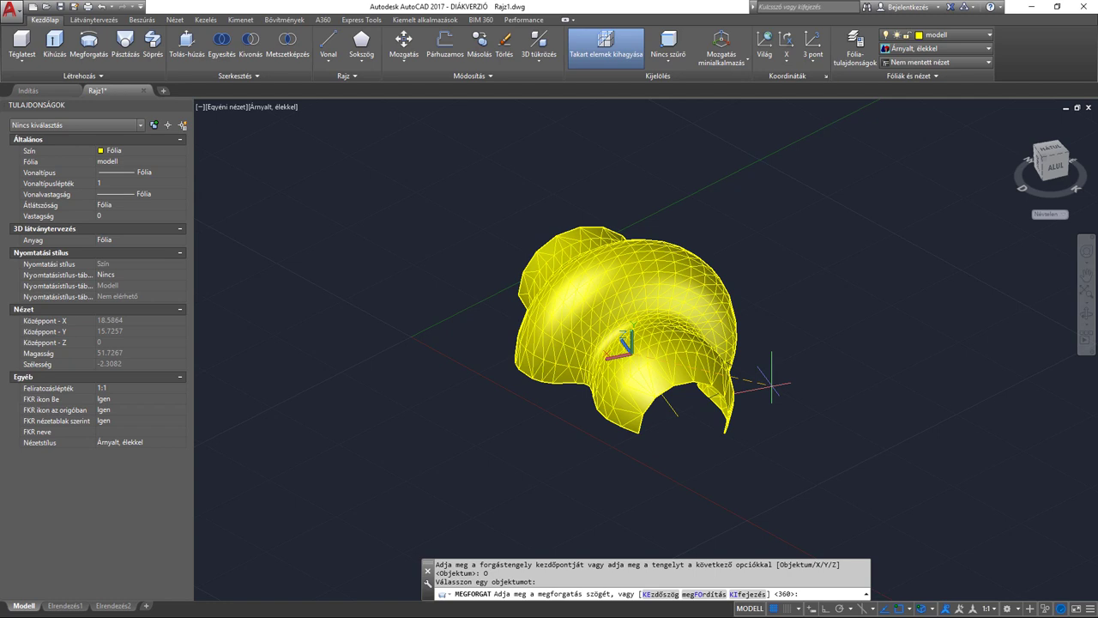
type("360")
key("Return")
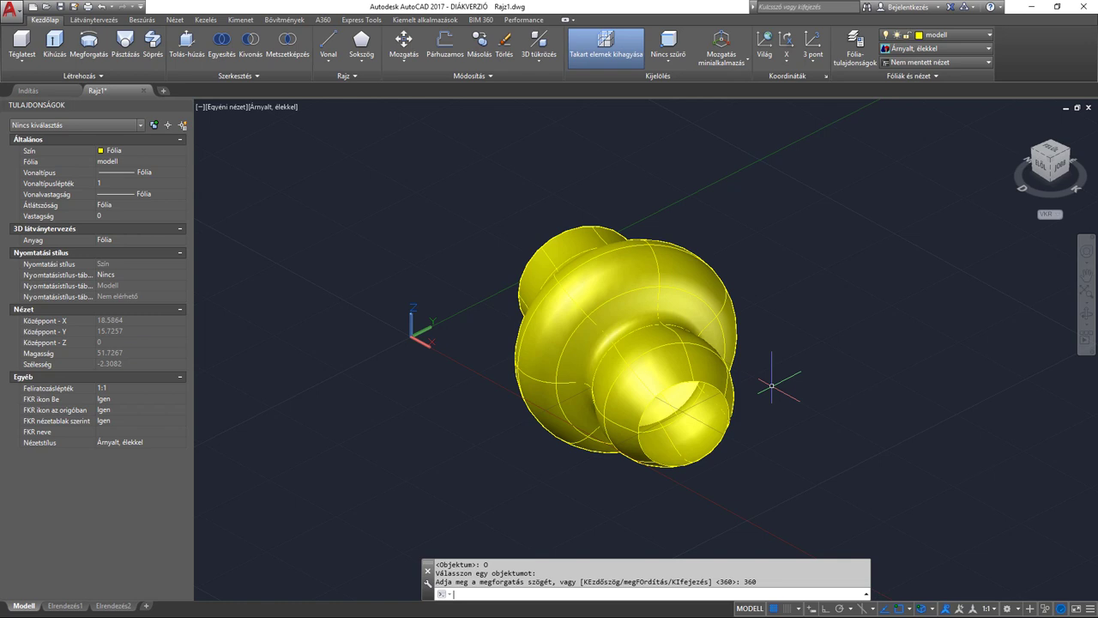
Inspect the revolved surface, then undo the revolve
left_click(684, 266)
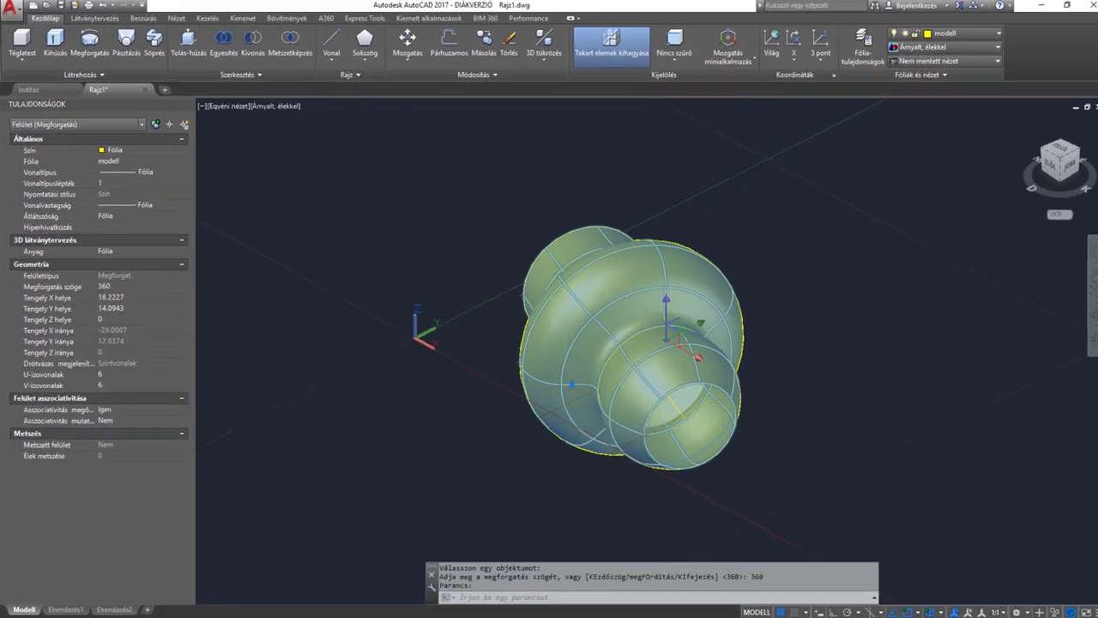
key("Escape")
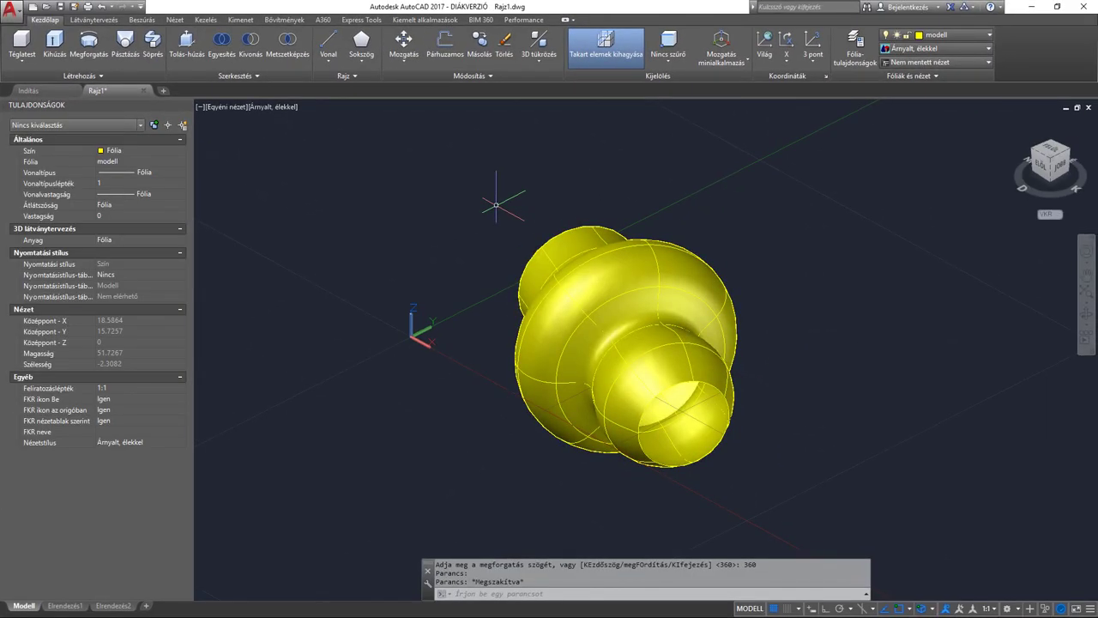
key("ctrl+z")
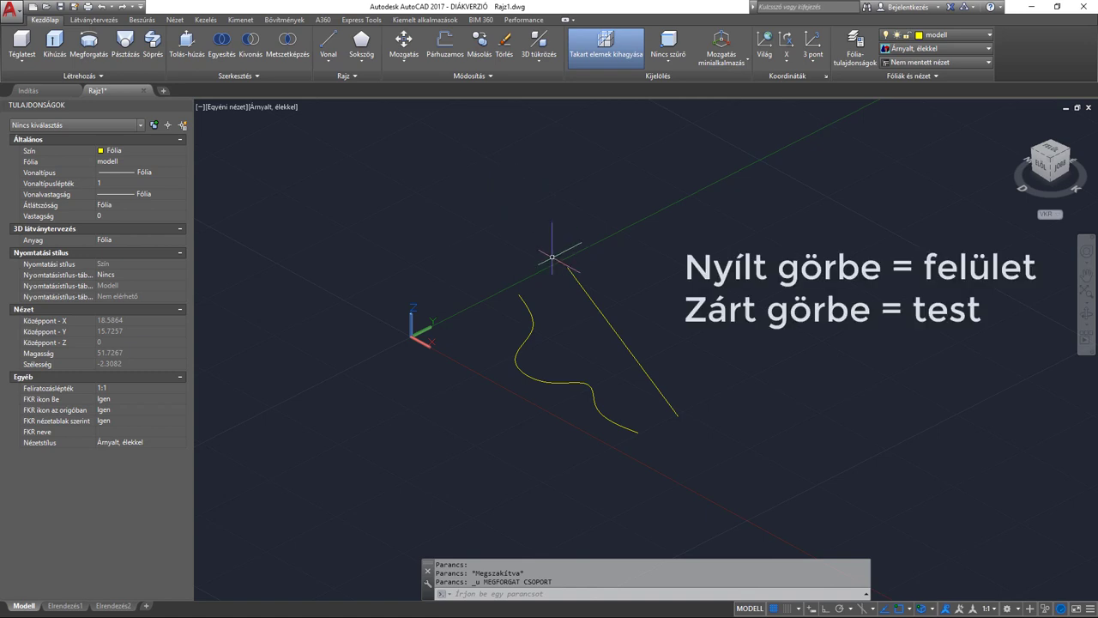
Snap the spline's start and end grips onto the straight line's top and lower ends
scroll(515, 296, "up", 2)
left_click(515, 296)
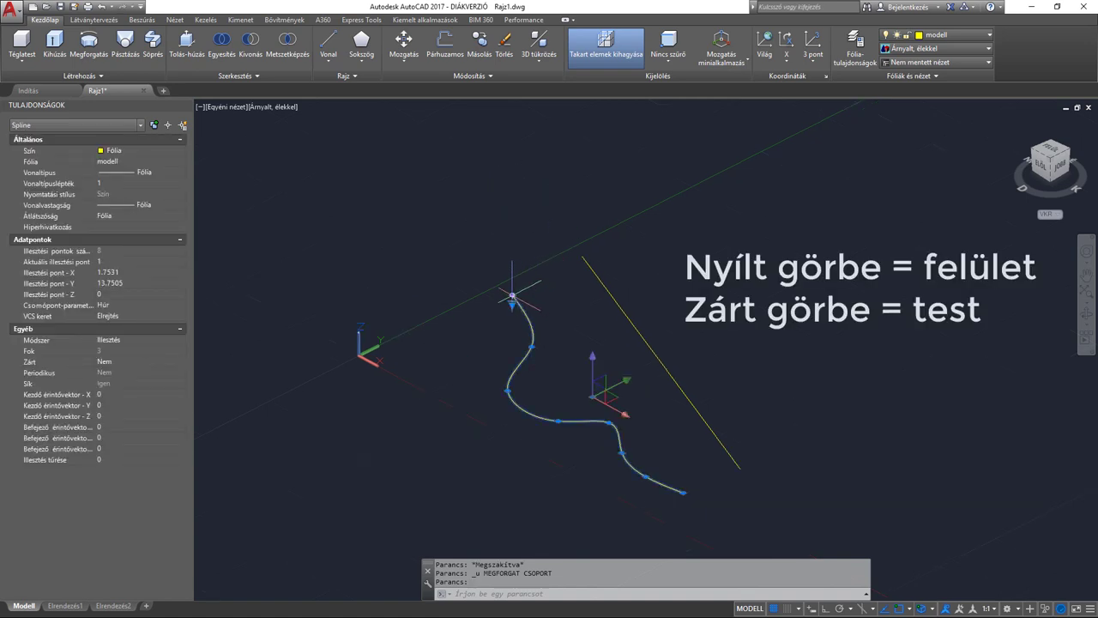
left_click(514, 296)
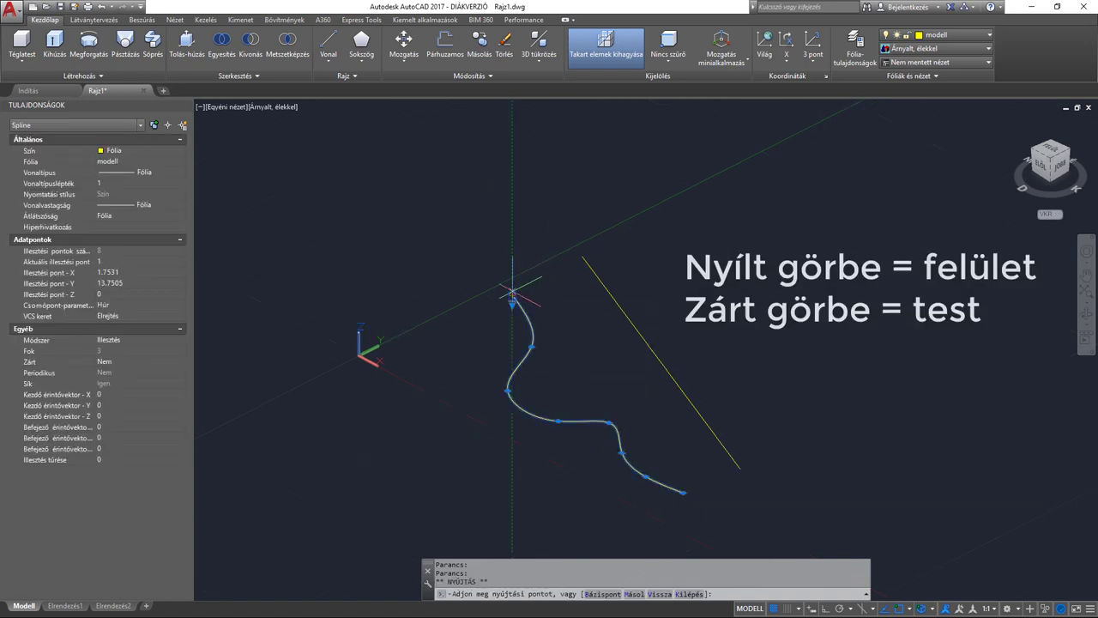
left_click(566, 270)
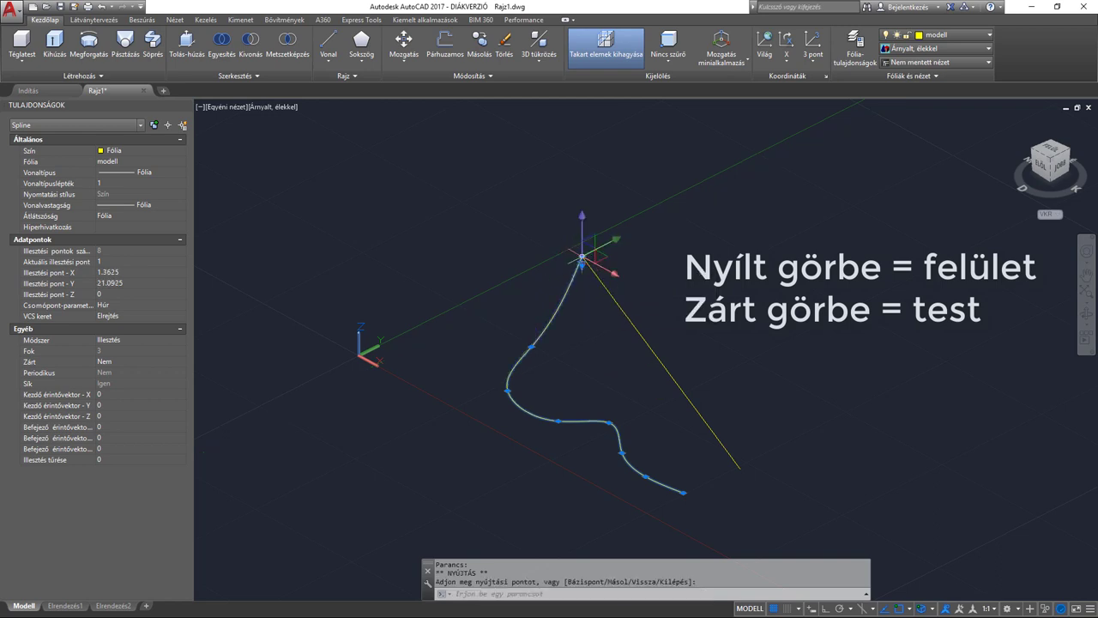
key("Escape")
left_click(639, 473)
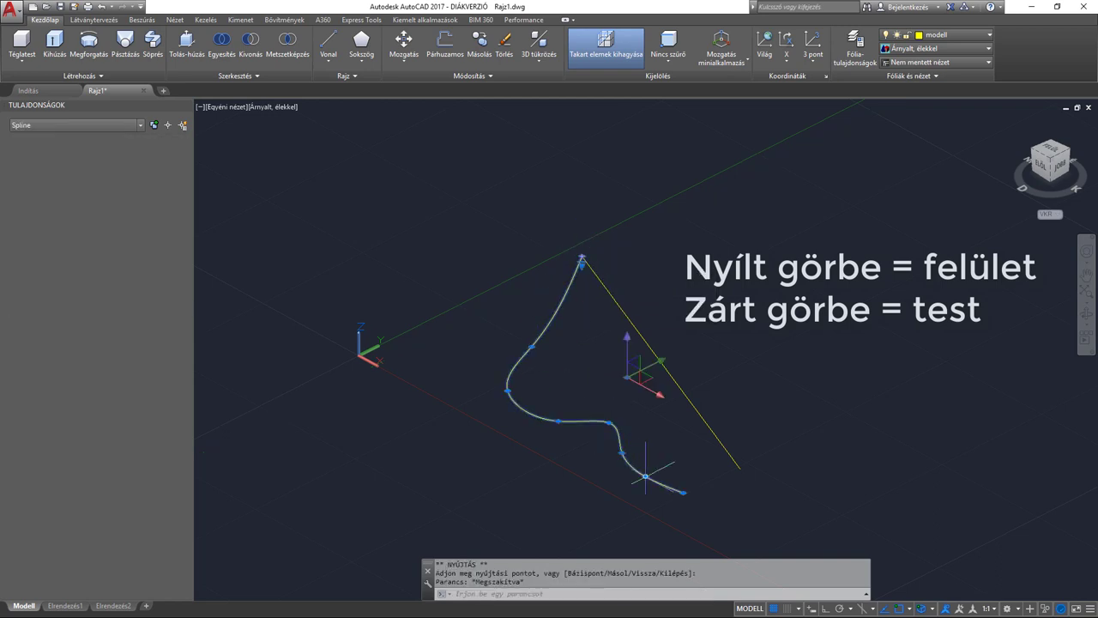
left_click(682, 492)
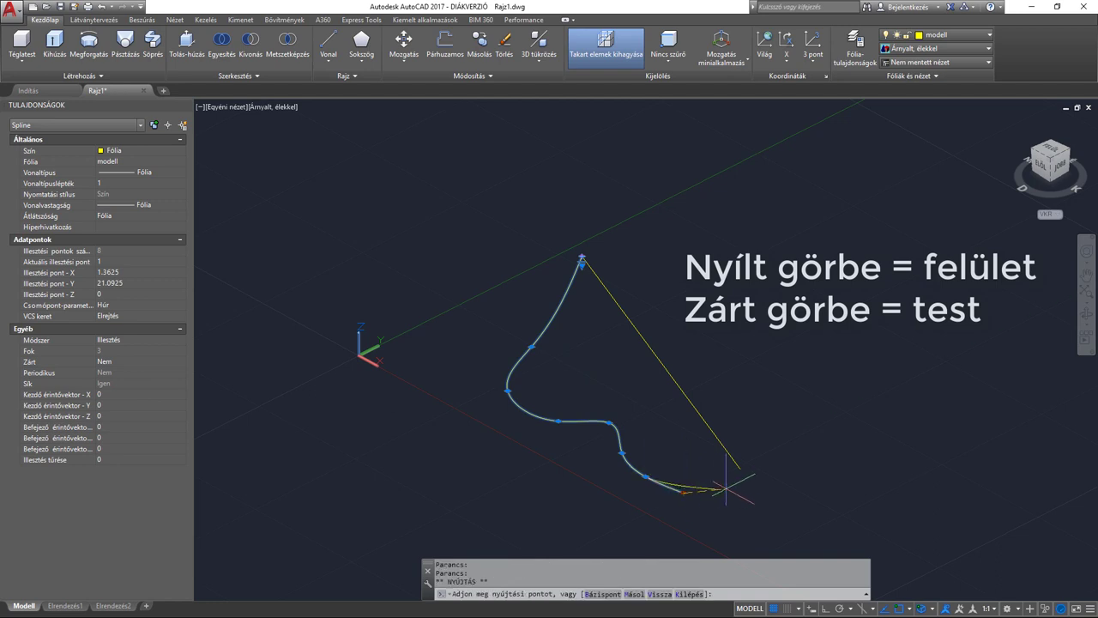
key("Escape")
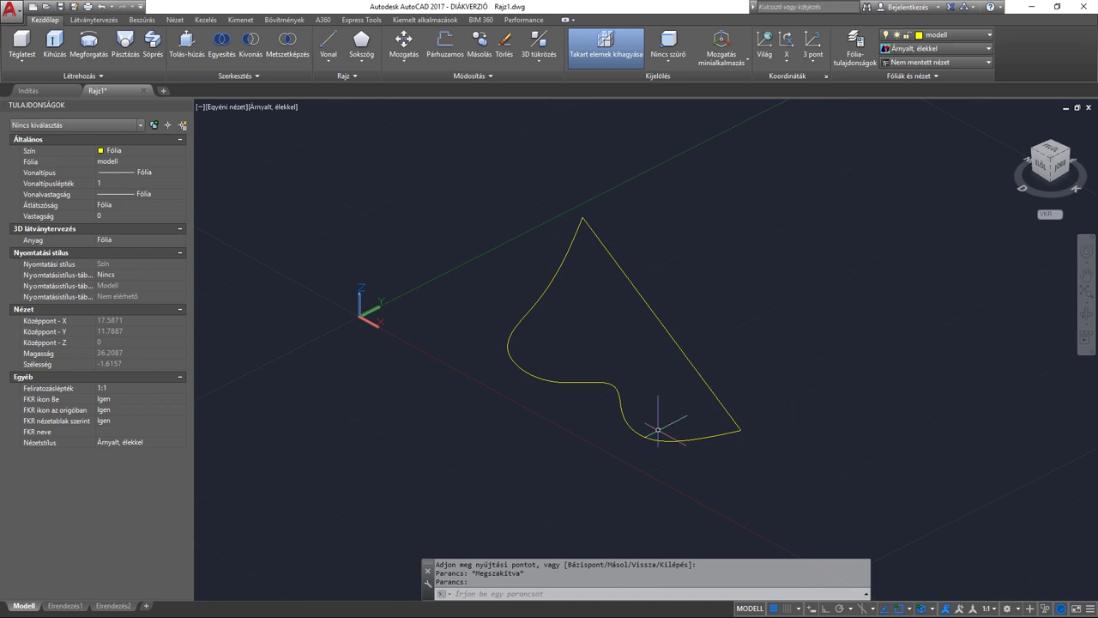
Revolve the closed spline profile 360° about the straight line and orbit around it
left_click(90, 49)
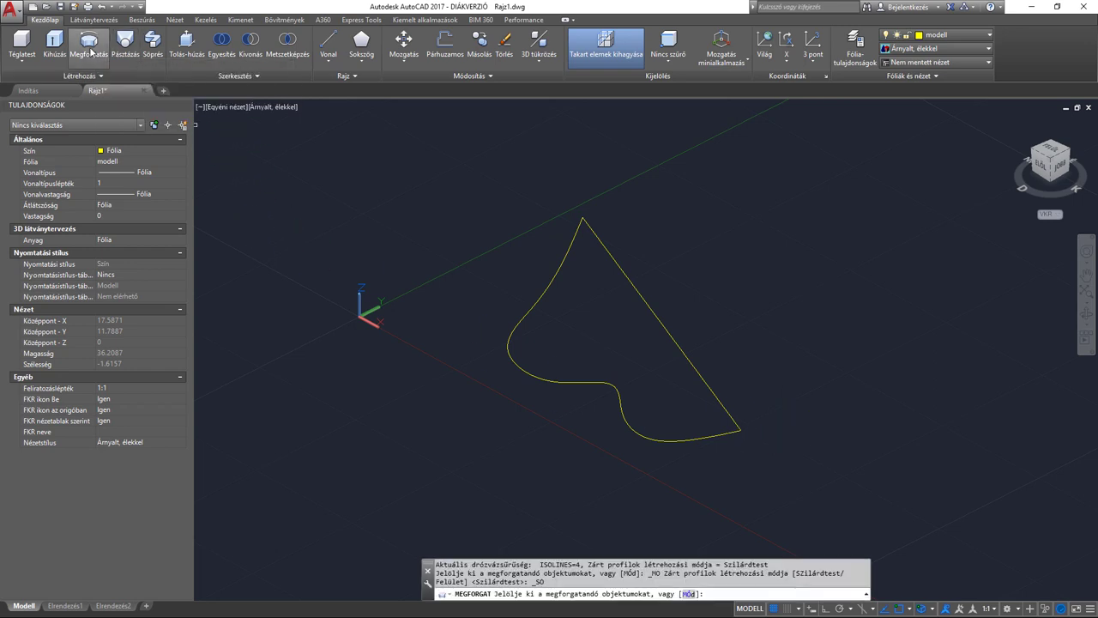
left_click(531, 308)
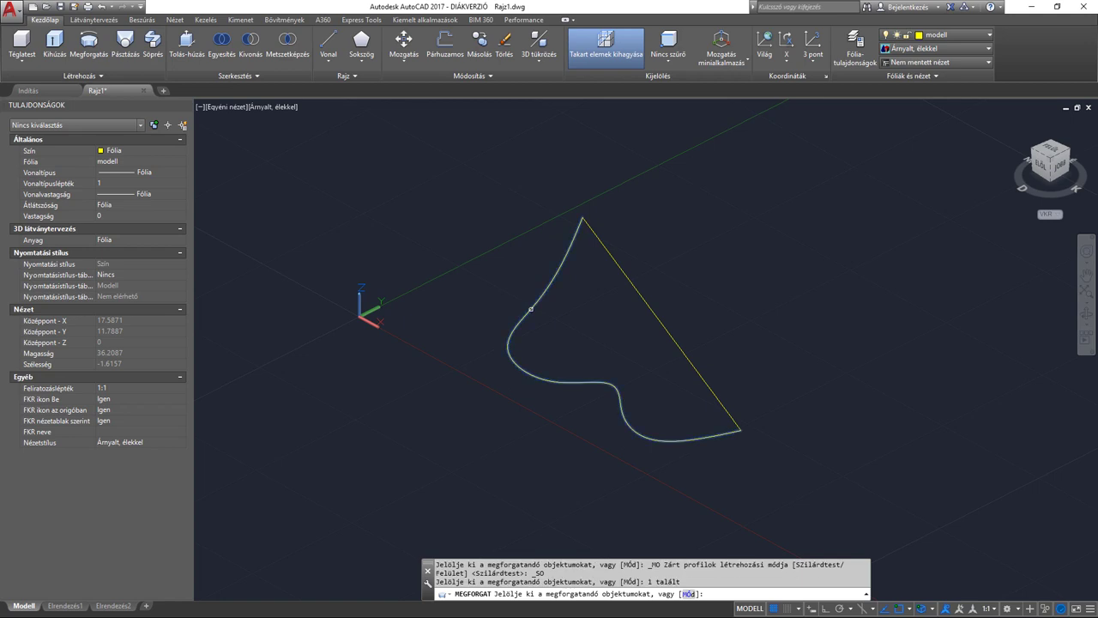
key("Return")
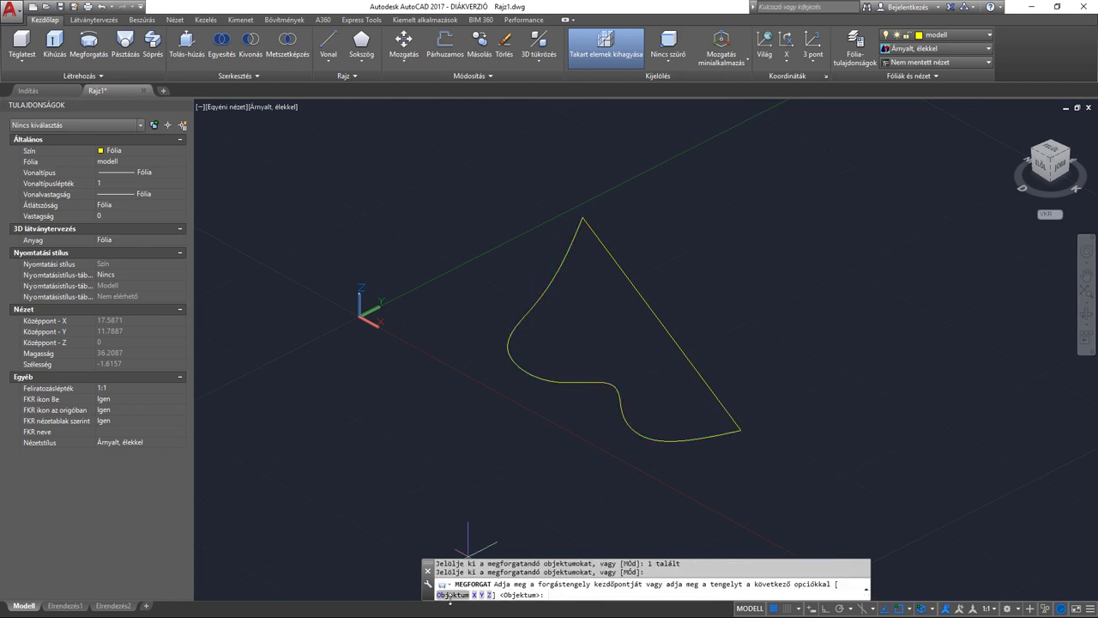
left_click(454, 595)
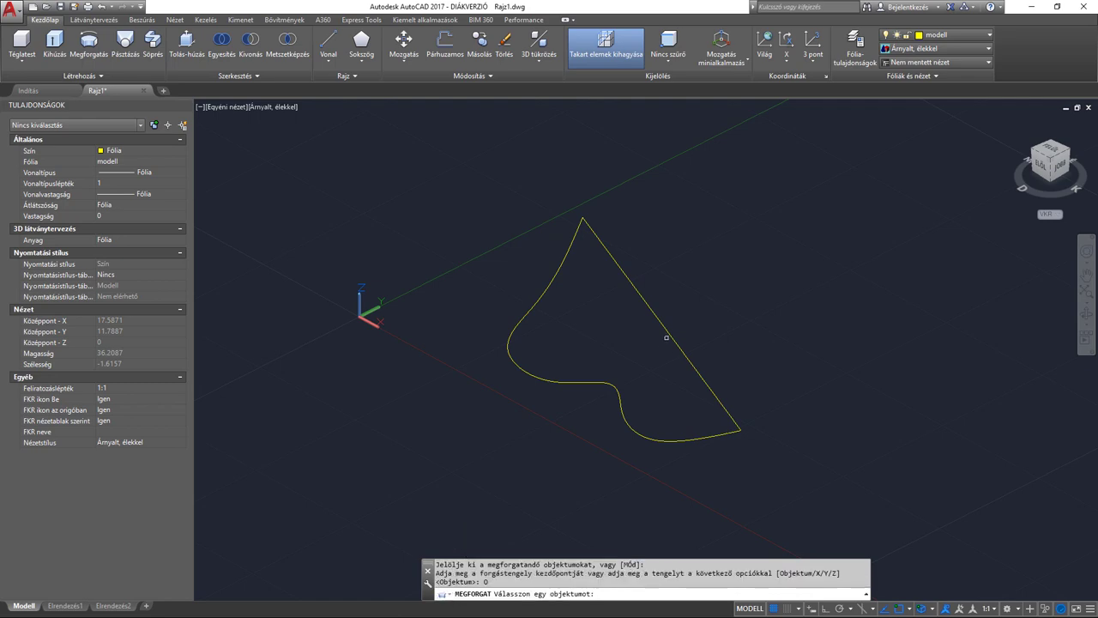
left_click(668, 332)
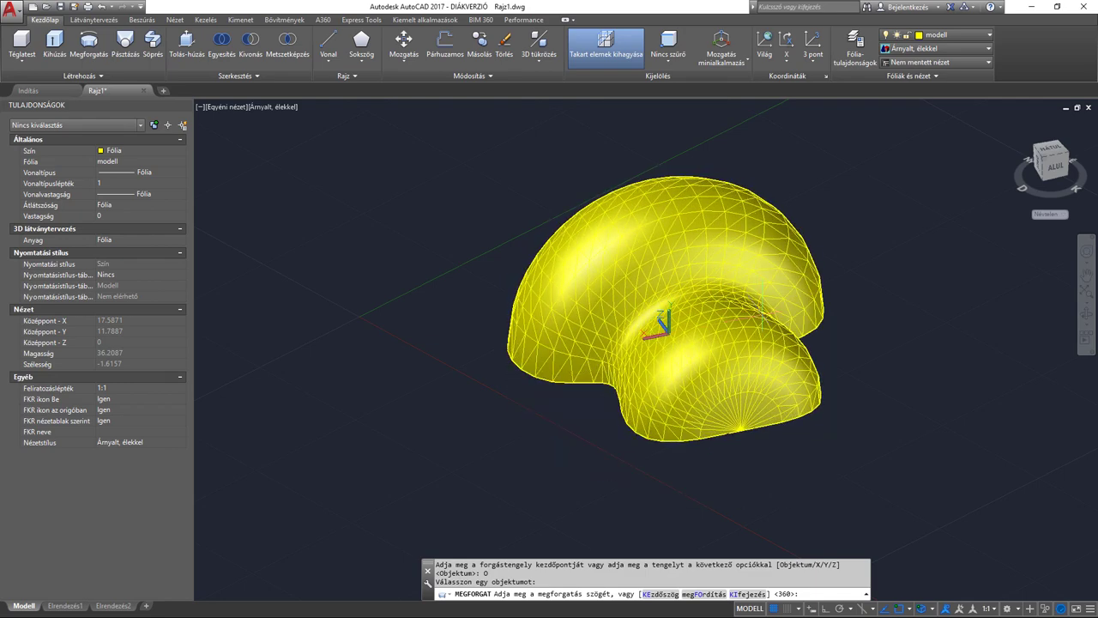
type("360")
key("Return")
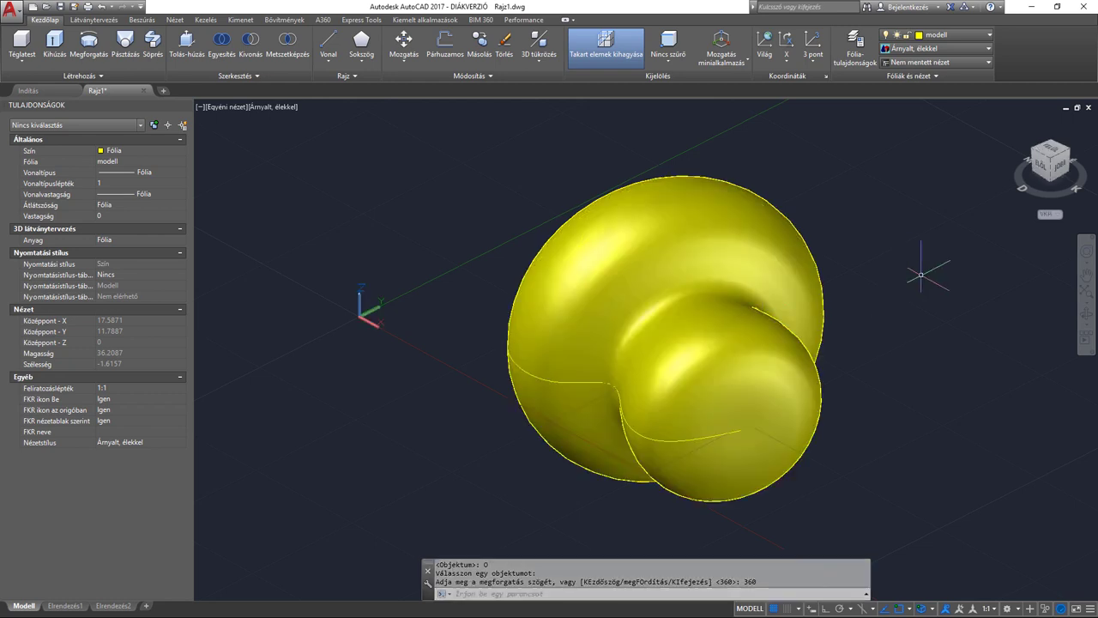
left_click(1087, 316)
mouse_move(805, 398)
left_mouse_down()
mouse_move(678, 290)
mouse_move(691, 380)
mouse_move(767, 376)
mouse_move(752, 382)
left_mouse_up()
key("Escape")
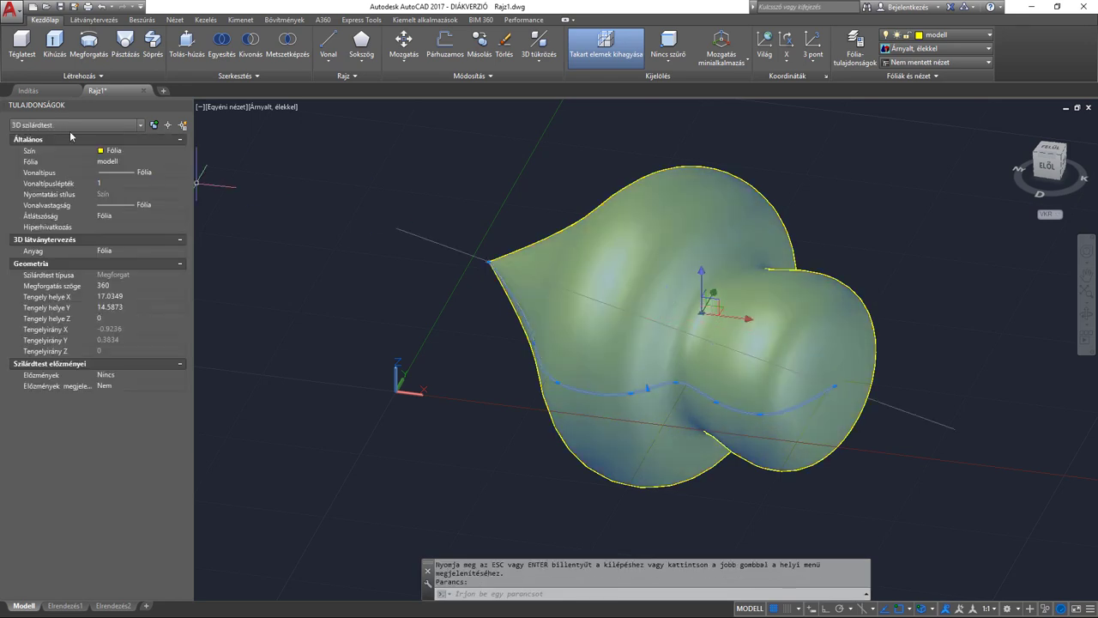
key("Escape")
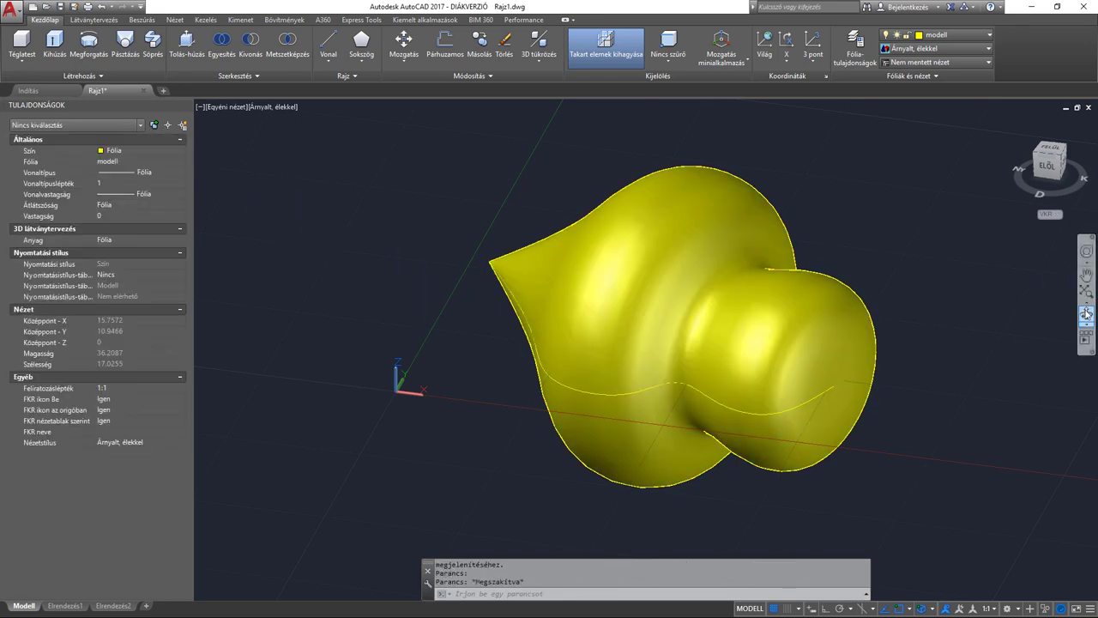
left_click(1086, 314)
mouse_move(983, 312)
left_mouse_down()
mouse_move(921, 321)
mouse_move(953, 326)
mouse_move(961, 321)
mouse_move(838, 308)
left_mouse_up()
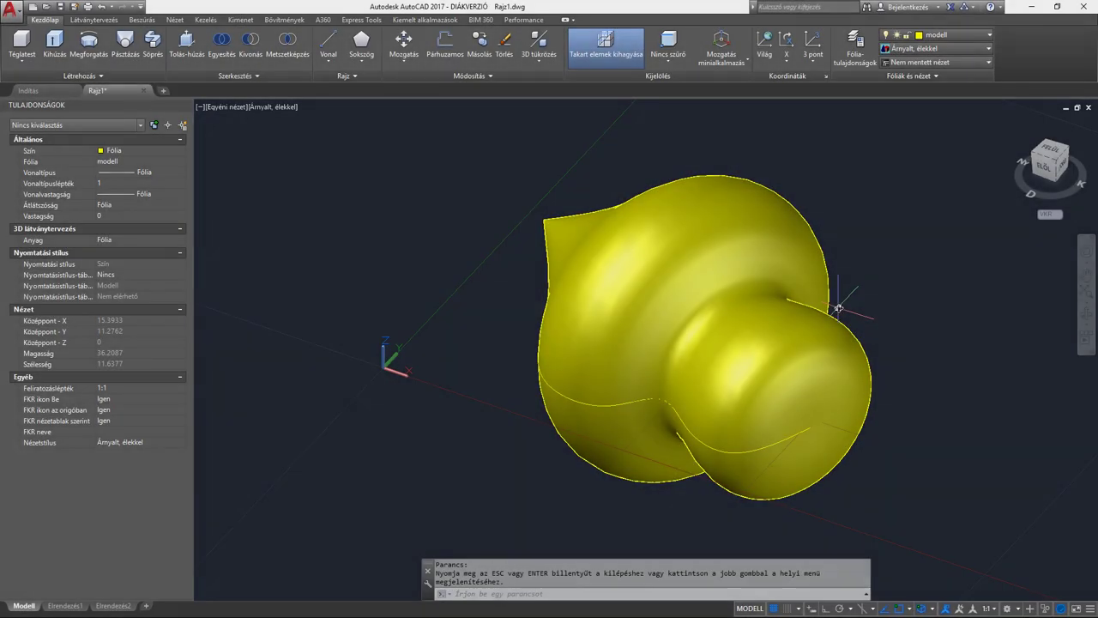
key("Escape")
middle_click_drag(492, 289, 466, 277)
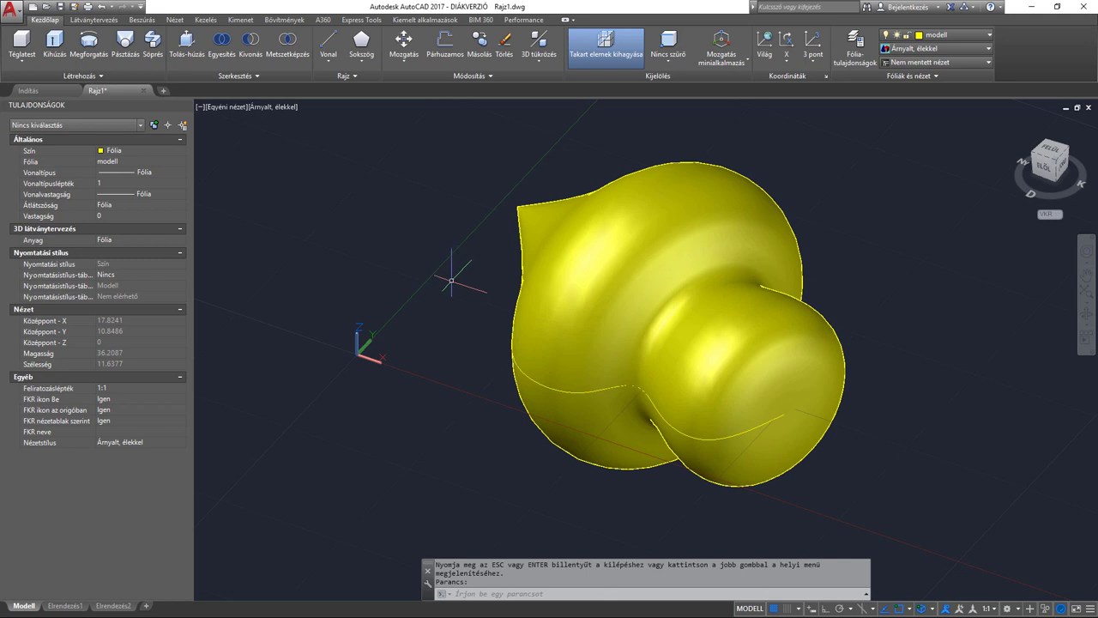
Delete the revolved solid and its axis line, leaving an empty view
left_click(549, 309)
key("Delete")
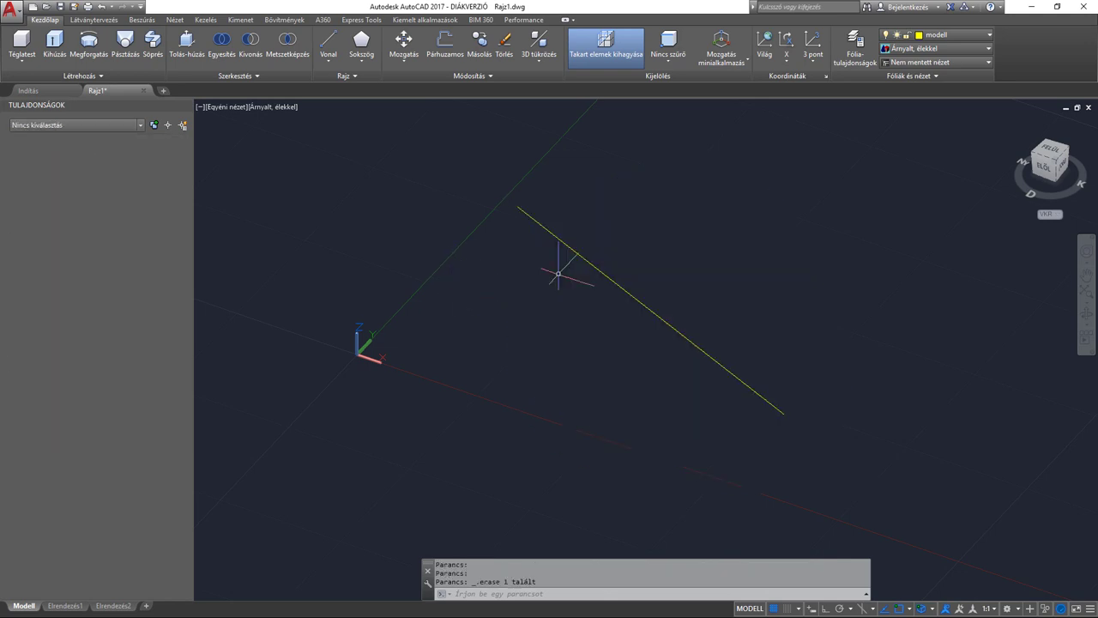
left_click(606, 356)
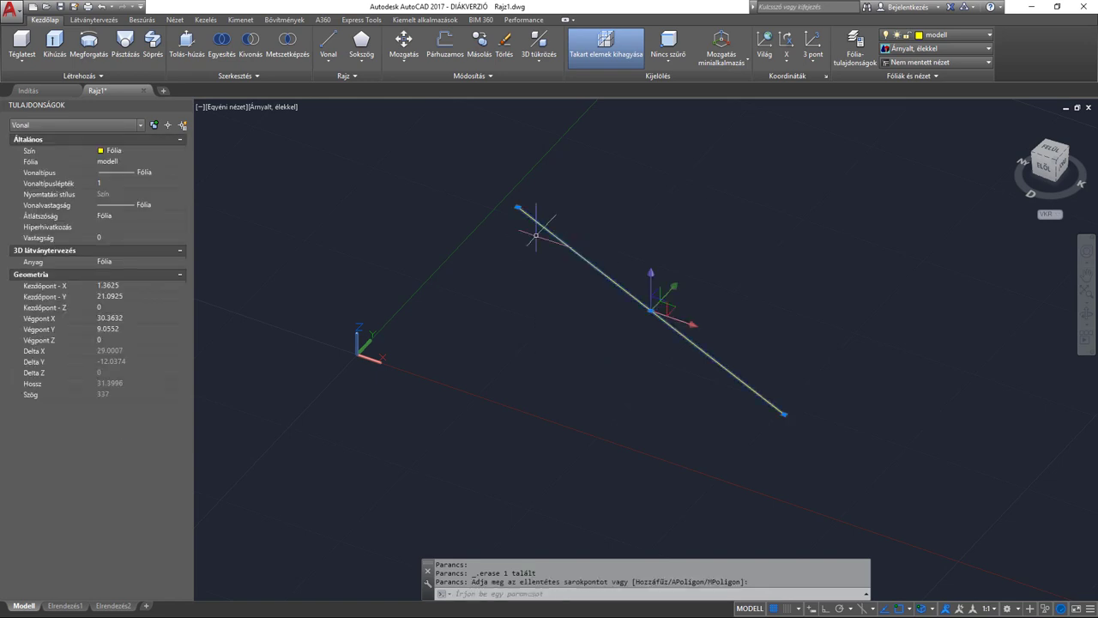
key("Delete")
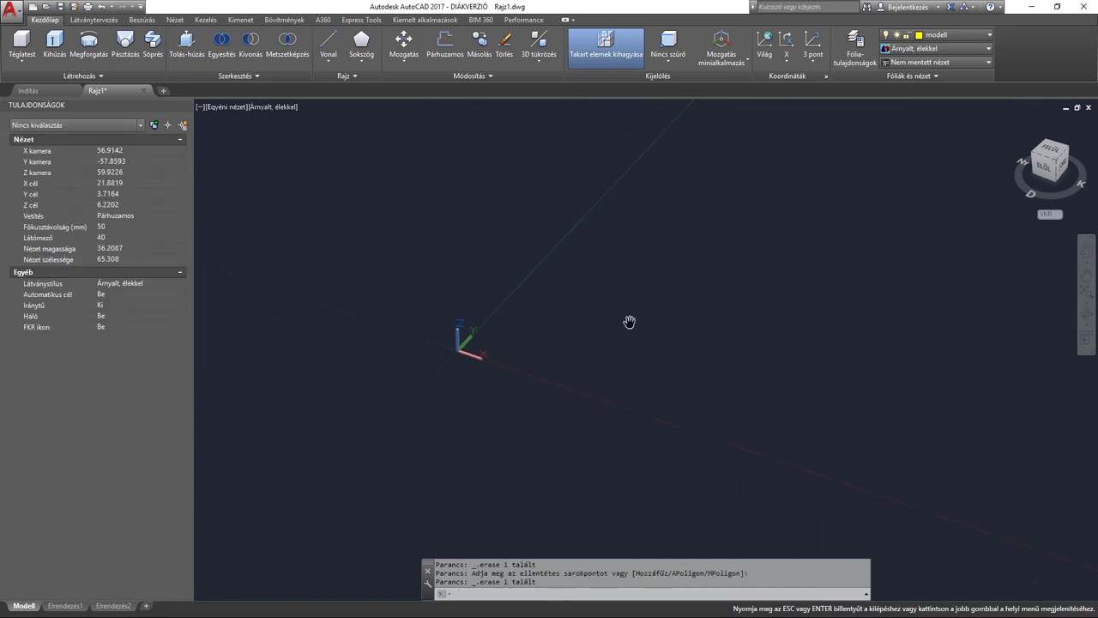
middle_click_drag(637, 323, 631, 319, "shift")
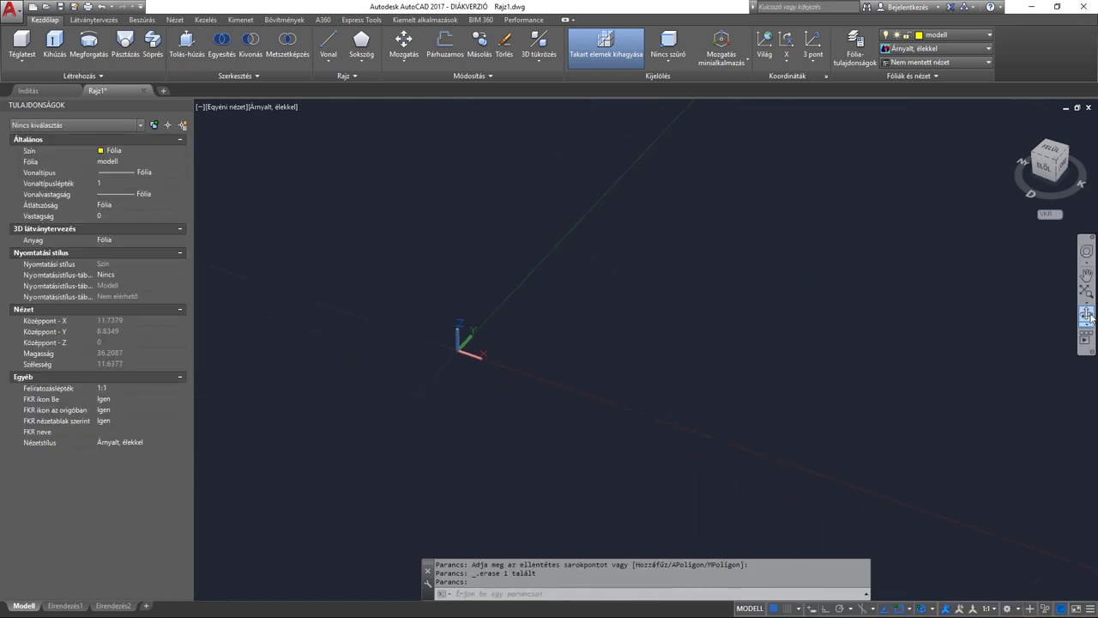
middle_click_drag(784, 314, 780, 305, "shift")
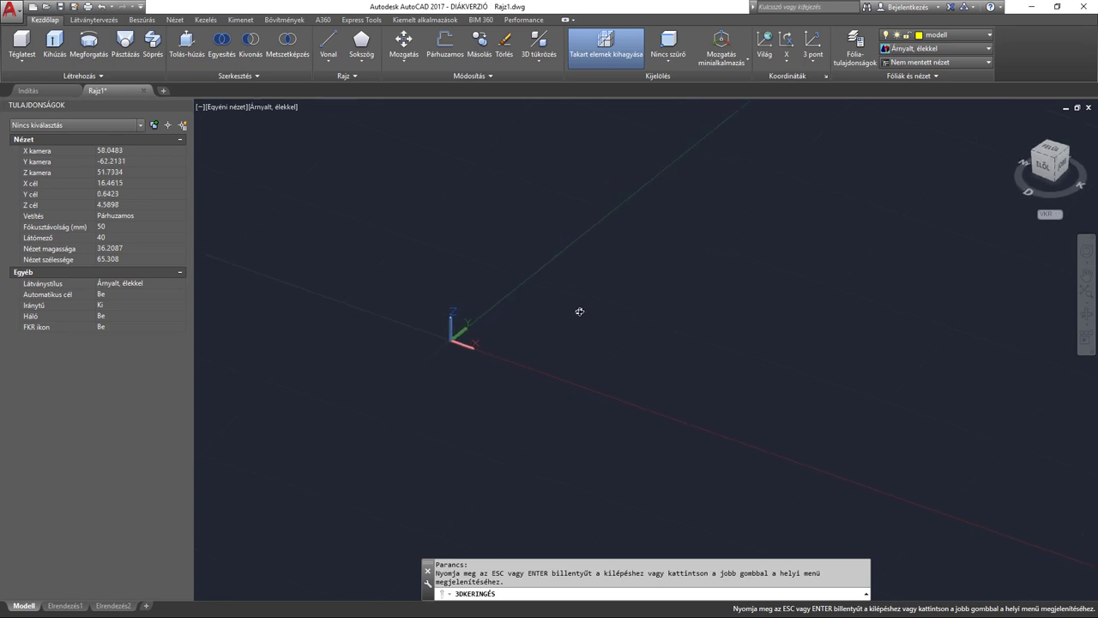
middle_click_drag(579, 311, 600, 309, "shift")
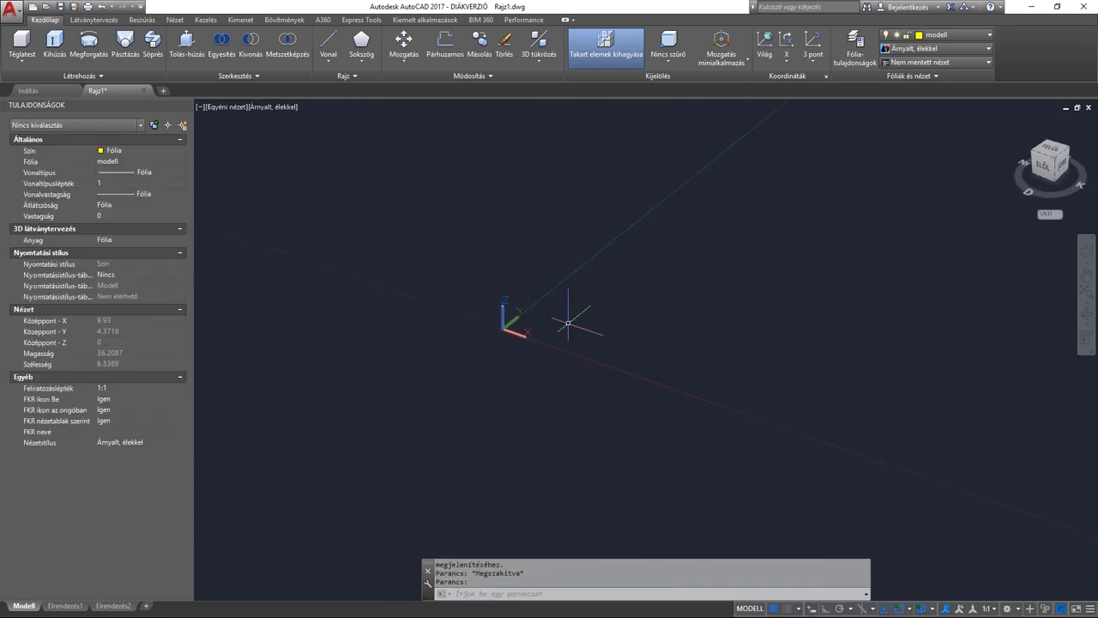
Draw a new wavy spline with seven fit points below the origin
type("s")
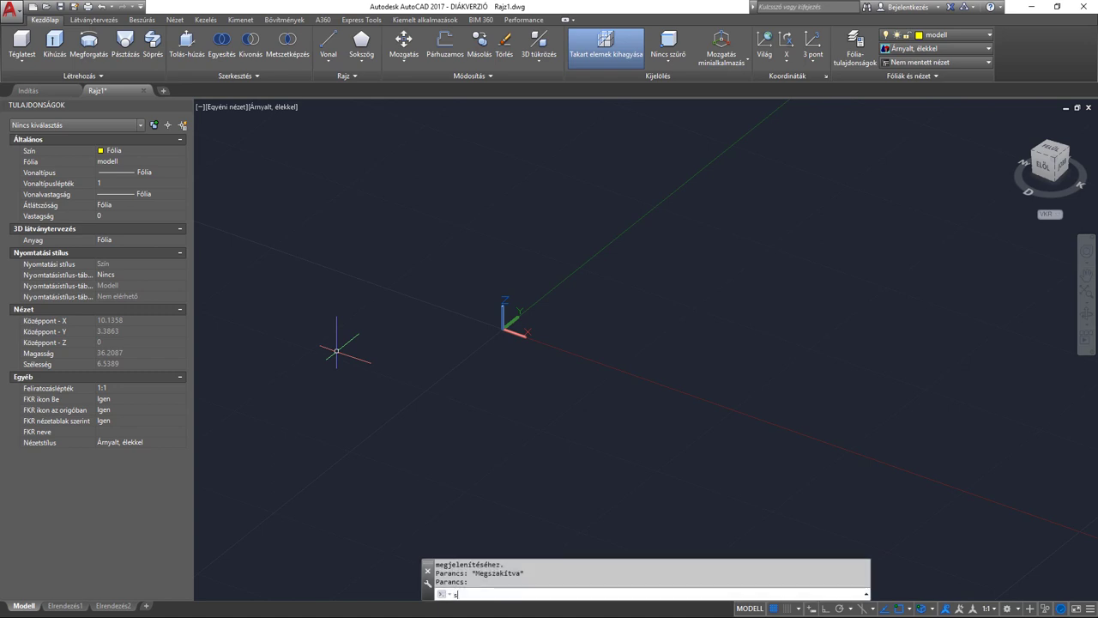
key("Return")
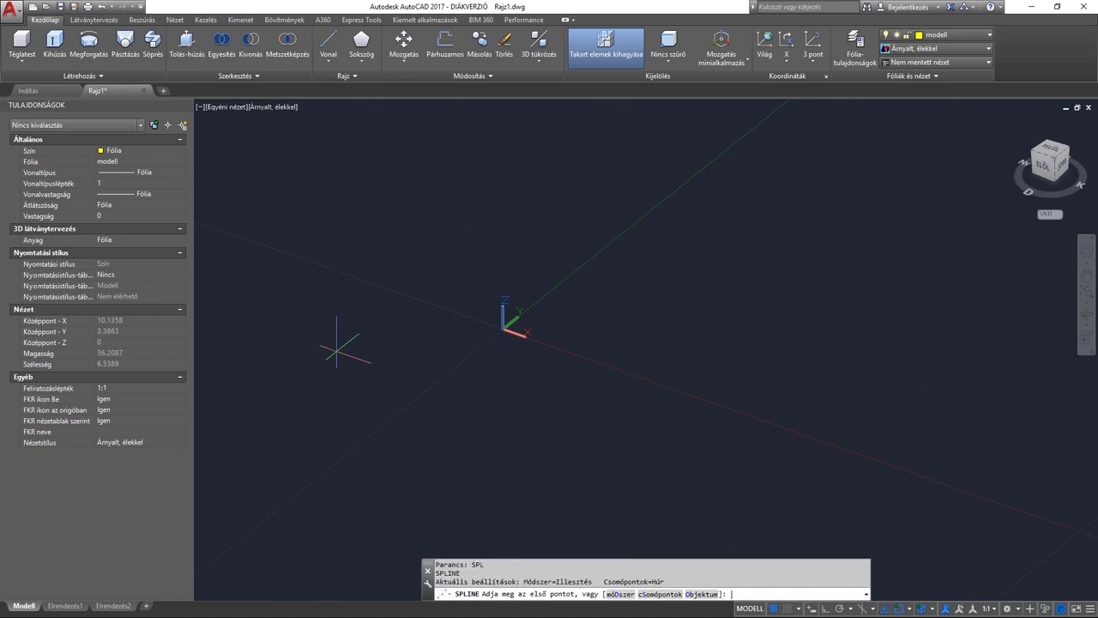
left_click(527, 372)
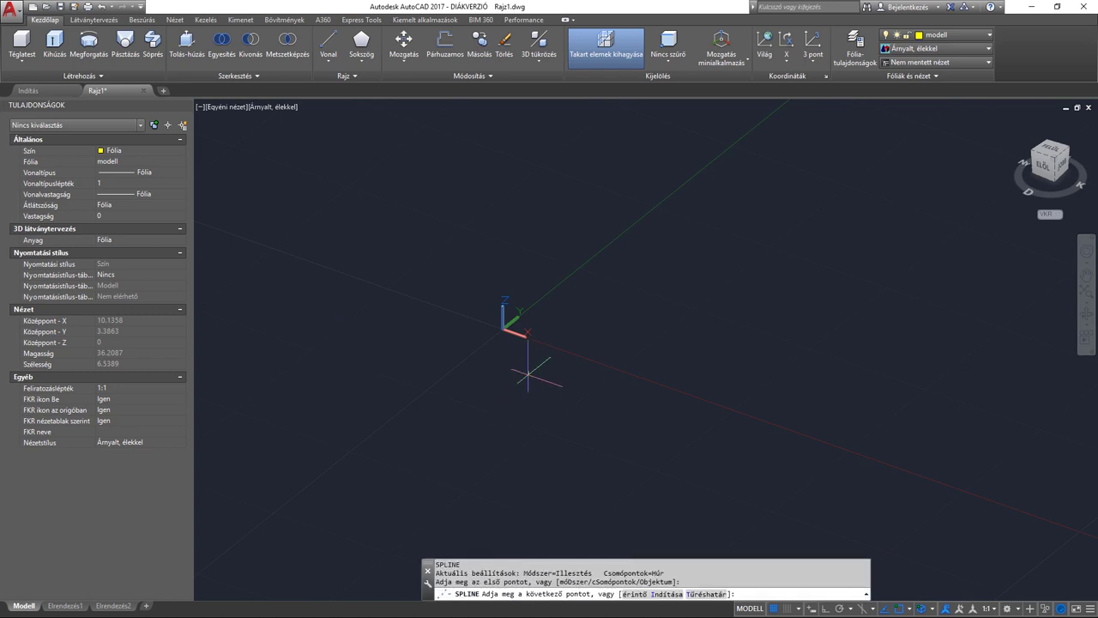
left_click(536, 399)
left_click(601, 405)
left_click(632, 421)
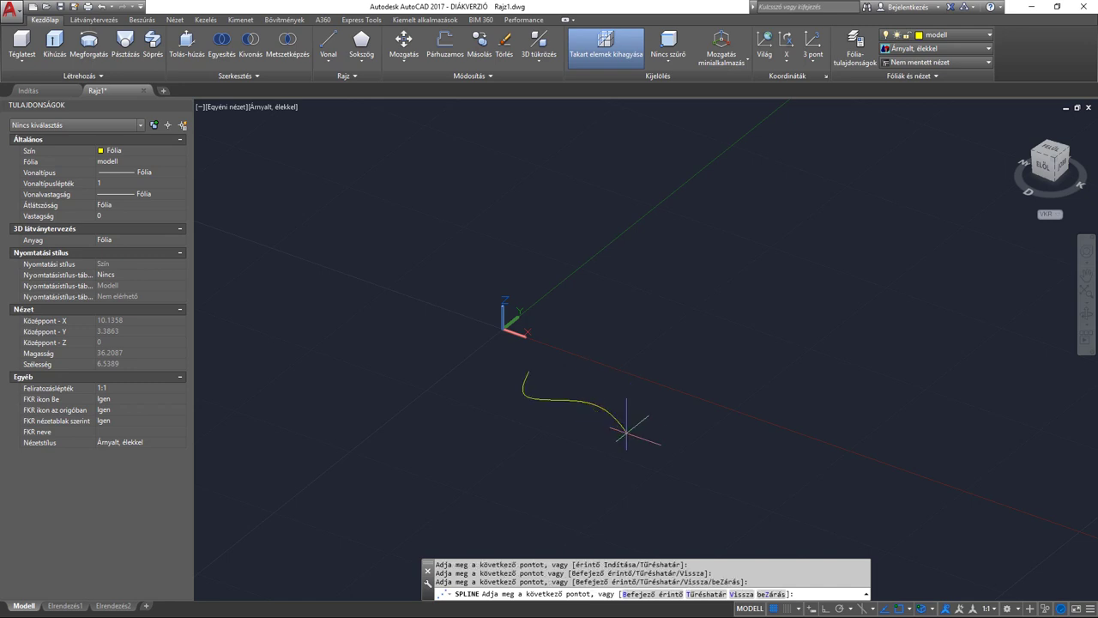
left_click(655, 431)
left_click(689, 453)
left_click(731, 438)
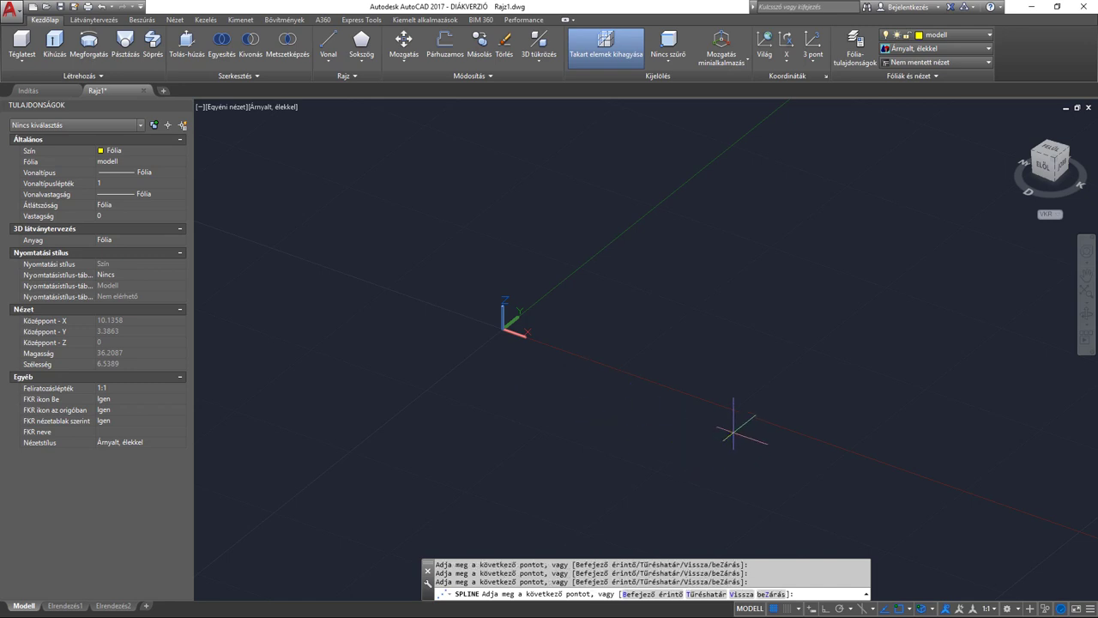
key("Return")
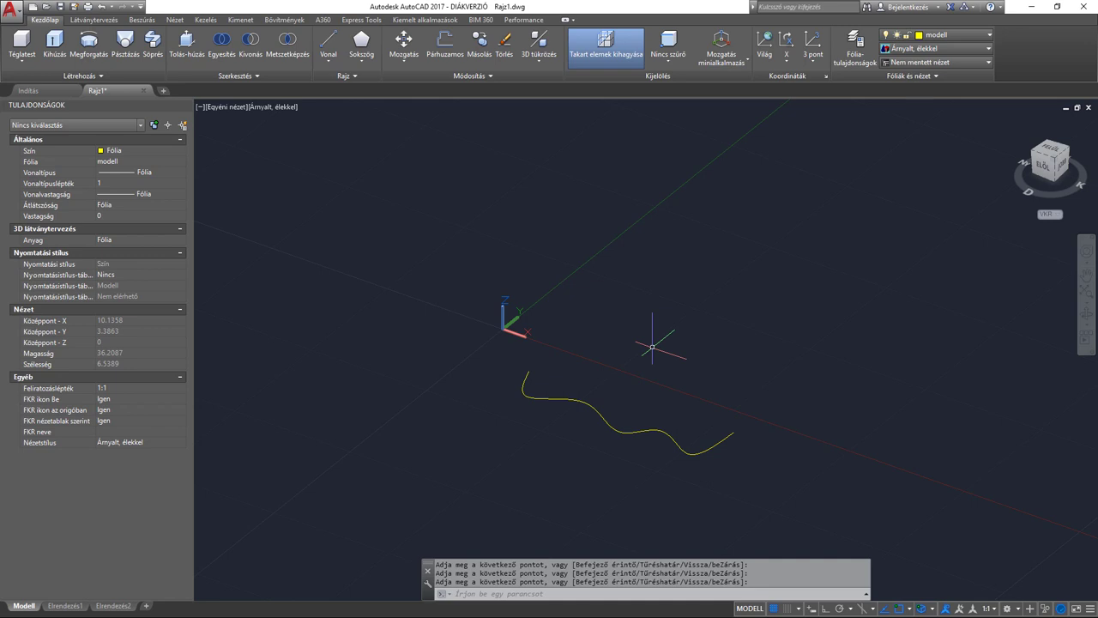
Revolve the spline with the ME alias, choosing the X axis
type("me")
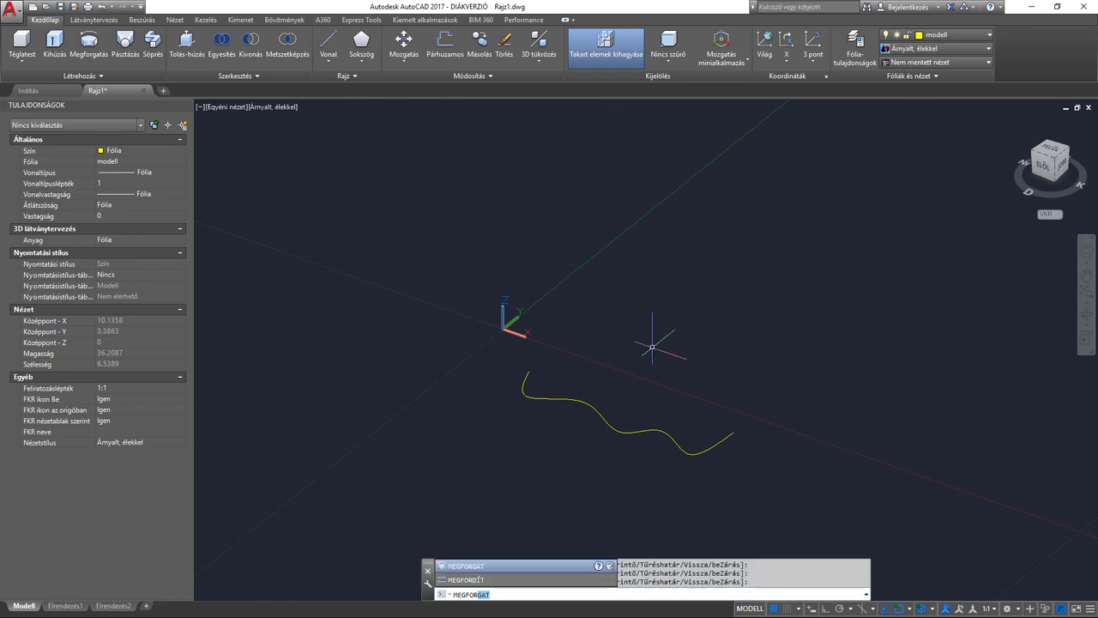
key("Return")
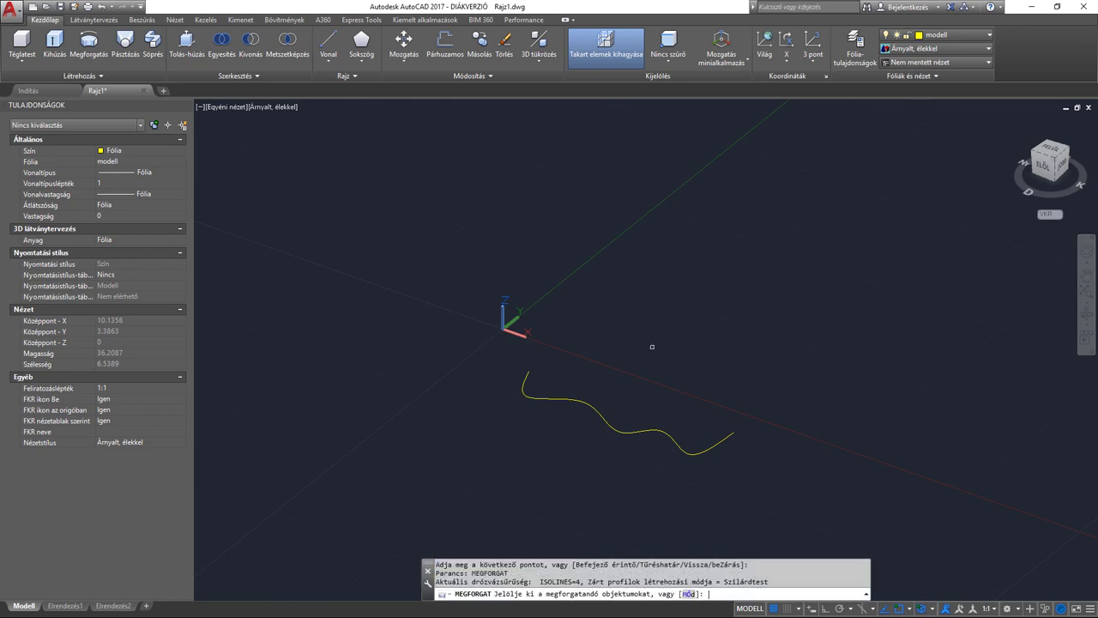
left_click(614, 427)
key("Return")
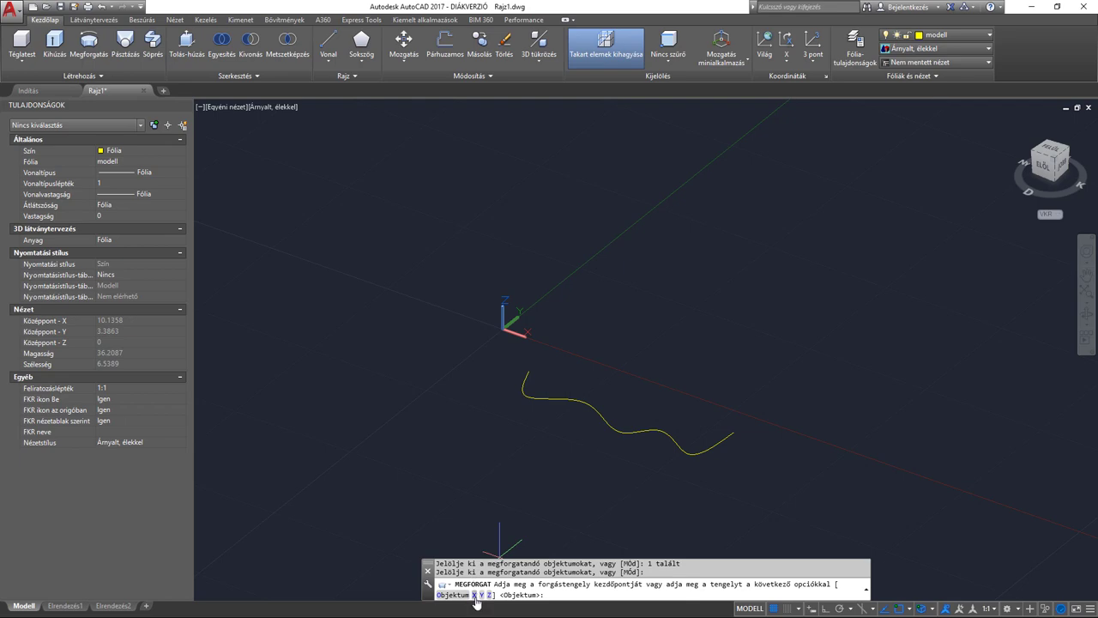
left_click(474, 595)
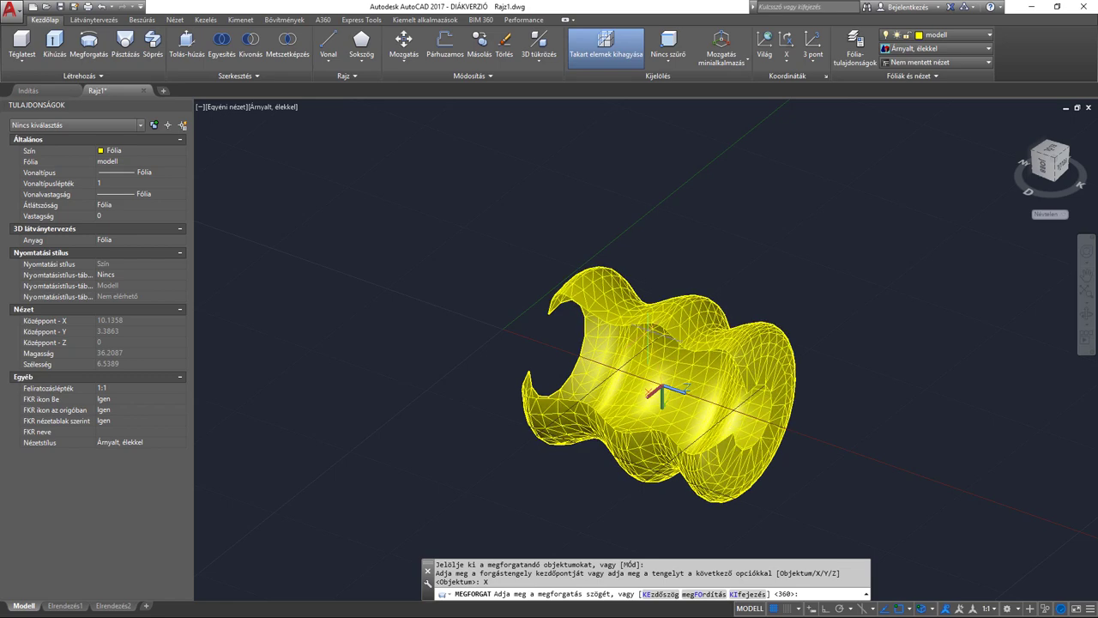
Accept the 360° revolve about X and orbit around the resulting solid
key("Return")
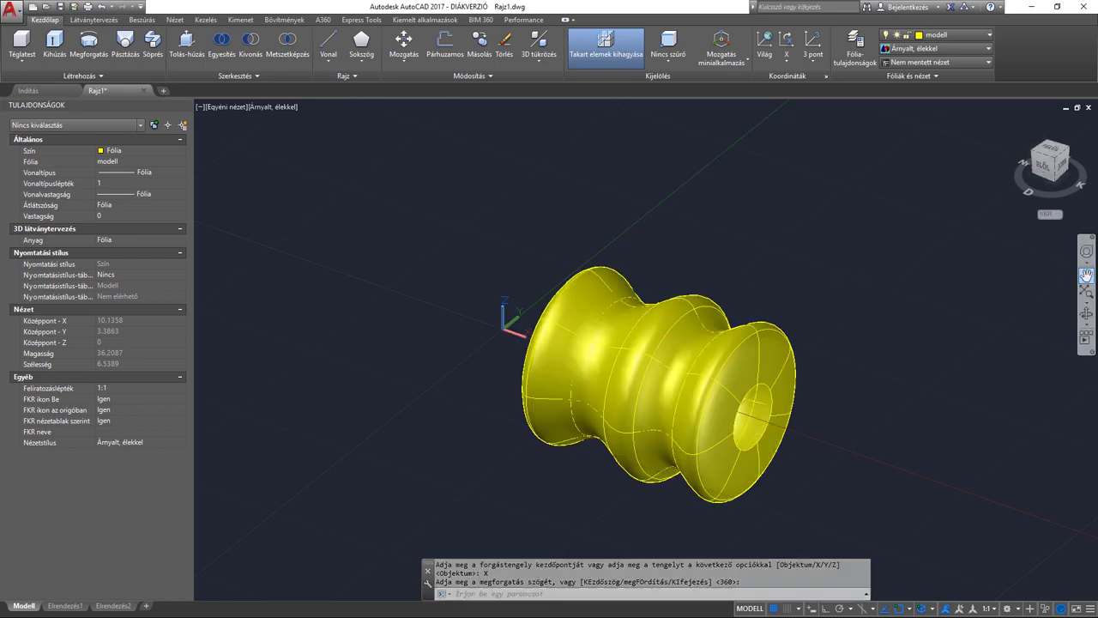
middle_click_drag(878, 300, 858, 280)
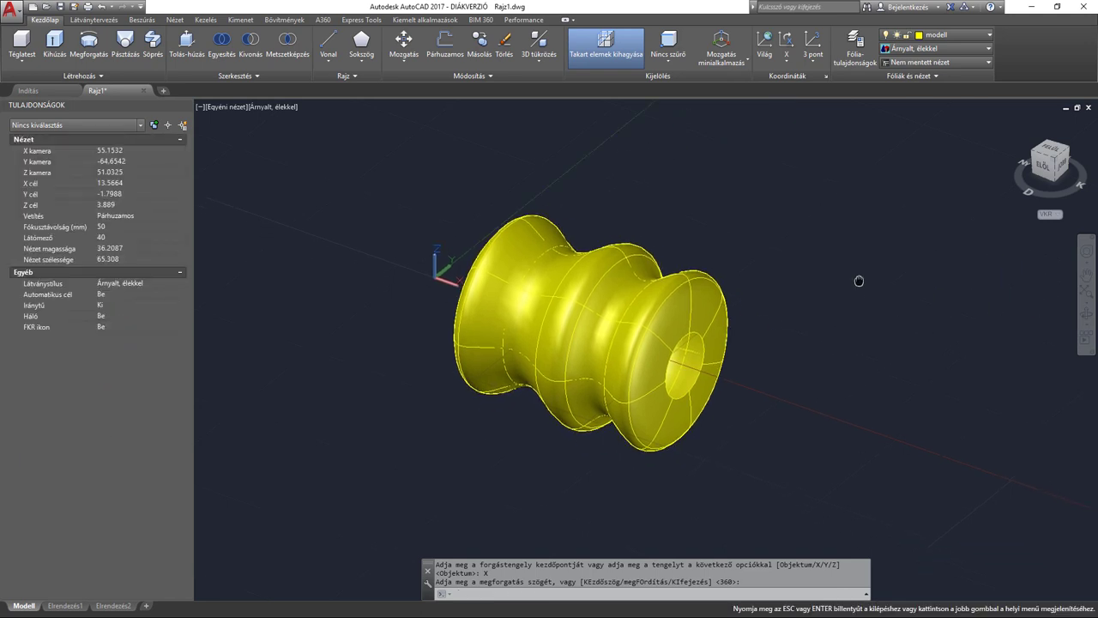
left_click(1086, 317)
mouse_move(949, 311)
left_mouse_down()
mouse_move(856, 265)
mouse_move(846, 243)
mouse_move(817, 238)
mouse_move(814, 260)
mouse_move(770, 273)
left_mouse_up()
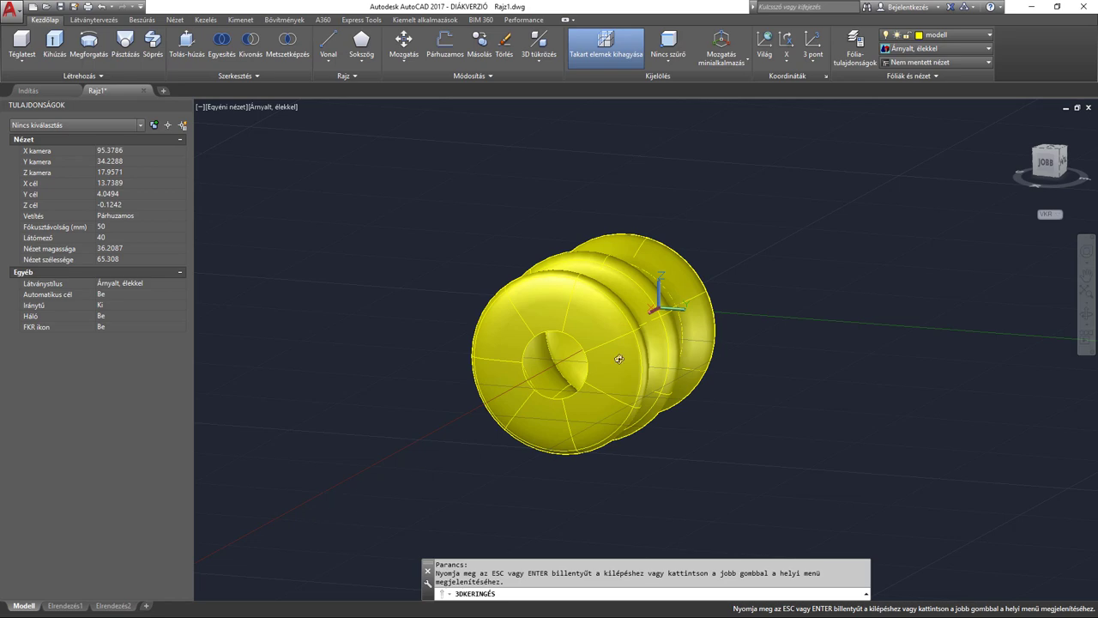
mouse_move(539, 397)
left_mouse_down()
mouse_move(421, 437)
mouse_move(667, 444)
mouse_move(592, 478)
mouse_move(738, 420)
left_mouse_up()
key("Escape")
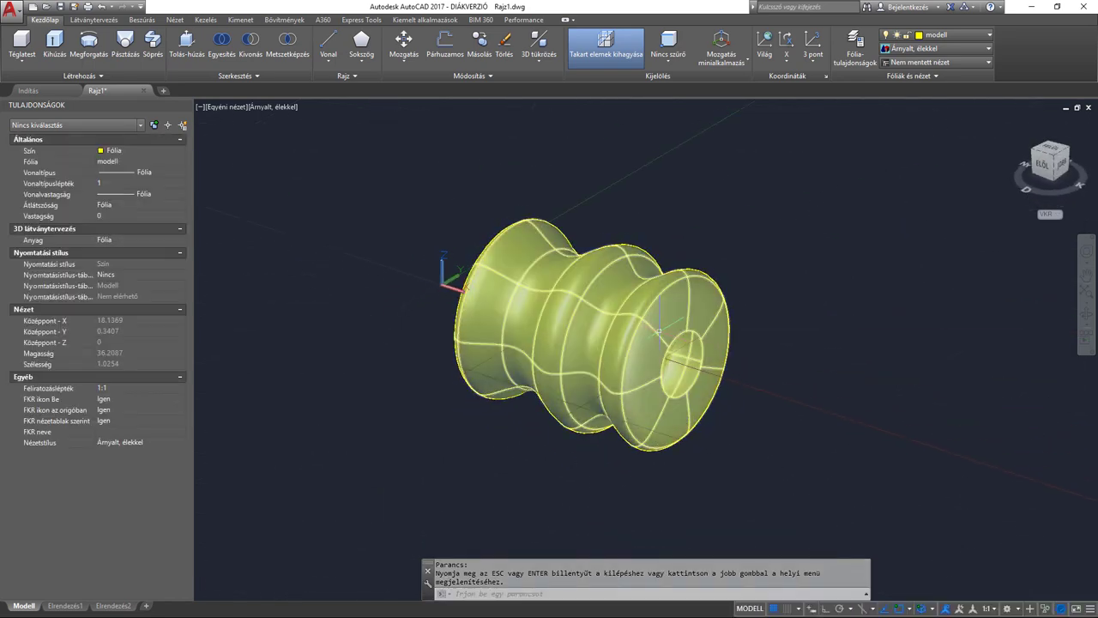
key("Escape")
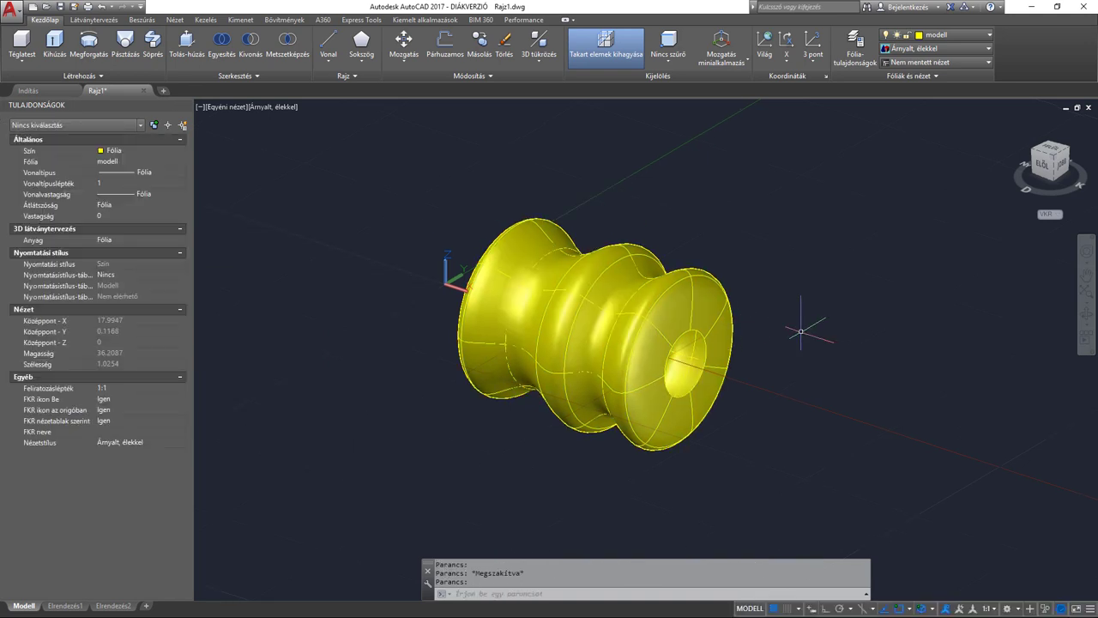
middle_click_drag(801, 332, 801, 331, "shift")
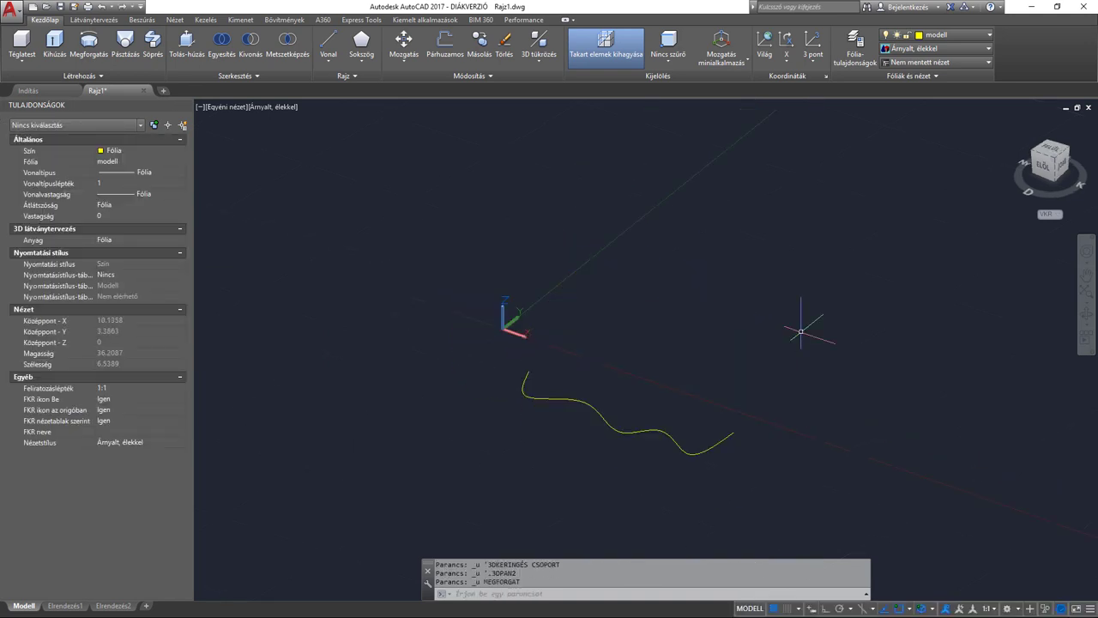
Reselect the wavy spline and revolve it with MEGFORGAT about the Y axis
middle_click_drag(698, 364, 715, 343)
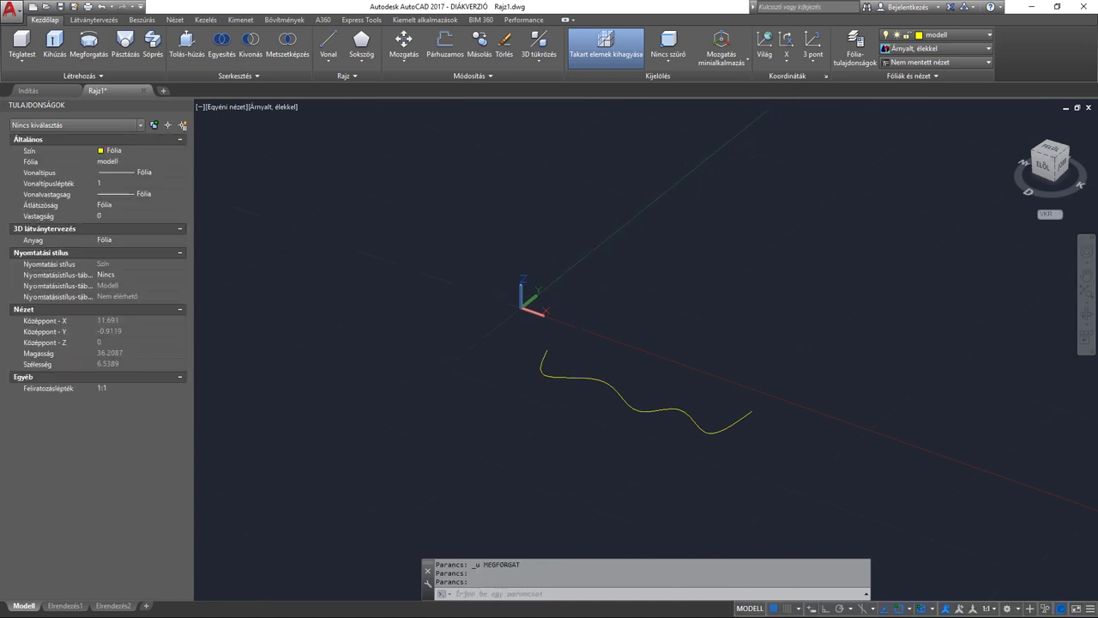
left_click(562, 375)
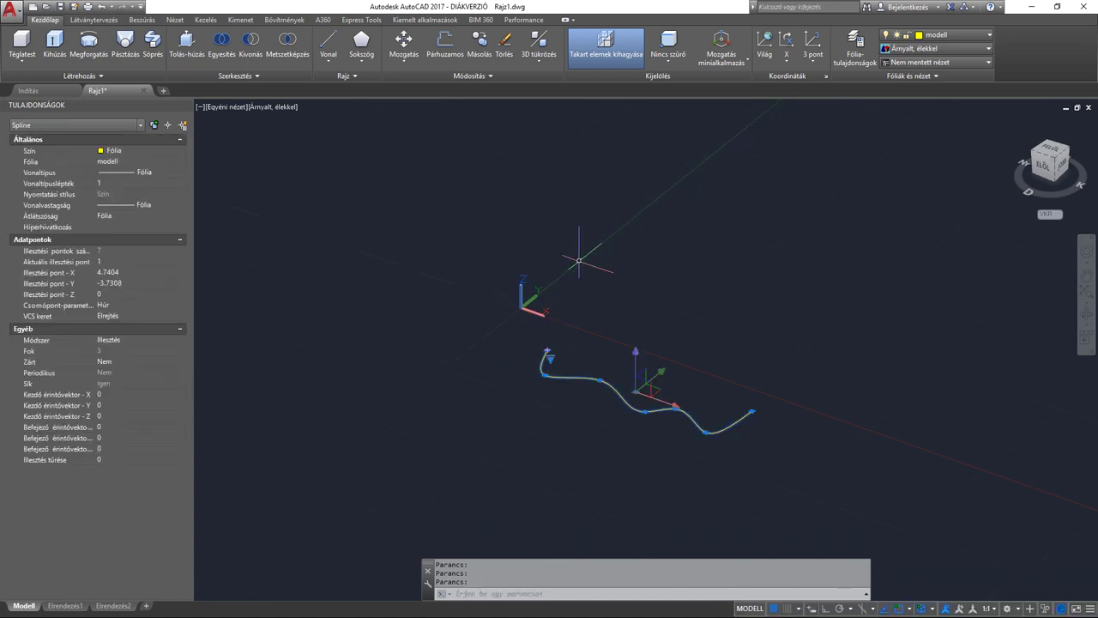
scroll(464, 344, "up", 2)
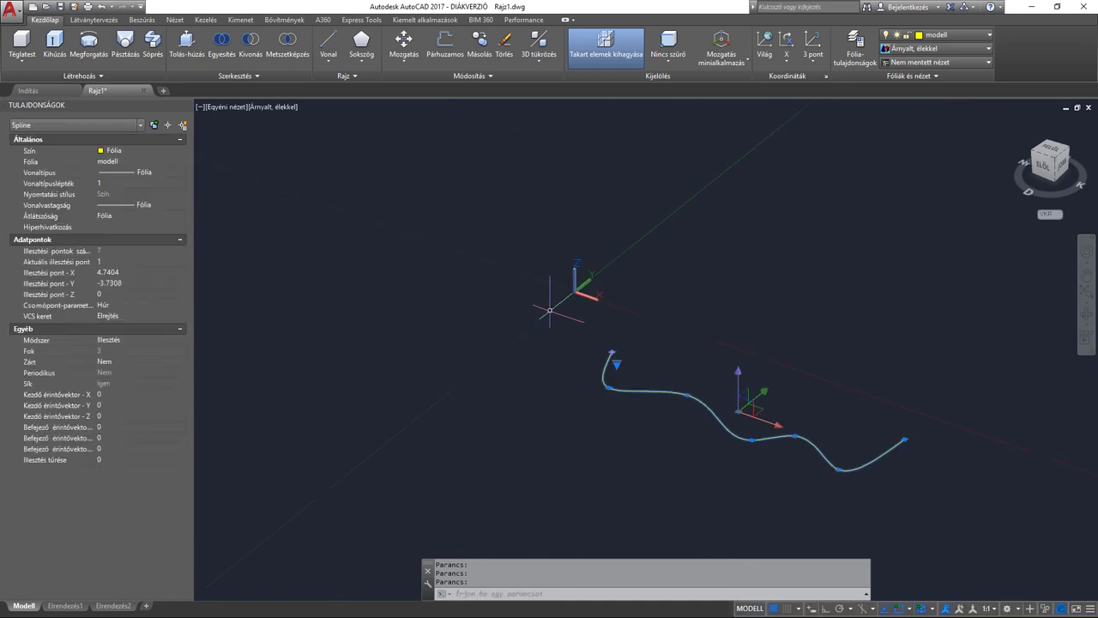
key("Escape")
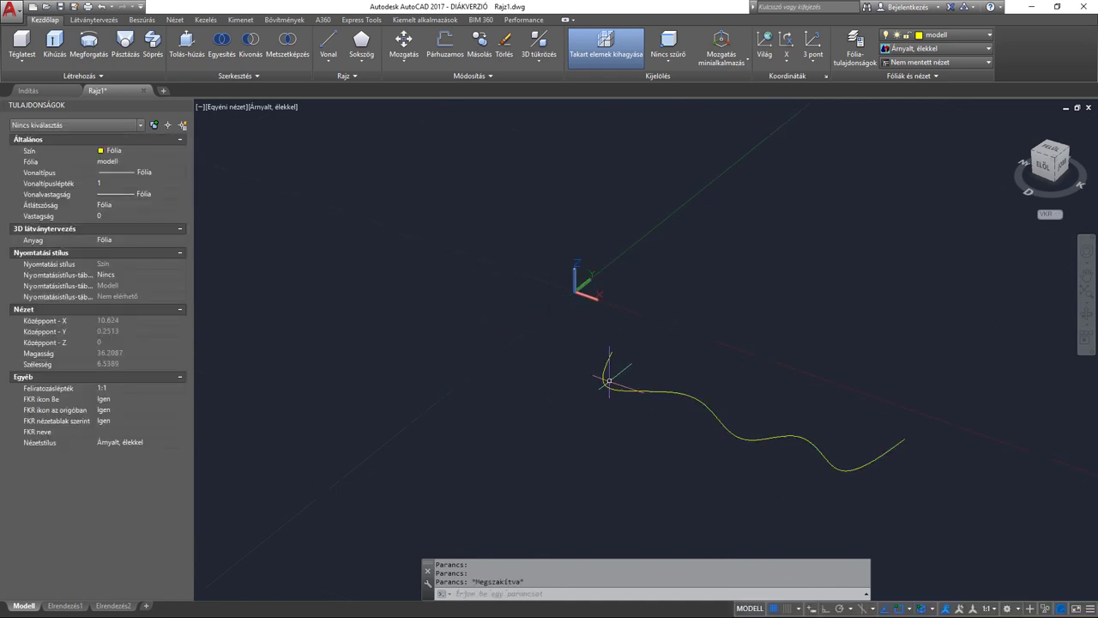
left_click(605, 373)
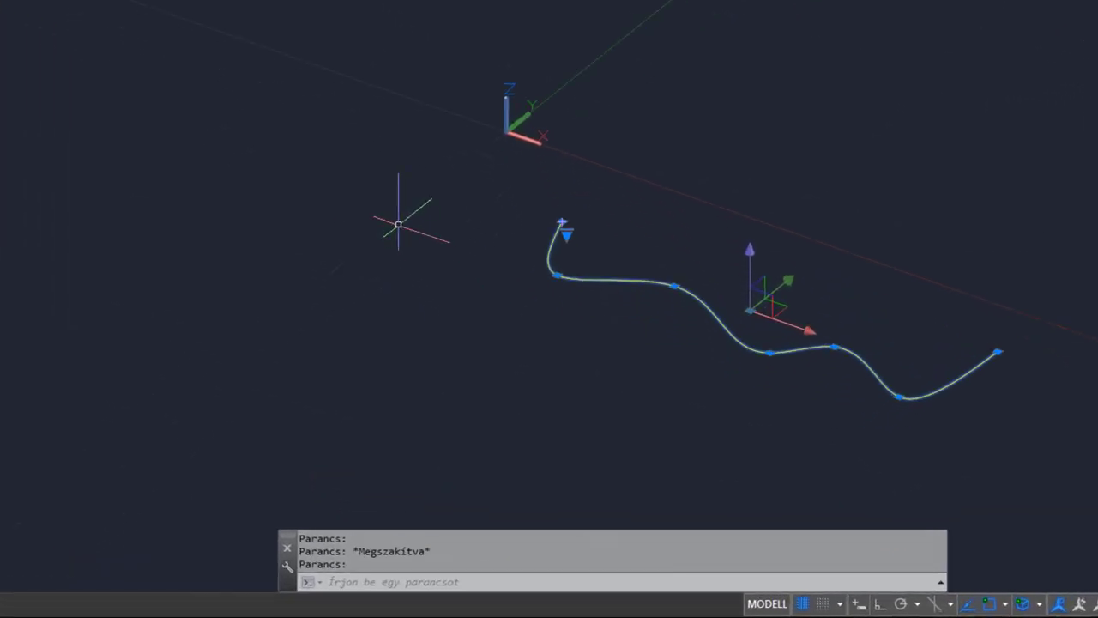
type("meg a fo")
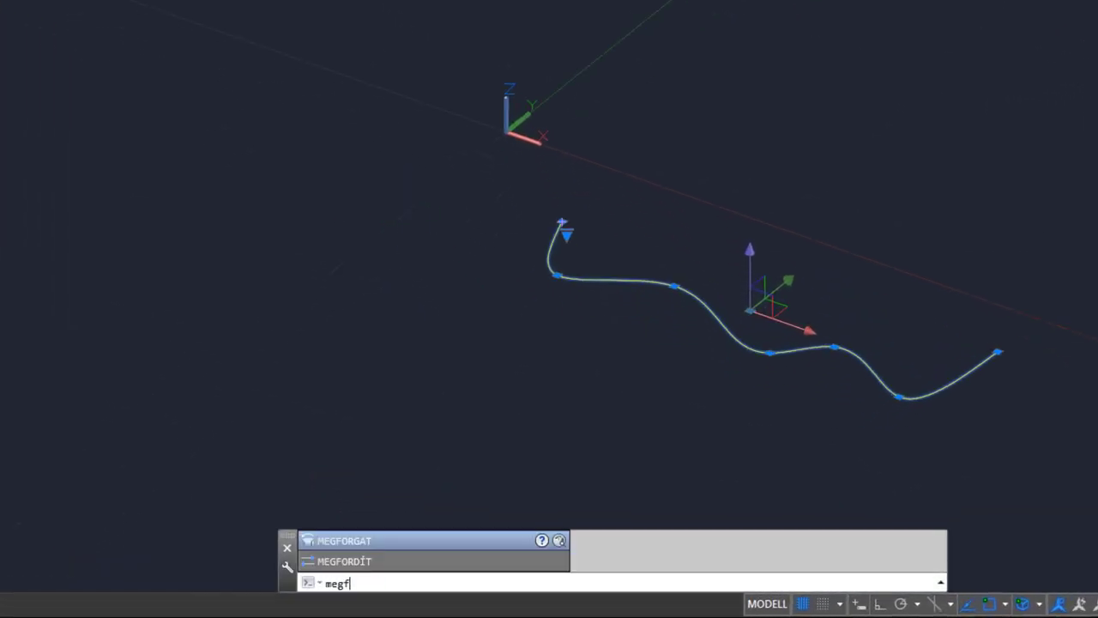
key("Return")
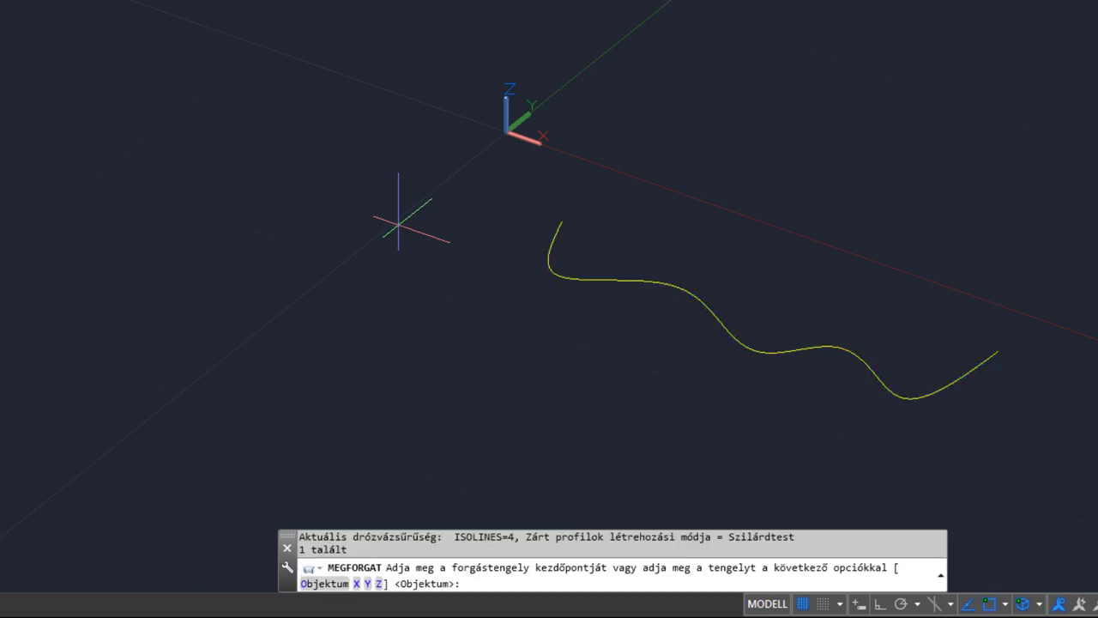
type("y")
key("Return")
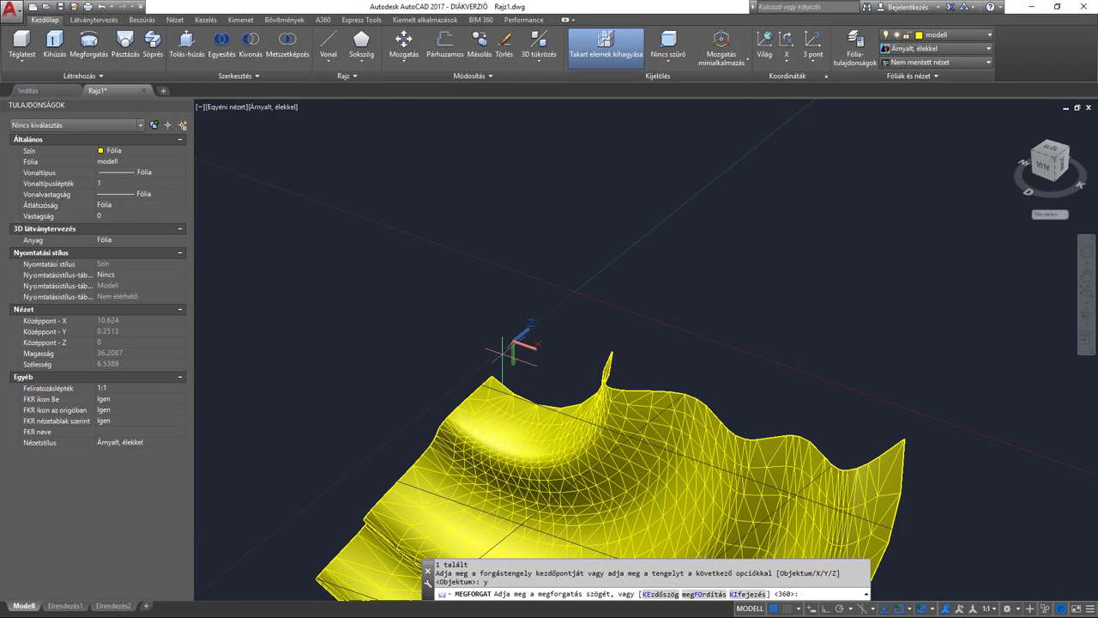
Accept the 360° revolve and orbit the view to inspect the solid from the side
key("Return")
scroll(558, 317, "down", 4)
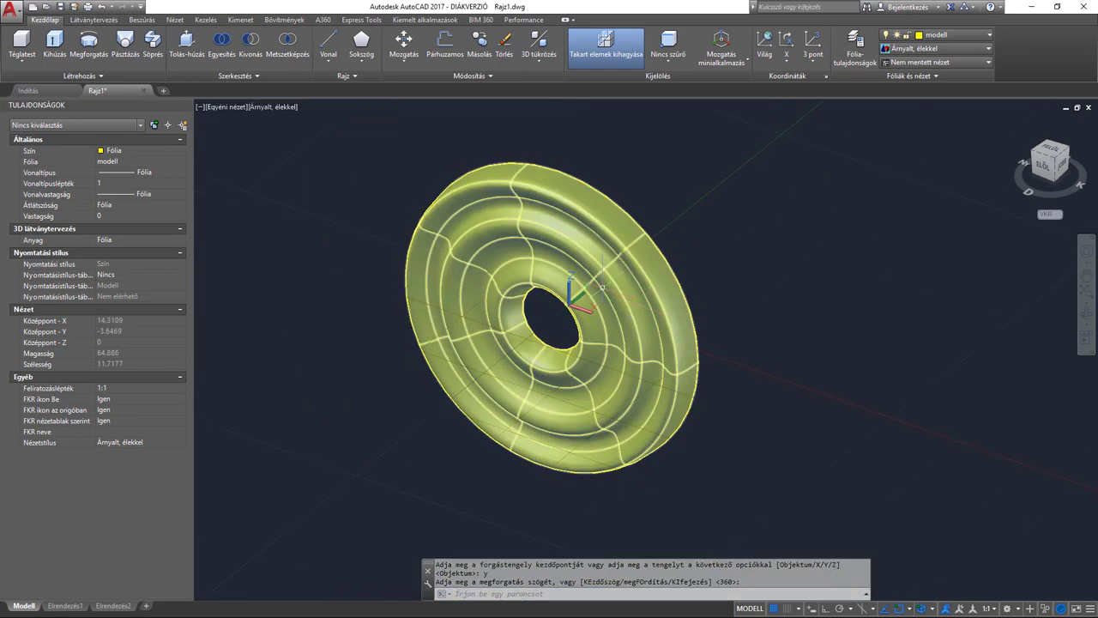
left_click(1088, 315)
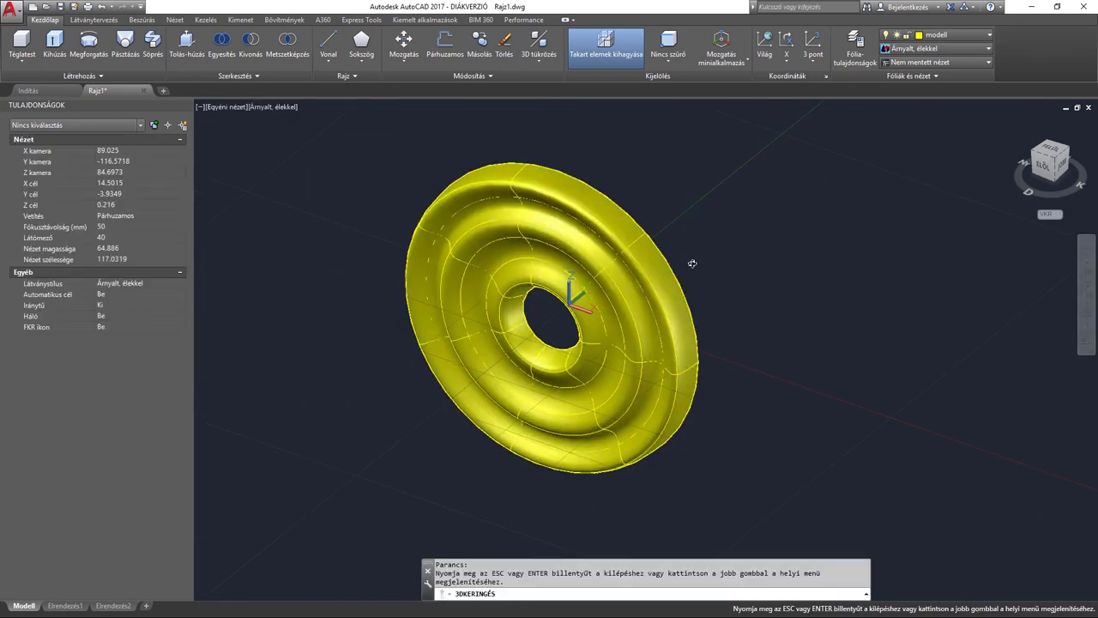
mouse_move(692, 263)
left_mouse_down()
mouse_move(497, 184)
mouse_move(539, 261)
mouse_move(576, 278)
mouse_move(608, 319)
mouse_move(592, 314)
left_mouse_up()
Exit the orbit and undo the revolve, restoring the wavy spline profile
key("Escape")
left_click(540, 240)
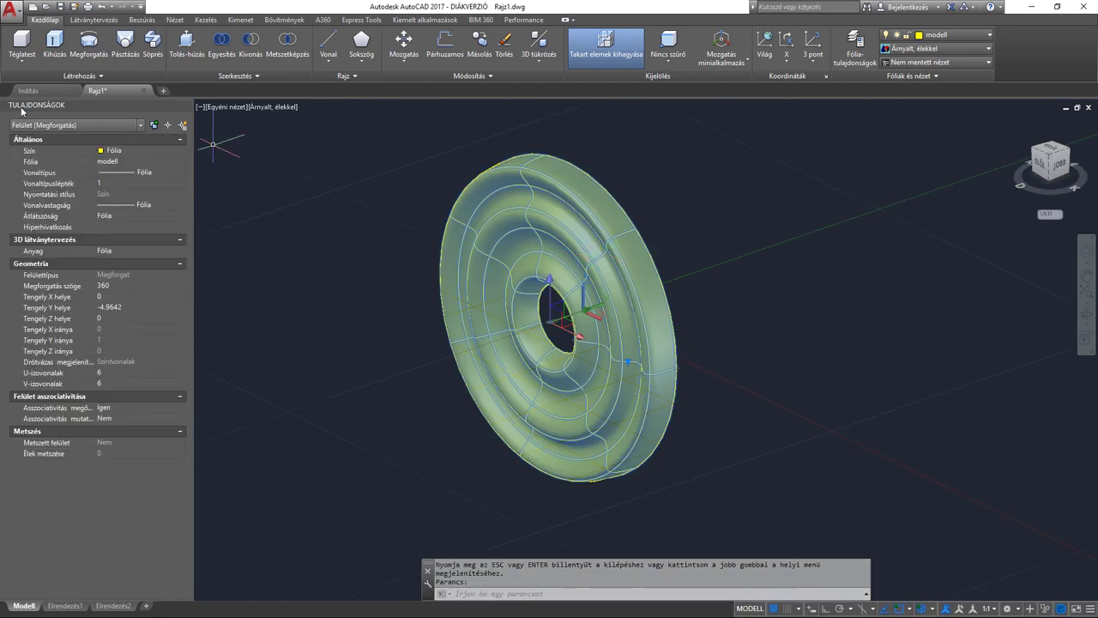
key("Escape")
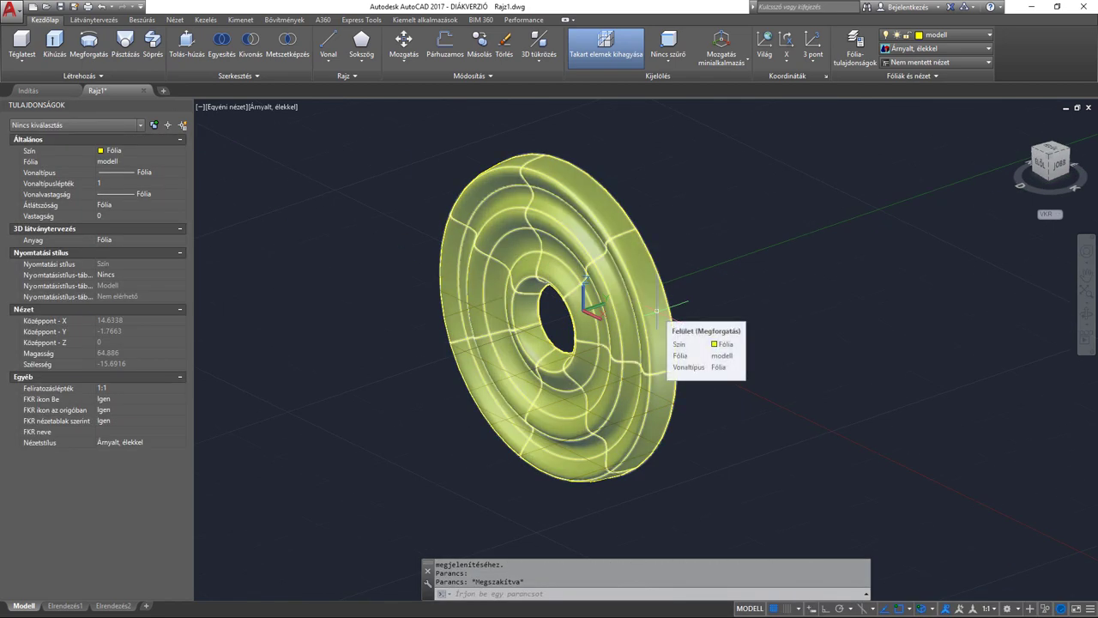
key("ctrl+z")
key("ctrl+z")
key("ctrl+z")
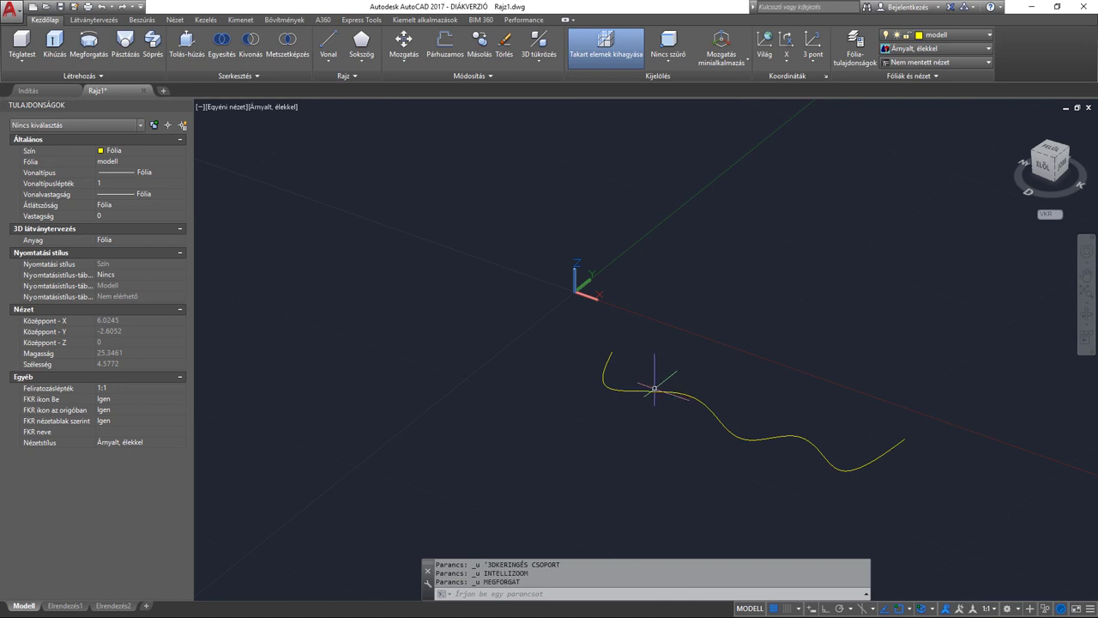
left_click(631, 397)
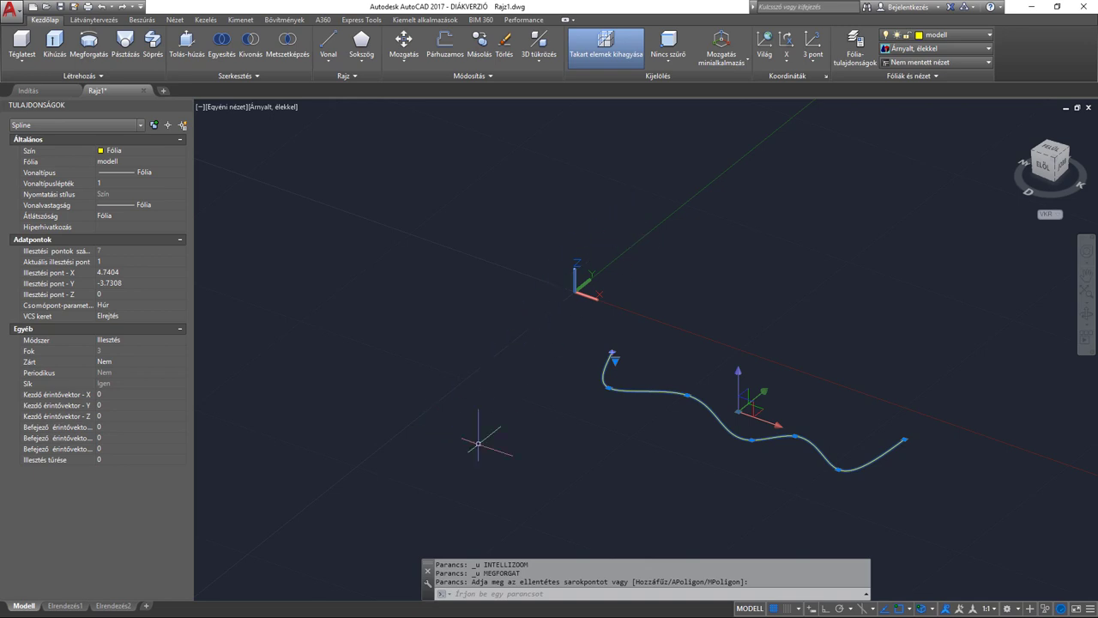
type("mo")
key("Return")
left_click(524, 452)
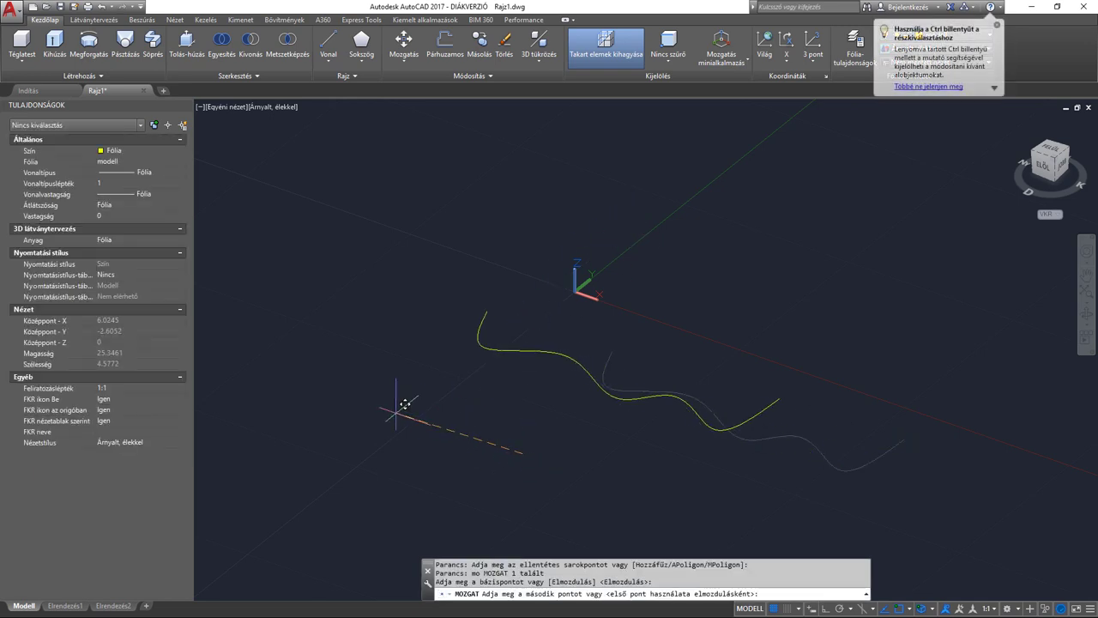
key("Escape")
mouse_move(516, 367)
middle_mouse_down()
mouse_move(559, 393)
mouse_move(601, 339)
middle_mouse_up()
left_click(594, 362)
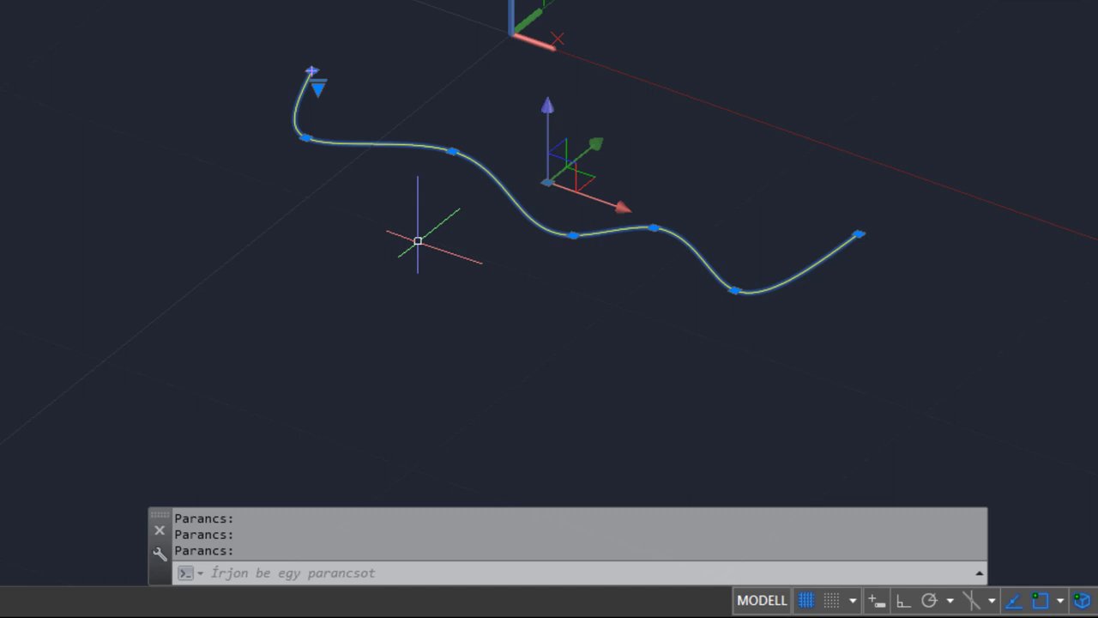
type("megf")
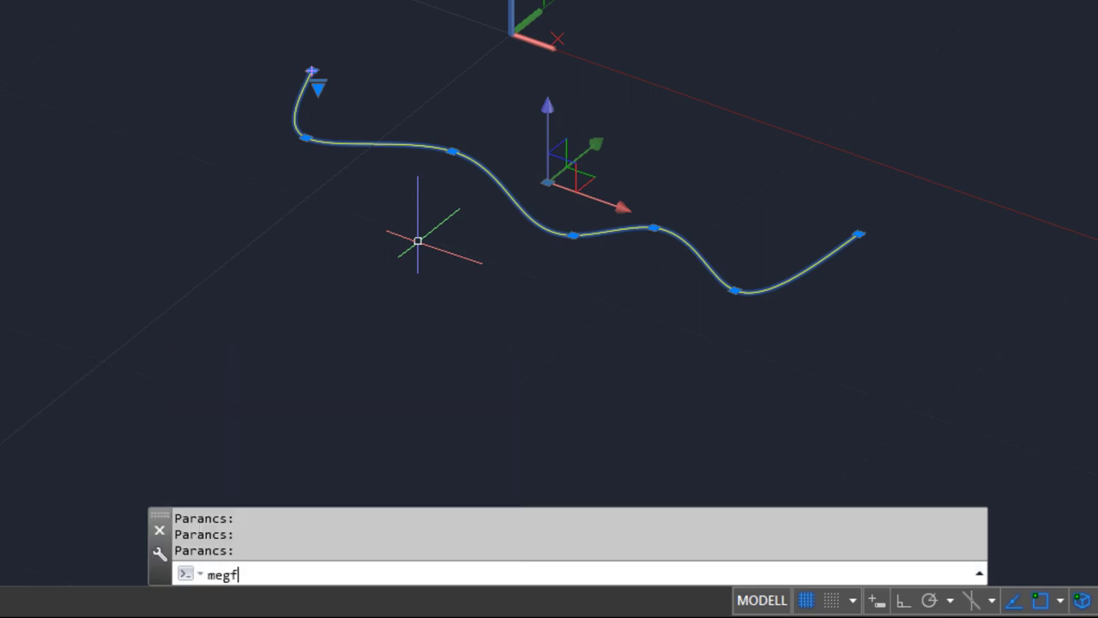
key("Return")
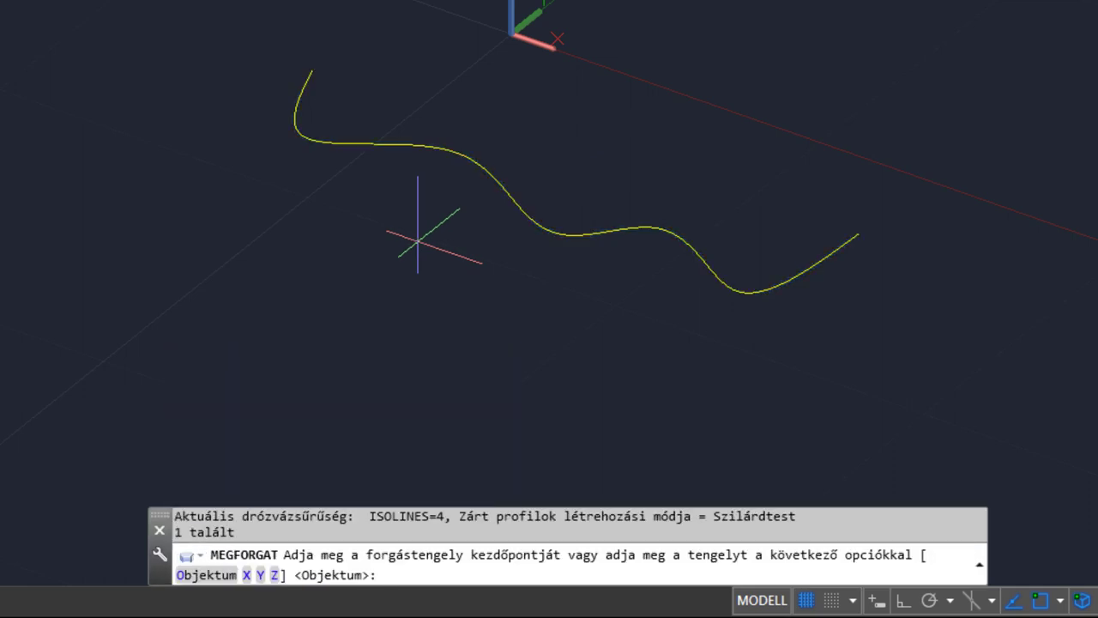
left_click(260, 575)
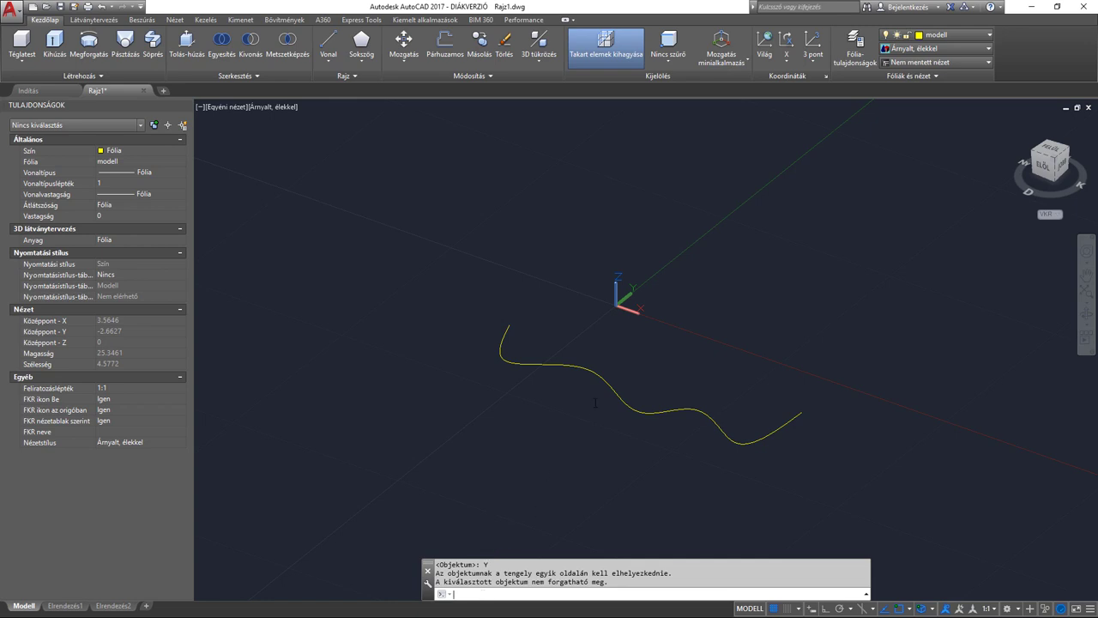
Window-select the wavy spline and start a MOVE of it, then cancel
key("Escape")
left_click_drag(632, 384, 558, 406)
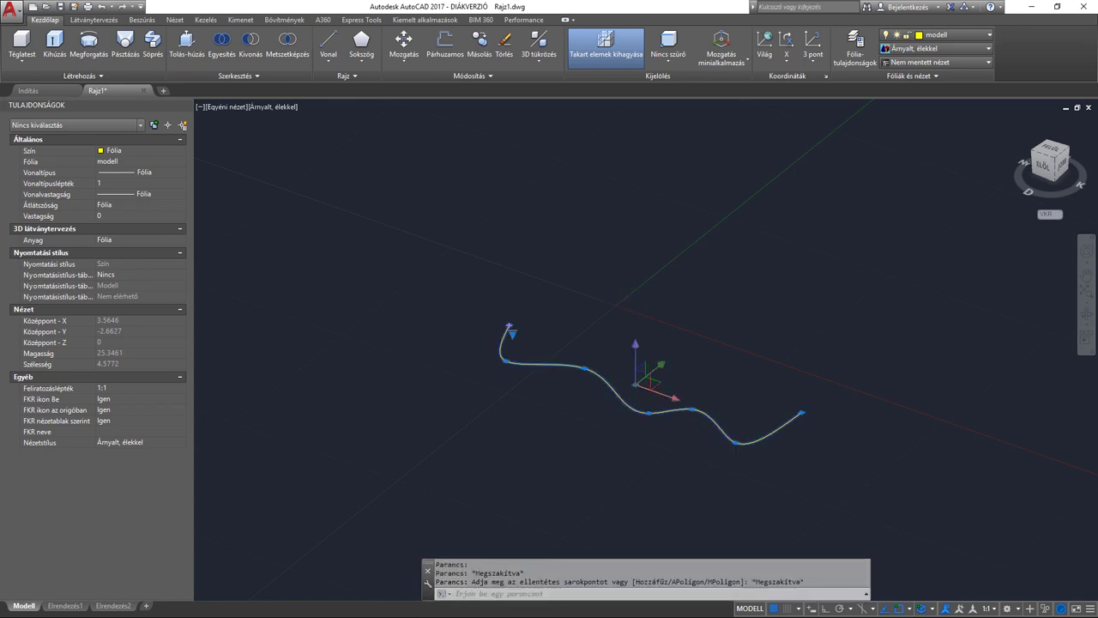
type("mo")
key("Return")
left_click(566, 428)
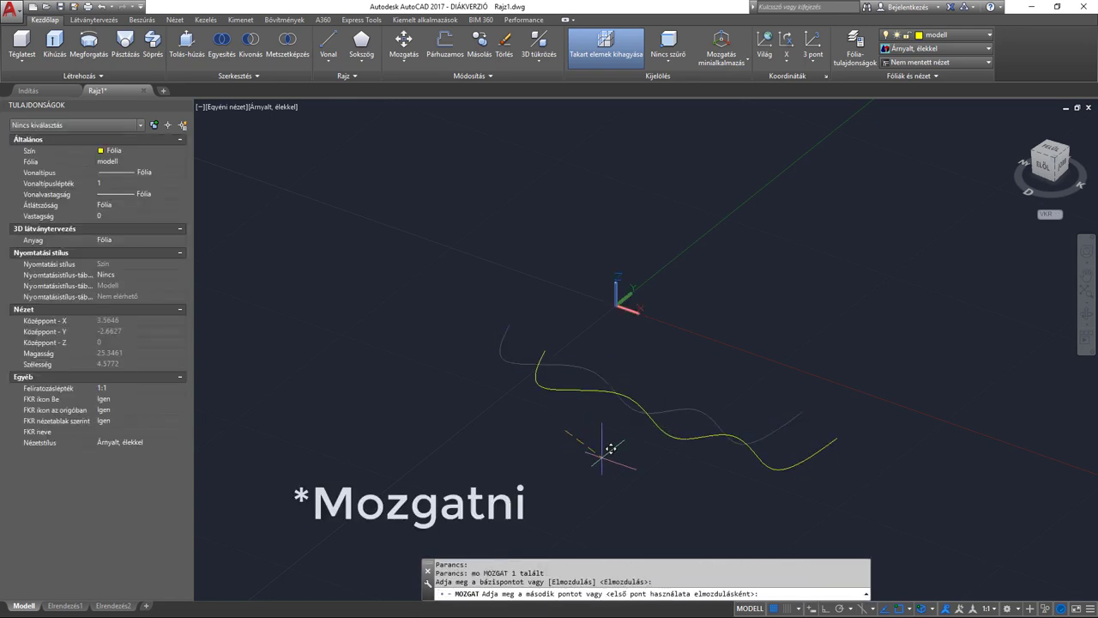
key("Escape")
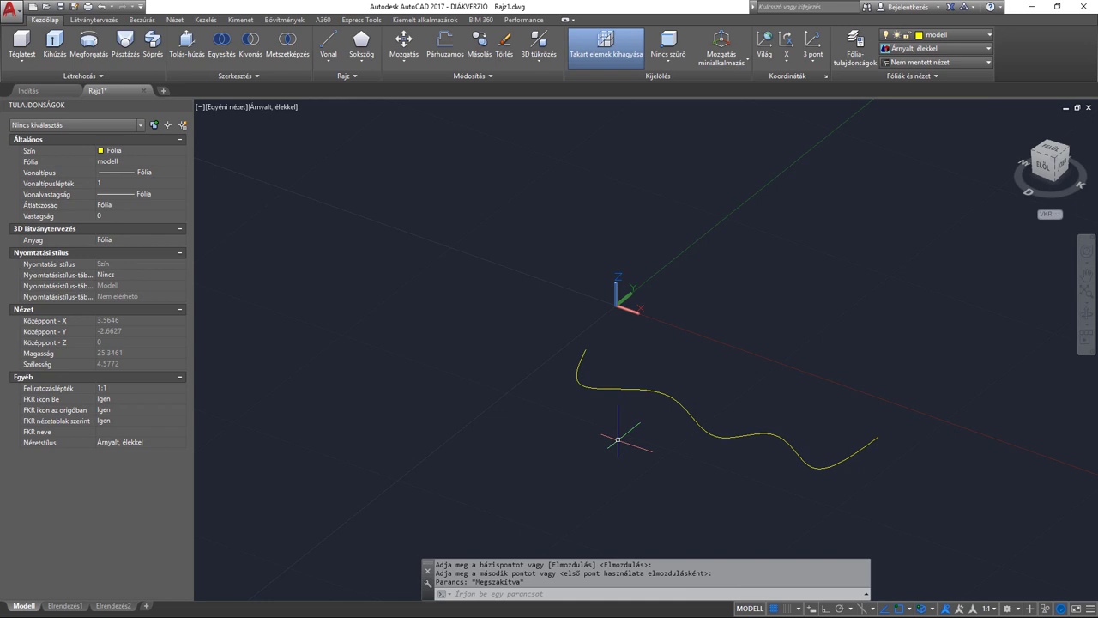
Pan left, then select the wavy spline and delete it
middle_click_drag(644, 350, 580, 350)
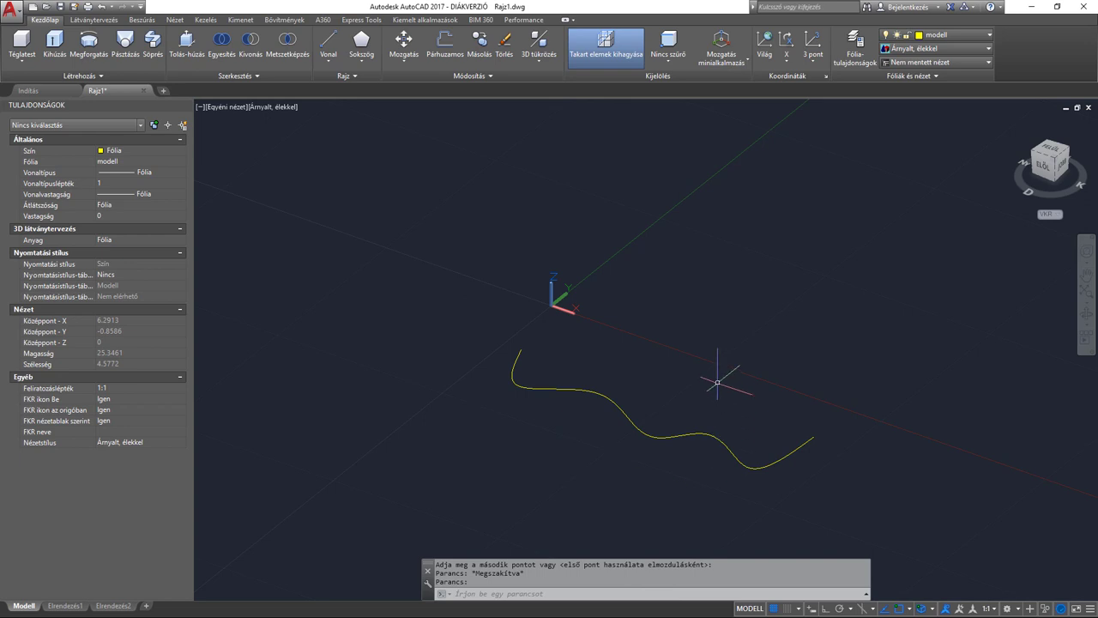
left_click(659, 433)
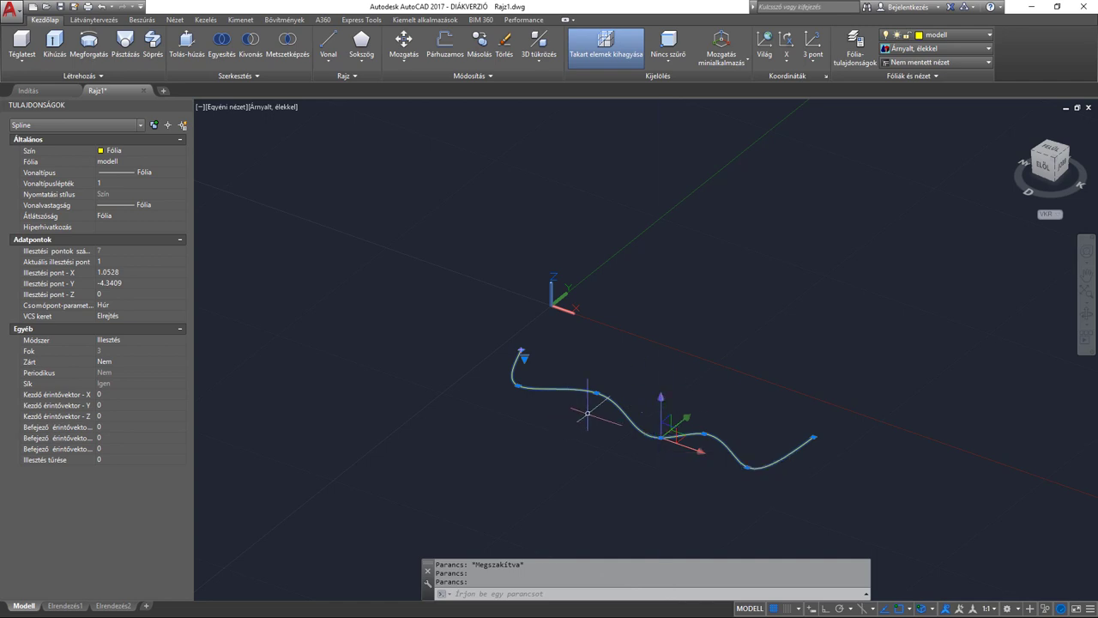
key("Delete")
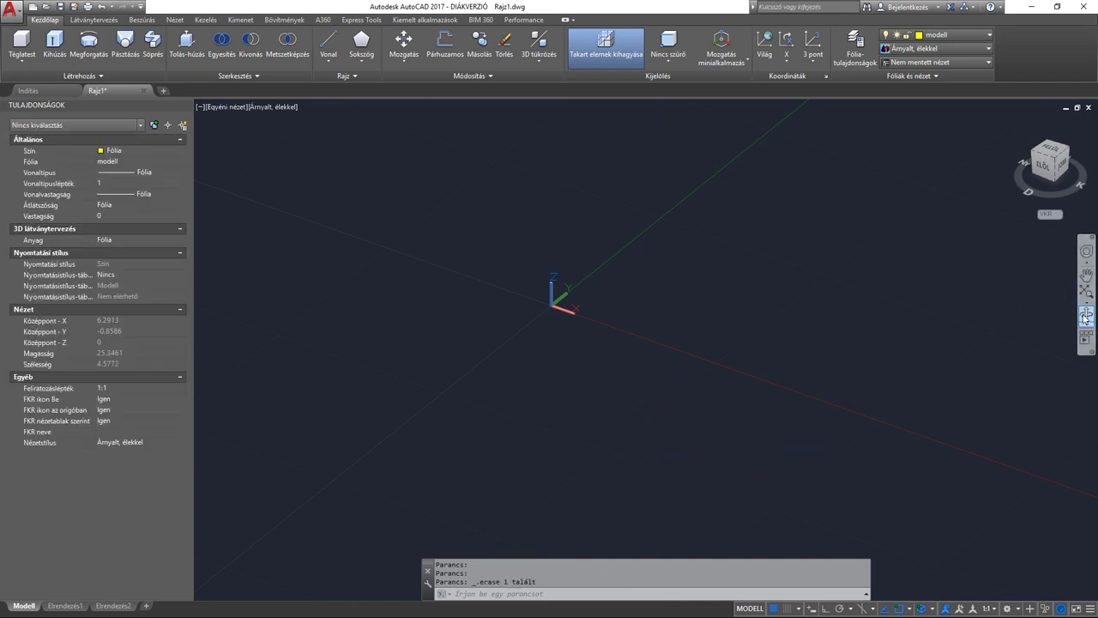
left_click(1087, 319)
mouse_move(809, 311)
left_mouse_down()
mouse_move(563, 232)
mouse_move(625, 298)
left_mouse_up()
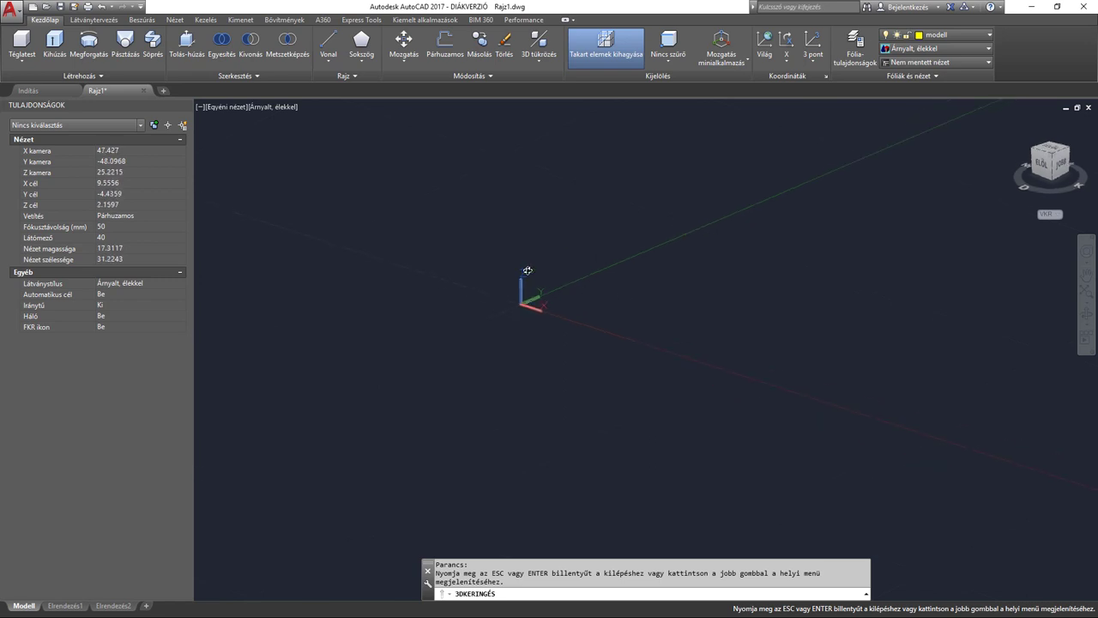
key("Escape")
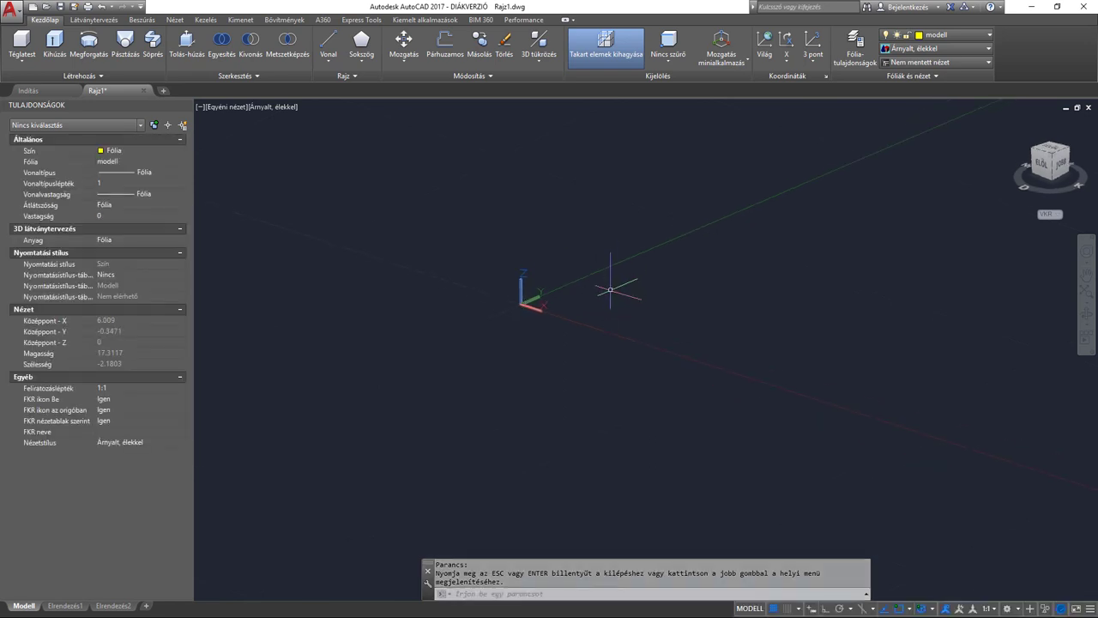
type("vo")
key("Return")
left_click(627, 291)
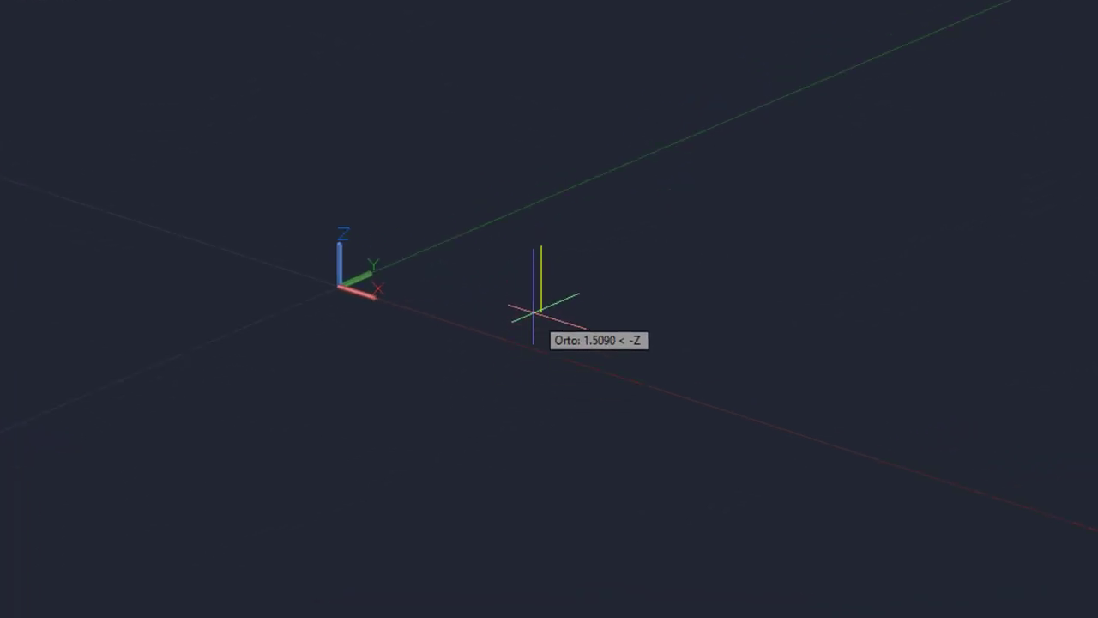
left_click(536, 327)
left_click(610, 348)
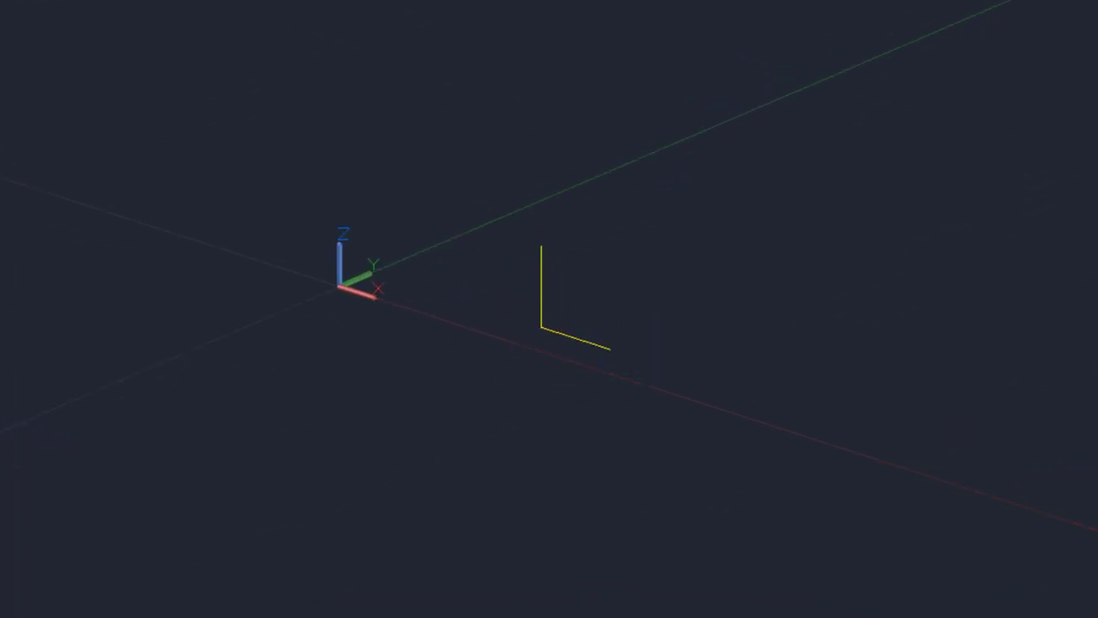
left_click(609, 292)
left_click(540, 247)
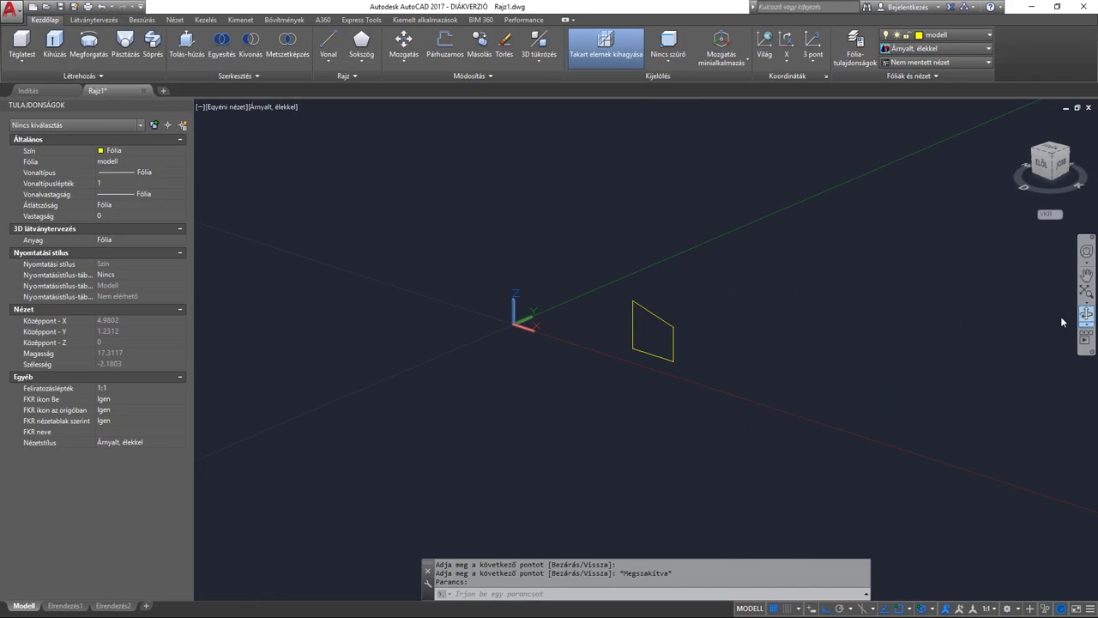
left_click(1086, 316)
mouse_move(815, 341)
left_mouse_down()
mouse_move(728, 351)
mouse_move(708, 304)
mouse_move(797, 338)
mouse_move(779, 372)
mouse_move(883, 334)
mouse_move(936, 290)
mouse_move(998, 318)
mouse_move(737, 401)
mouse_move(733, 363)
mouse_move(649, 357)
left_mouse_up()
left_click_drag(669, 355, 664, 358)
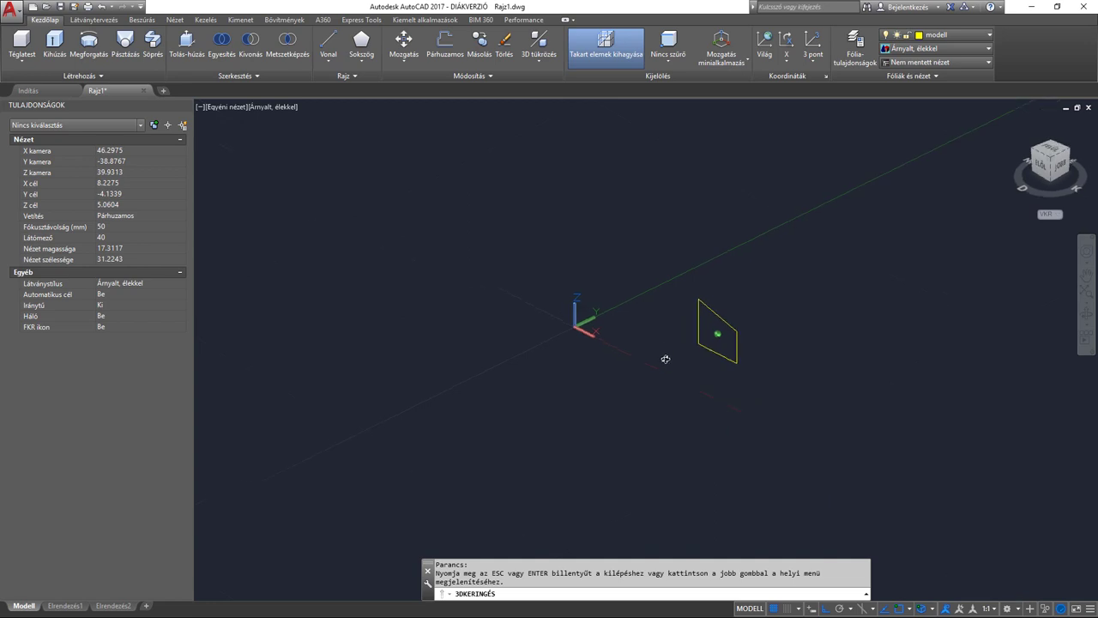
key("Escape")
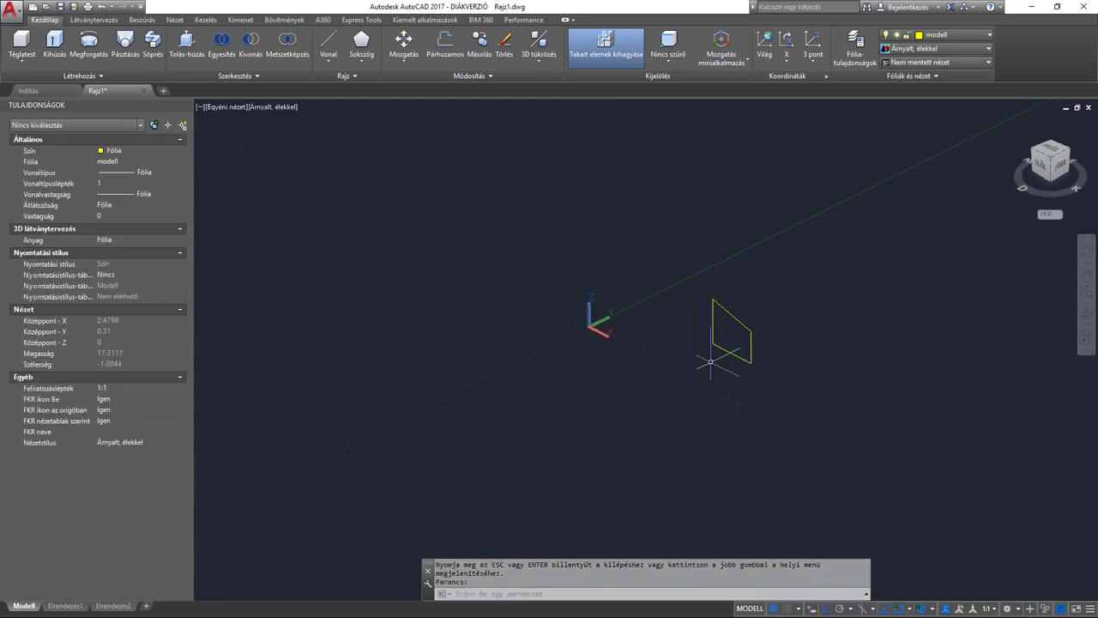
scroll(713, 315, "up", 3)
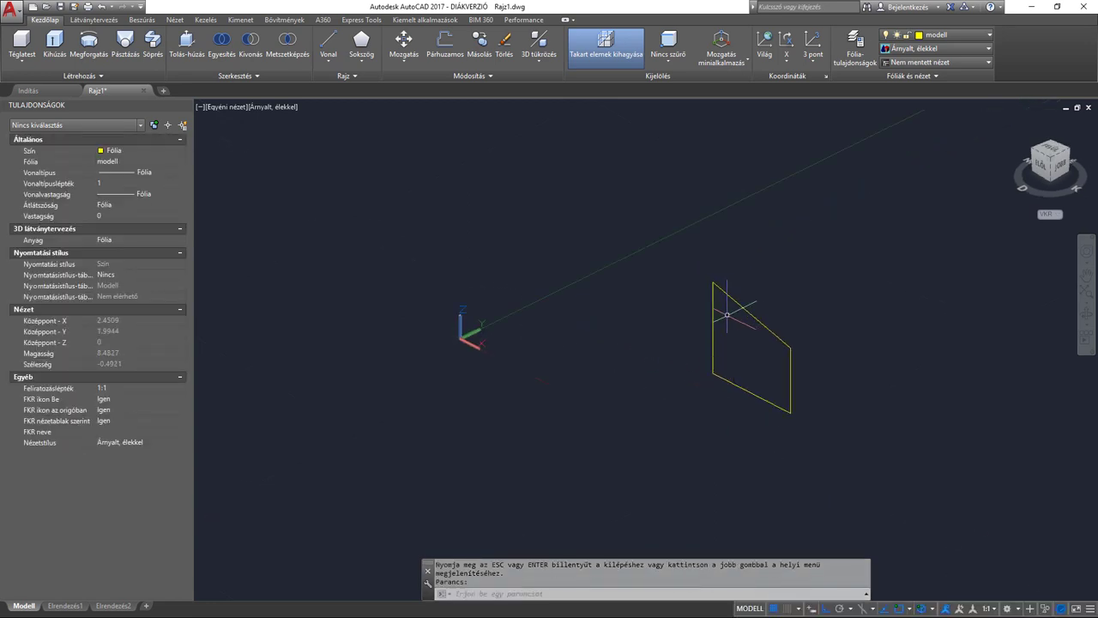
left_click(743, 307)
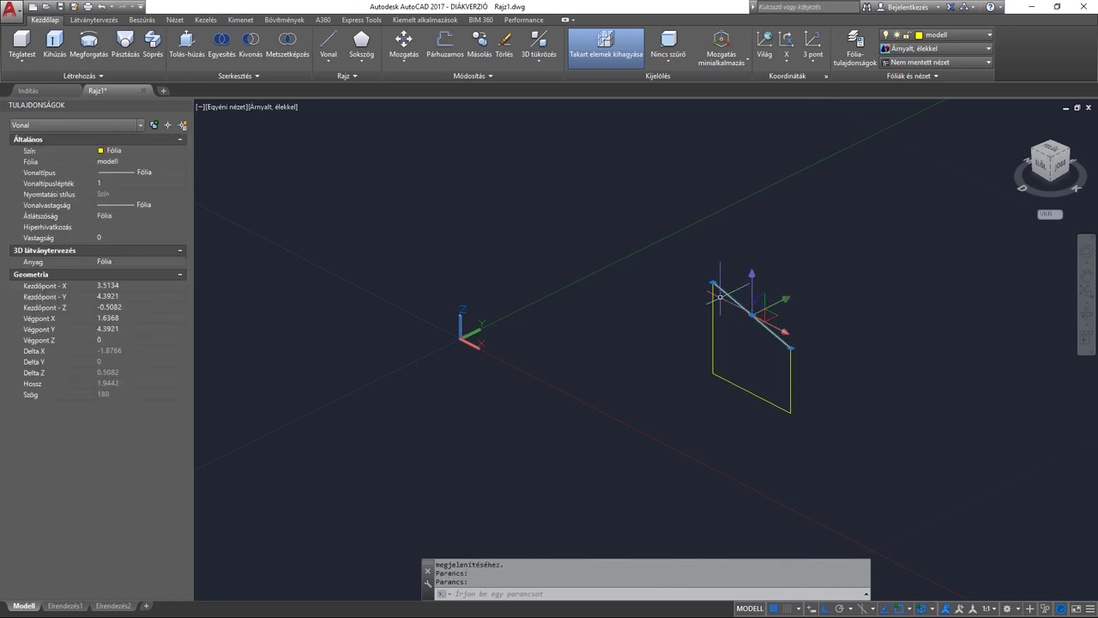
key("Escape")
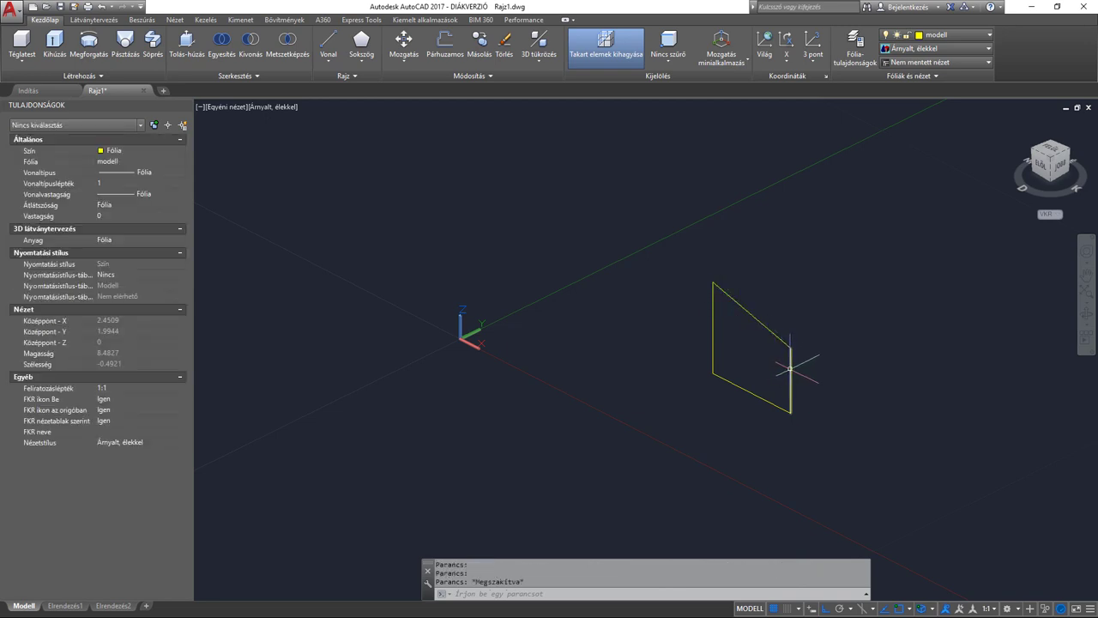
left_click(784, 371)
key("Escape")
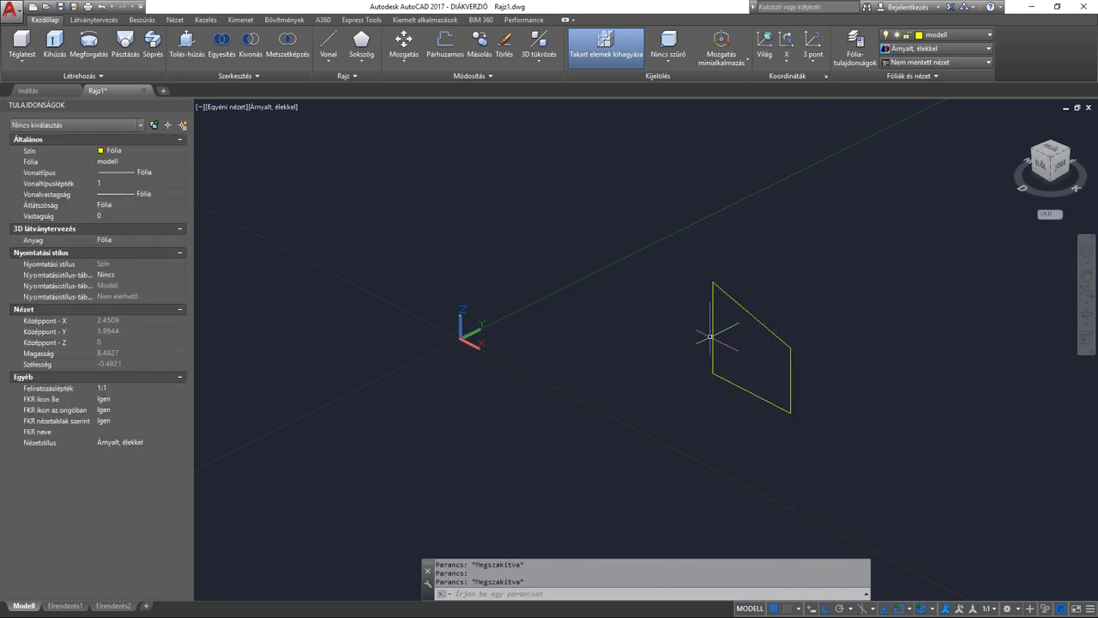
left_click(710, 326)
key("Escape")
scroll(663, 360, "down", 2)
scroll(663, 360, "down", 2)
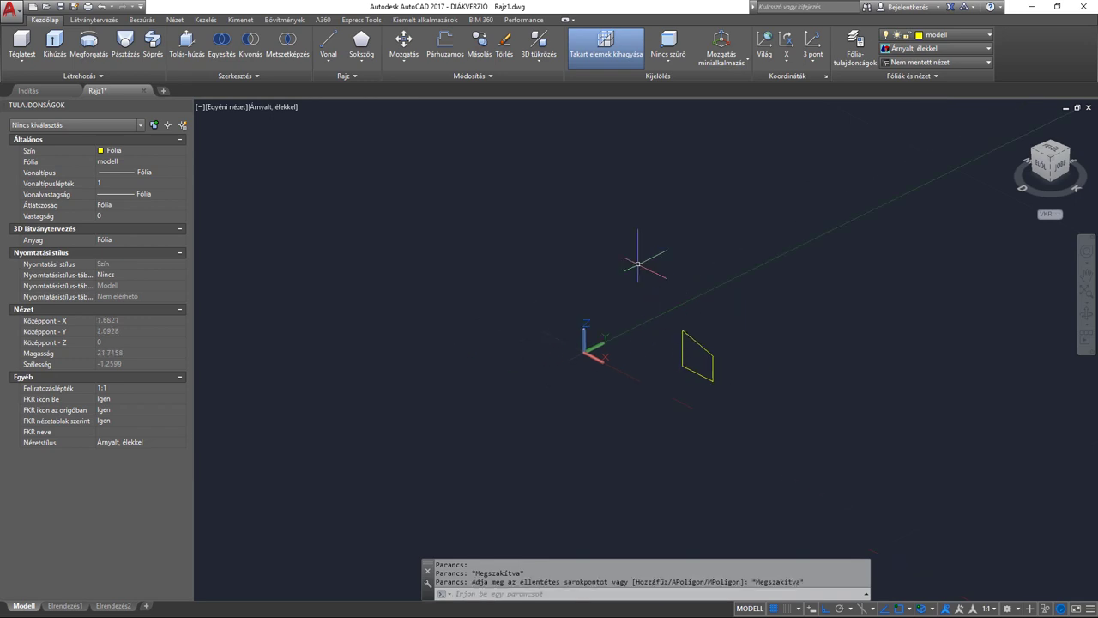
scroll(591, 372, "up", 1)
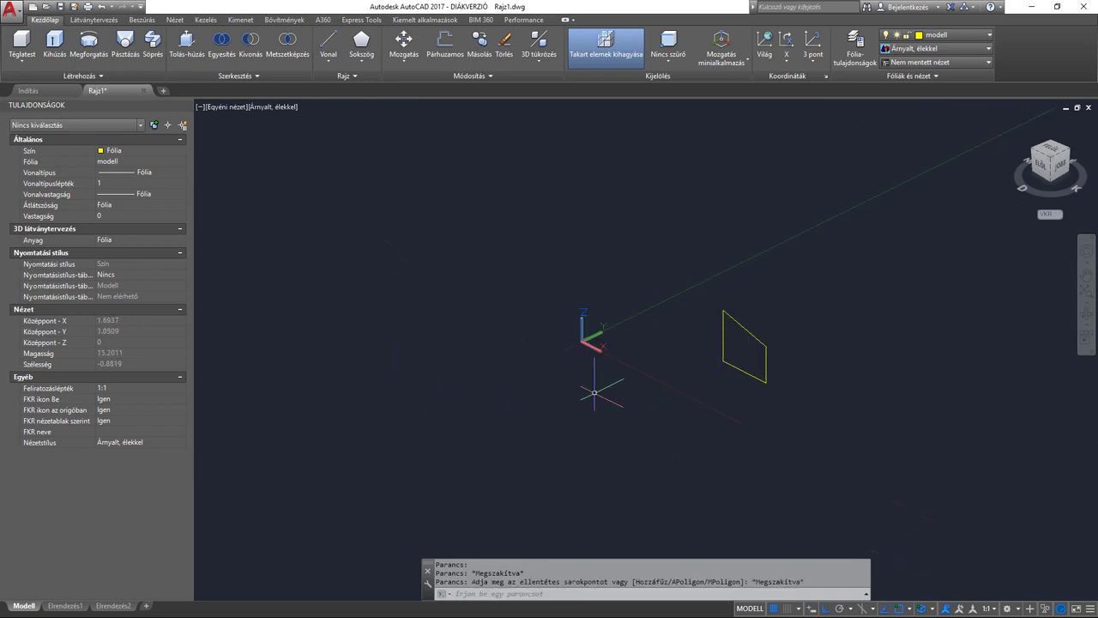
Revolve the window-selected rectangle a full 360° about the Z axis with MEGFORGAT
type("meg")
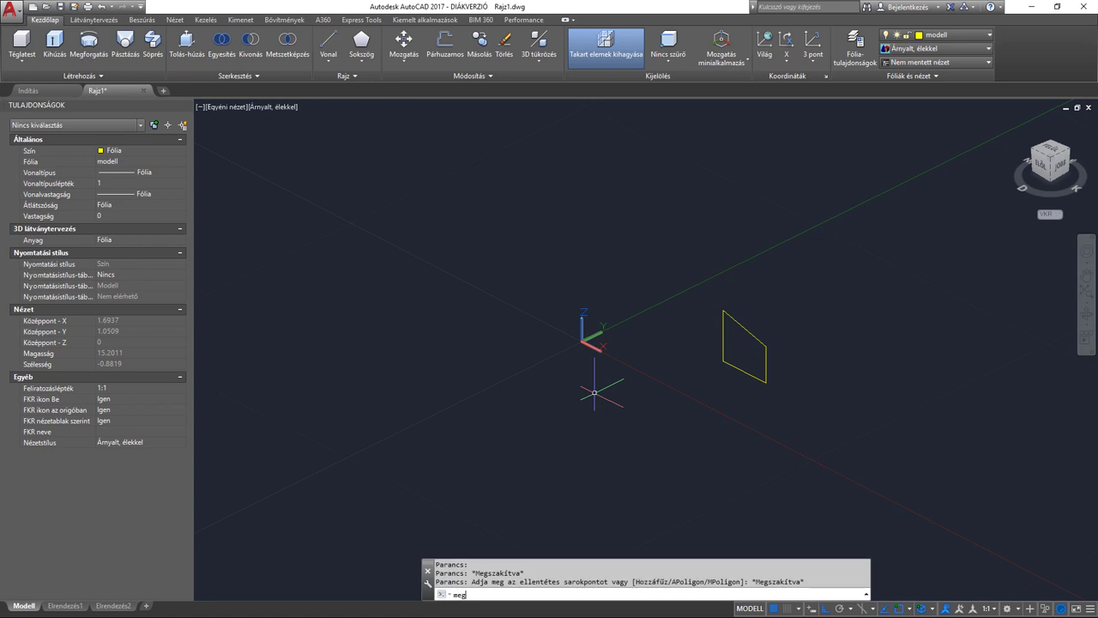
key("Return")
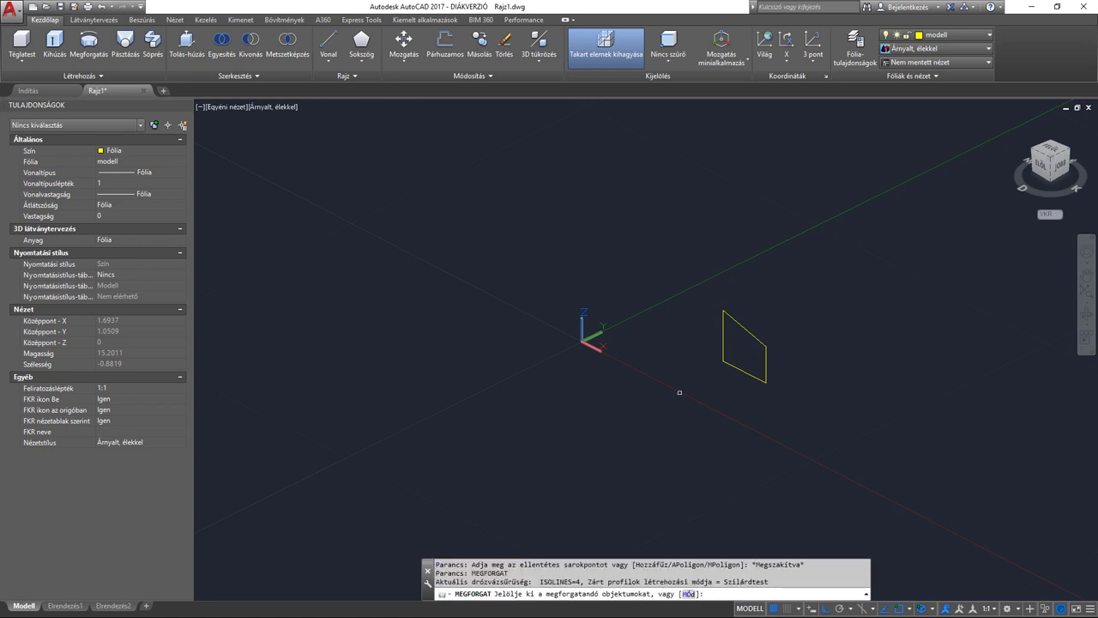
left_click(711, 280)
left_click(825, 434)
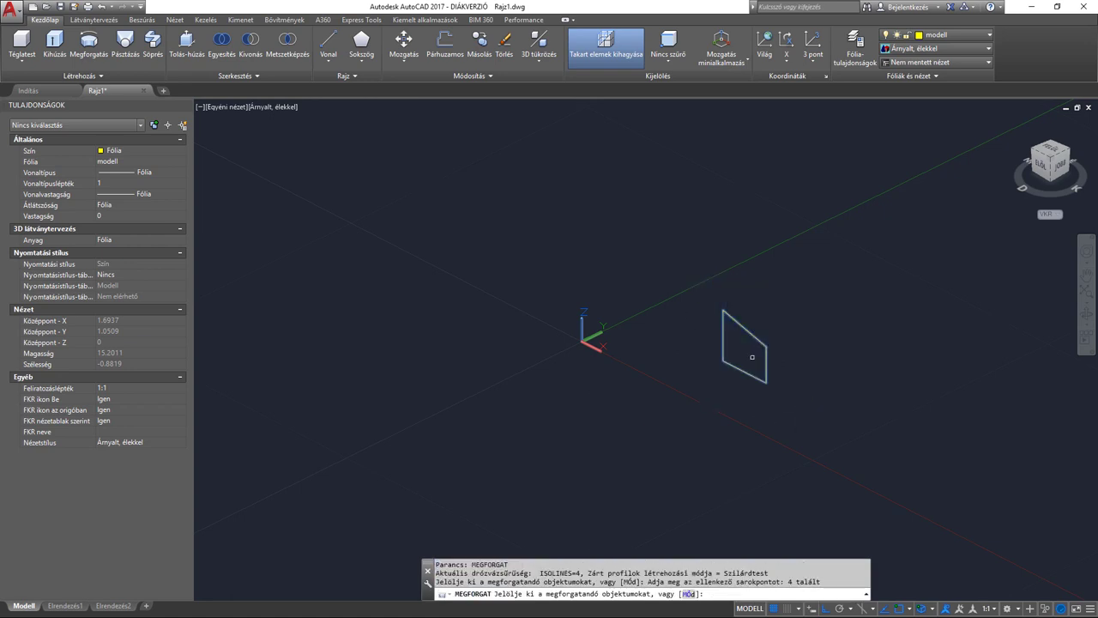
key("Return")
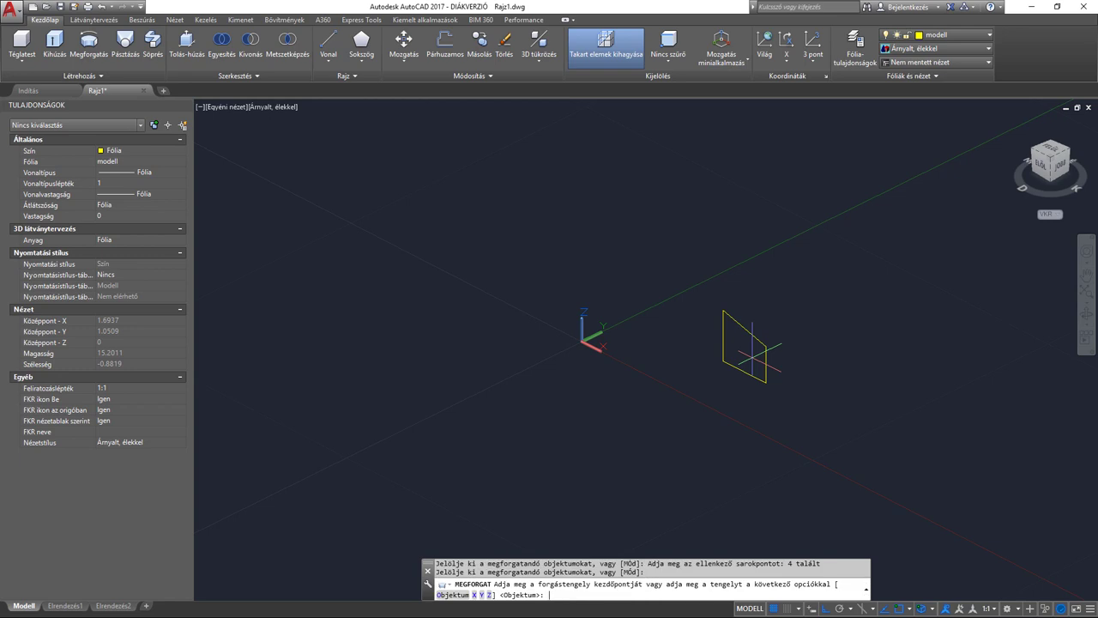
type("z")
key("Return")
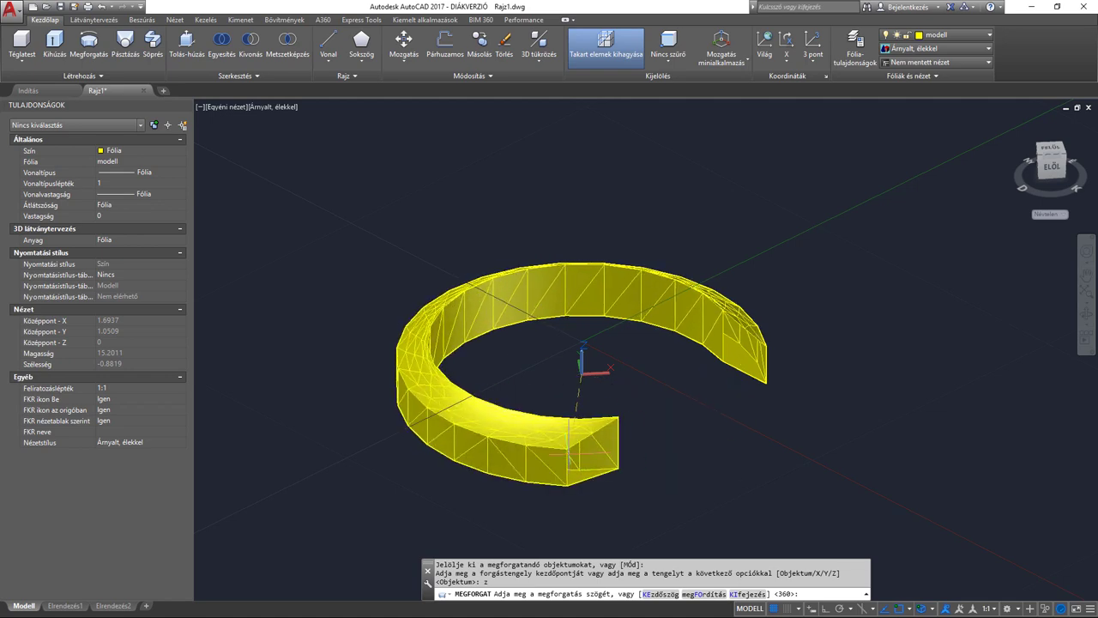
key("Return")
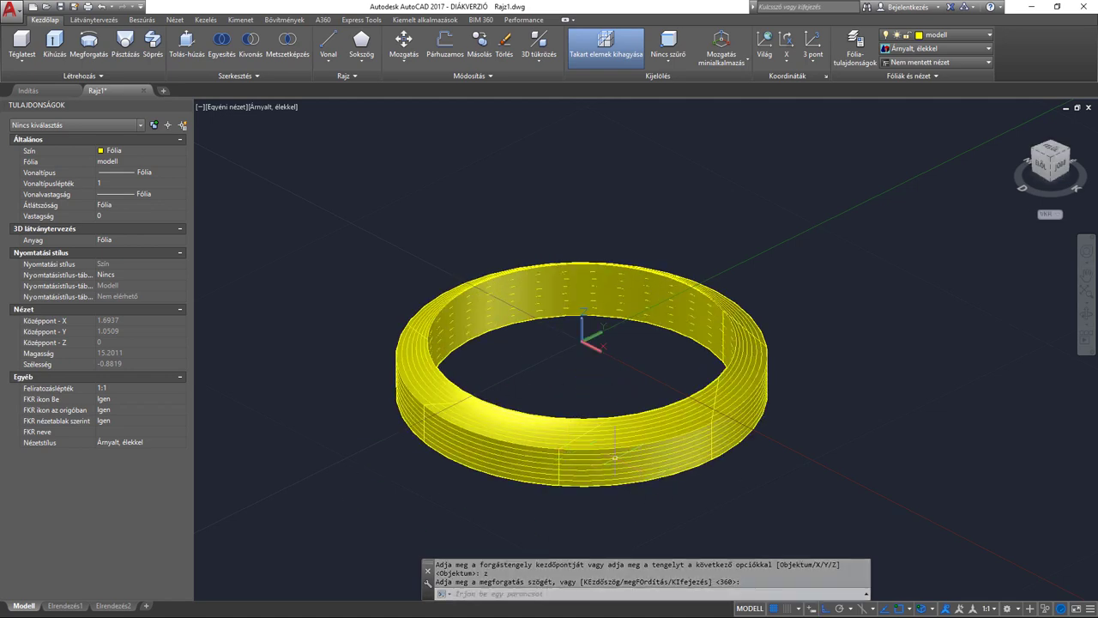
scroll(568, 453, "up", 1)
scroll(651, 265, "up", 1)
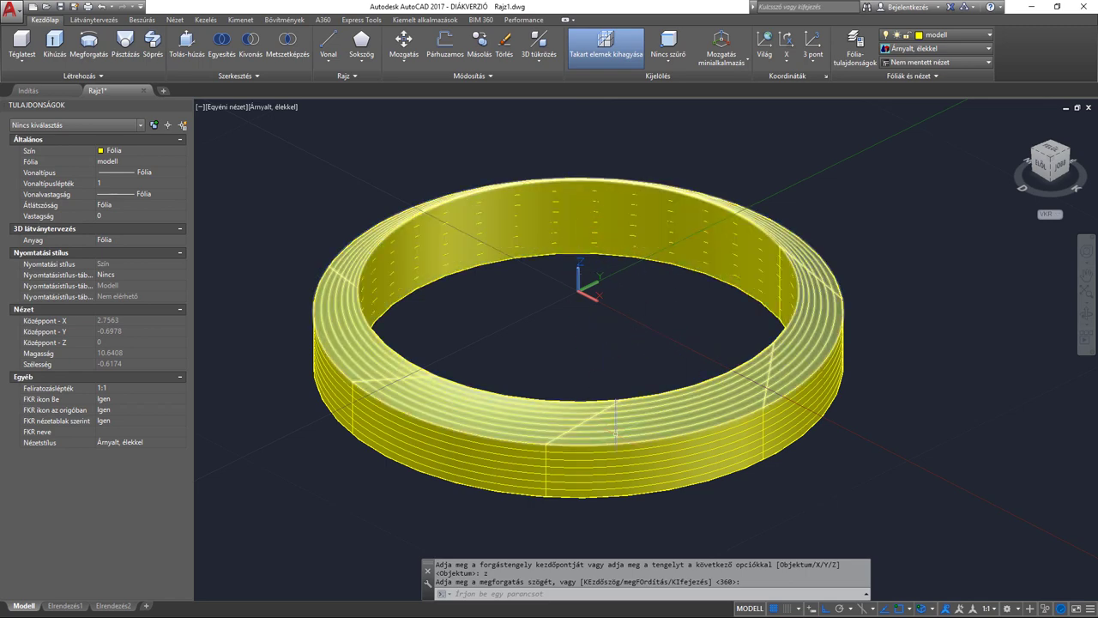
Delete the ring's top surface and its outer wall
left_click(536, 459)
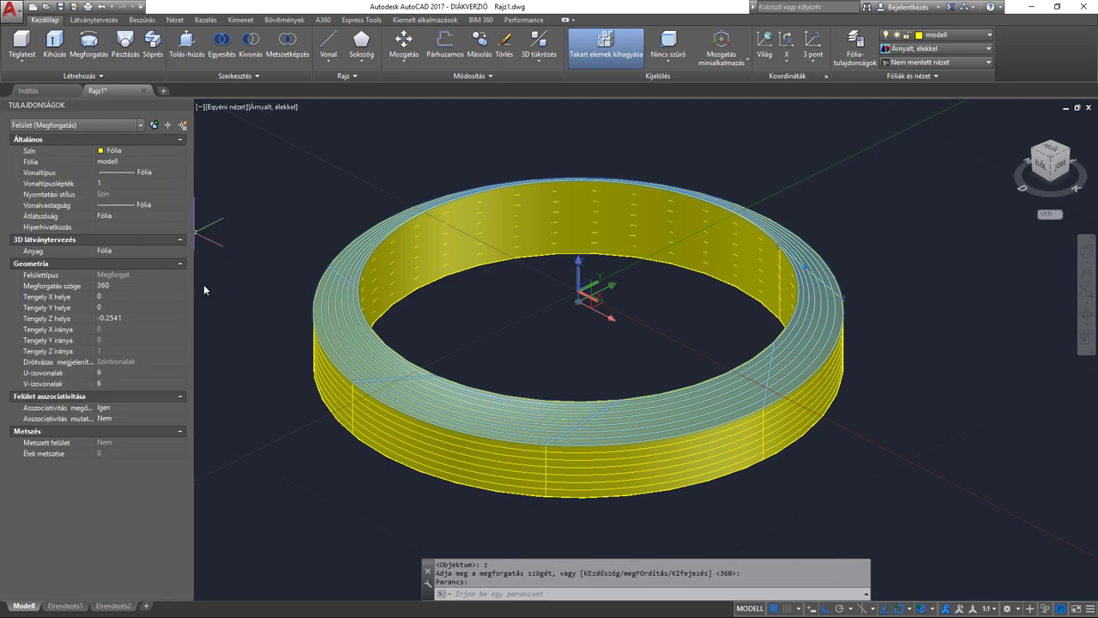
left_click(494, 421)
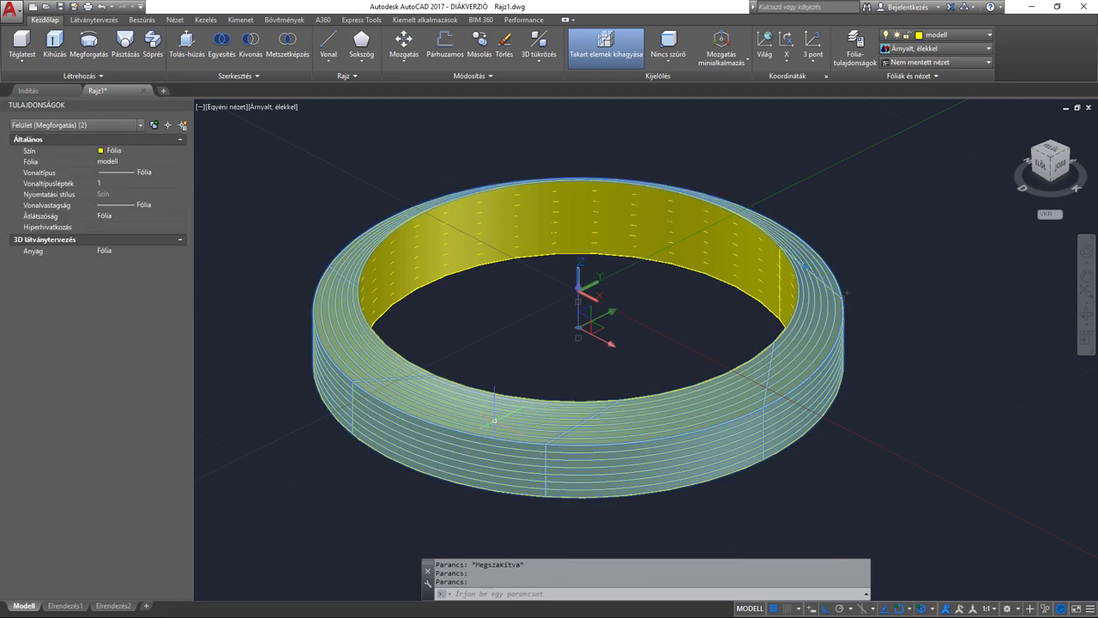
left_click(495, 422, "shift")
key("Delete")
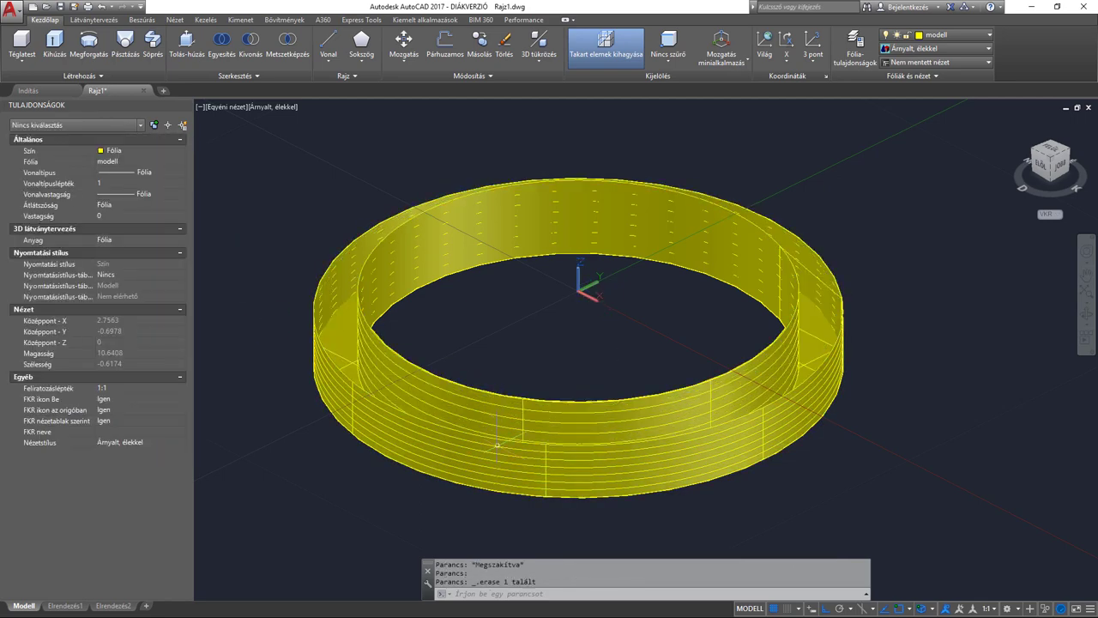
left_click(464, 468)
key("Delete")
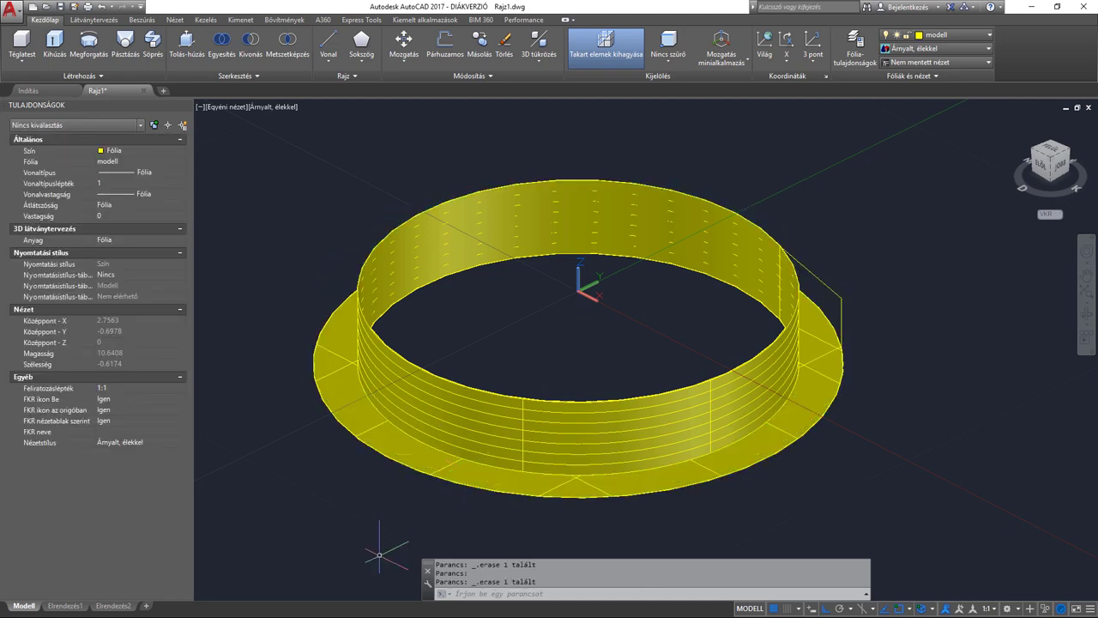
Delete the inner wall and bottom ring, then orbit around the remaining rectangle
left_click(482, 438)
key("Delete")
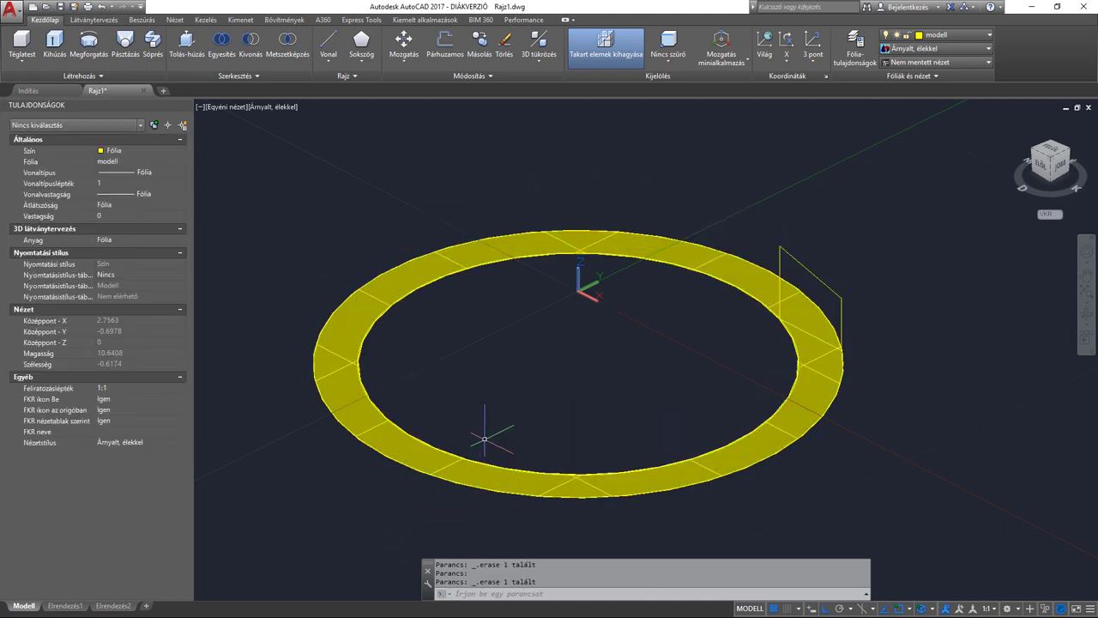
left_click(514, 474)
key("Delete")
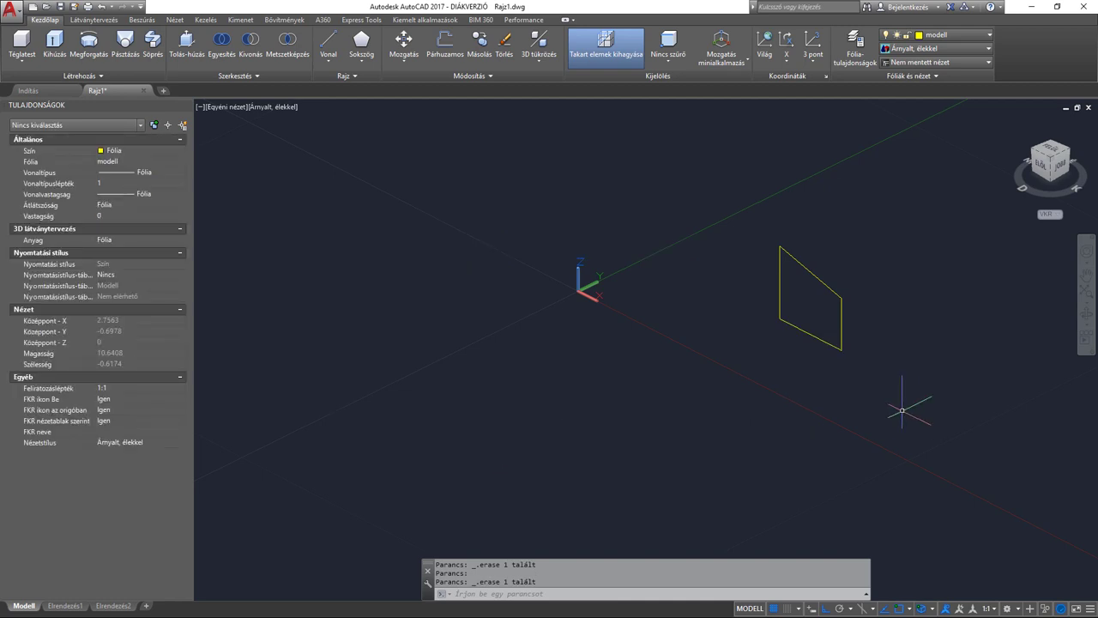
left_click(1087, 318)
mouse_move(853, 392)
left_mouse_down()
mouse_move(897, 366)
mouse_move(724, 434)
mouse_move(713, 414)
mouse_move(726, 344)
mouse_move(797, 345)
mouse_move(549, 332)
mouse_move(591, 351)
mouse_move(599, 342)
mouse_move(608, 380)
left_mouse_up()
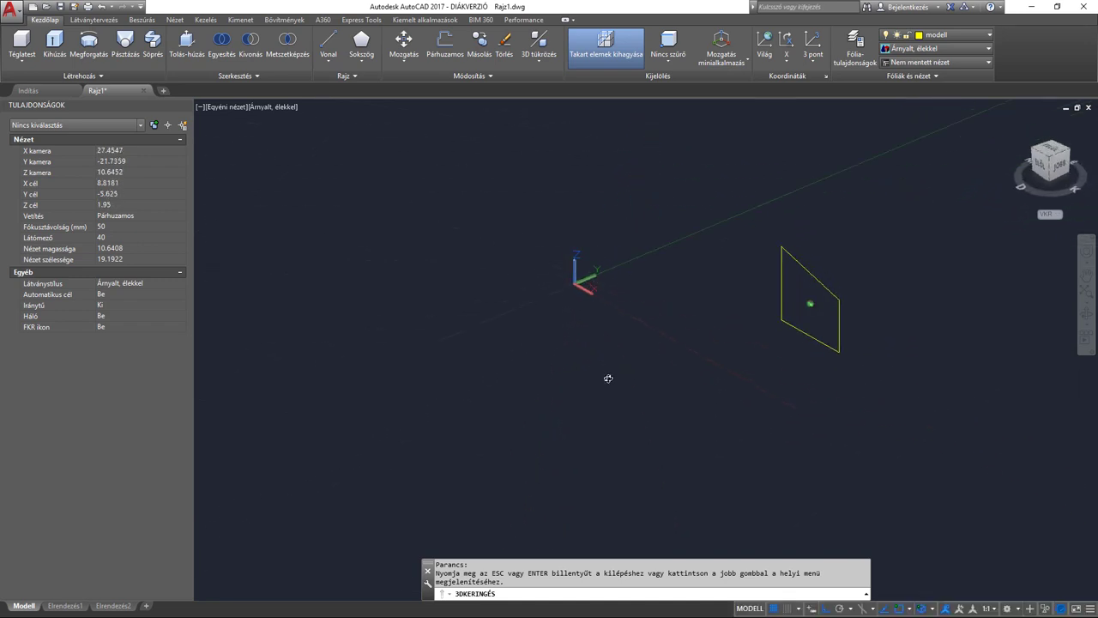
Join the rectangle's four edges into one closed 3D polyline
key("Escape")
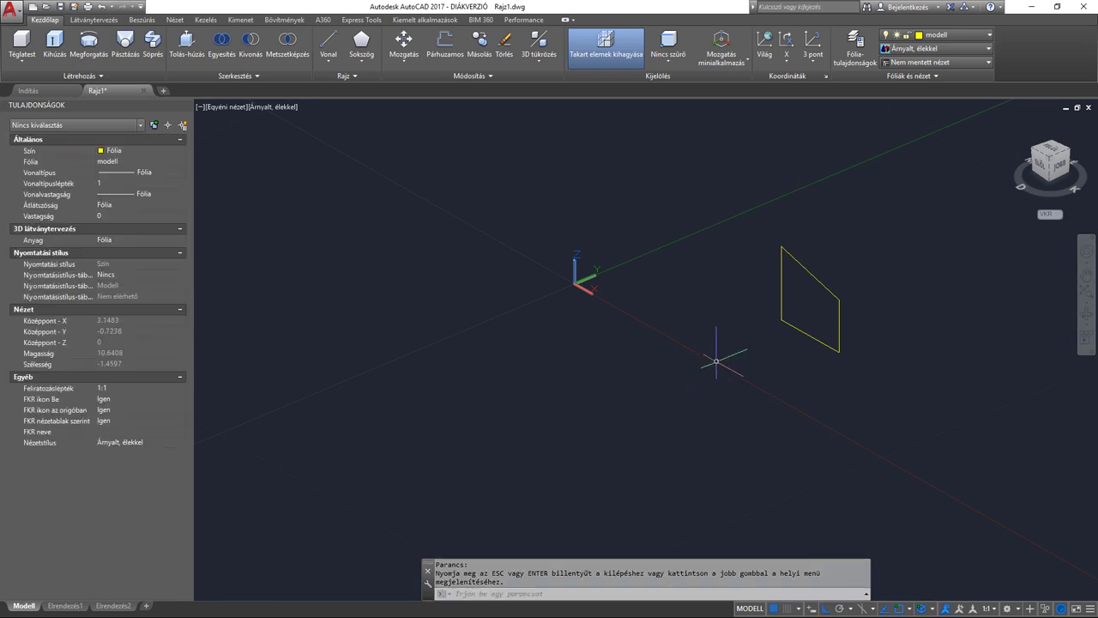
middle_click_drag(713, 362, 679, 370)
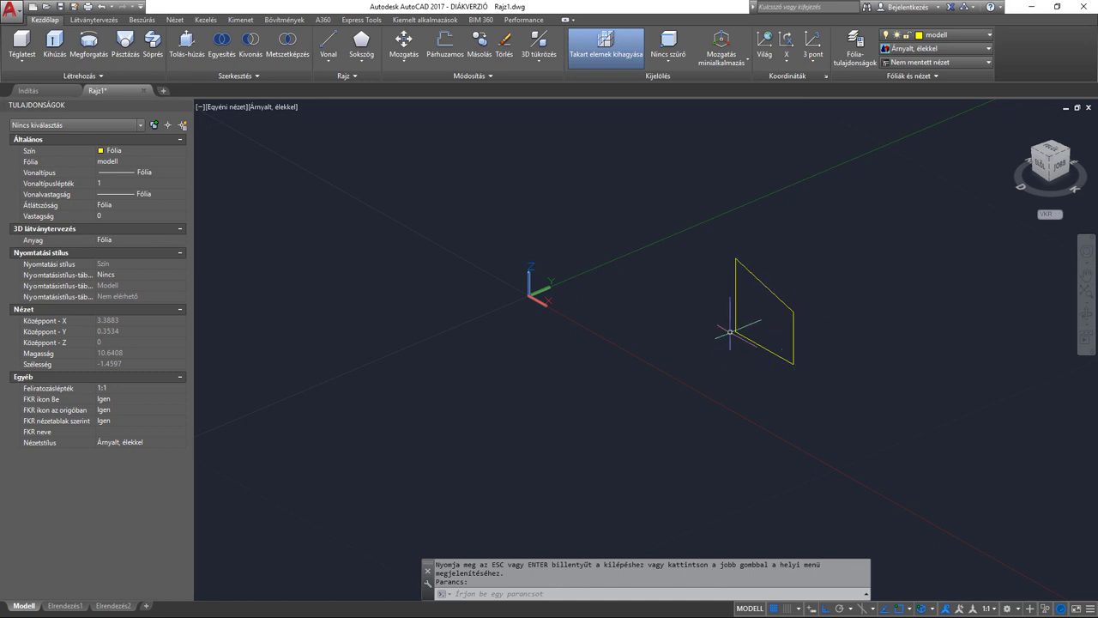
left_click(681, 226)
left_click(841, 386)
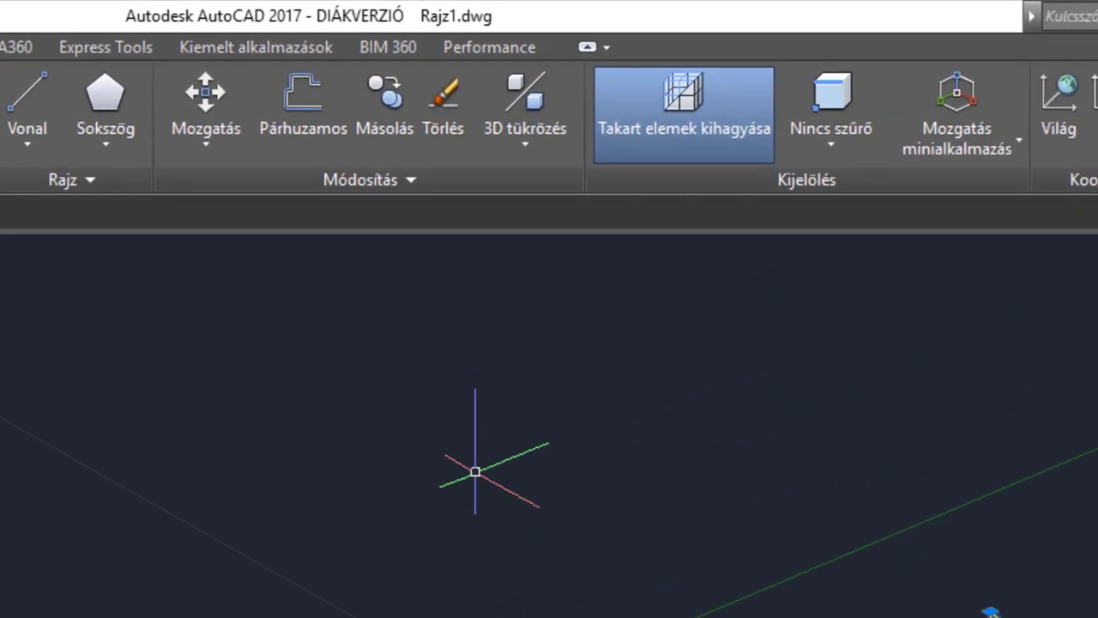
left_click(437, 119)
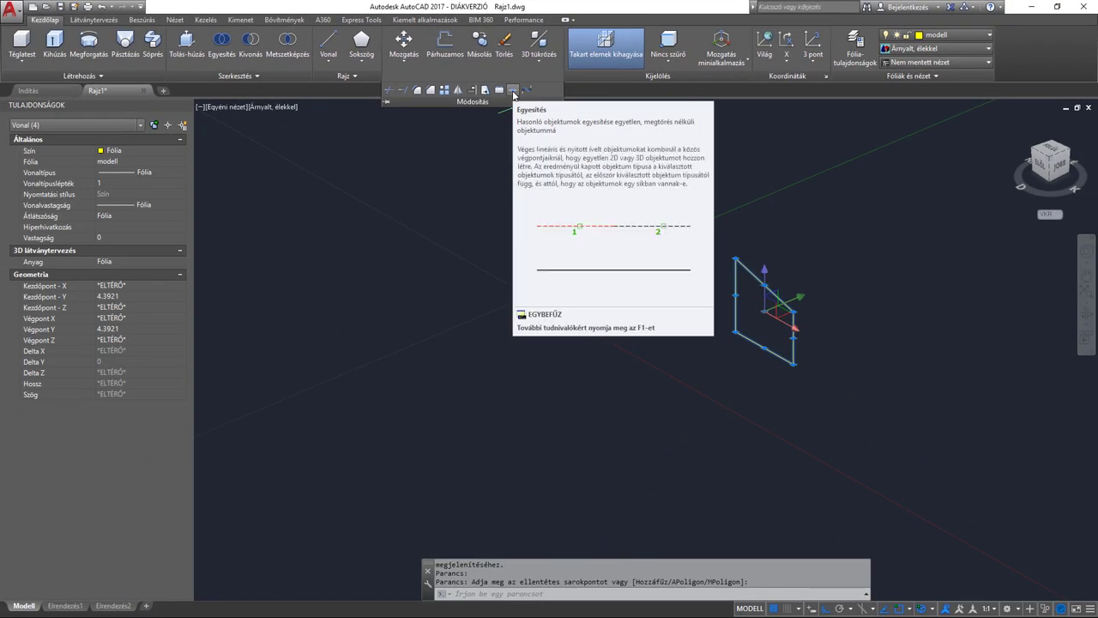
left_click(514, 90)
key("Escape")
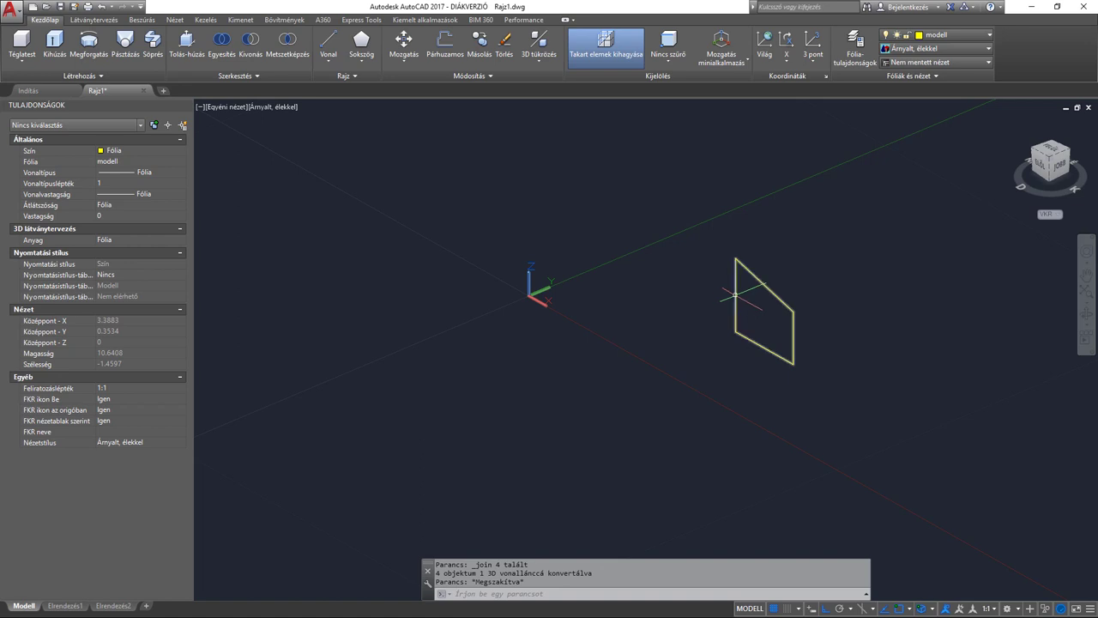
Select the joined rectangular 3D polyline profile
left_click(735, 295)
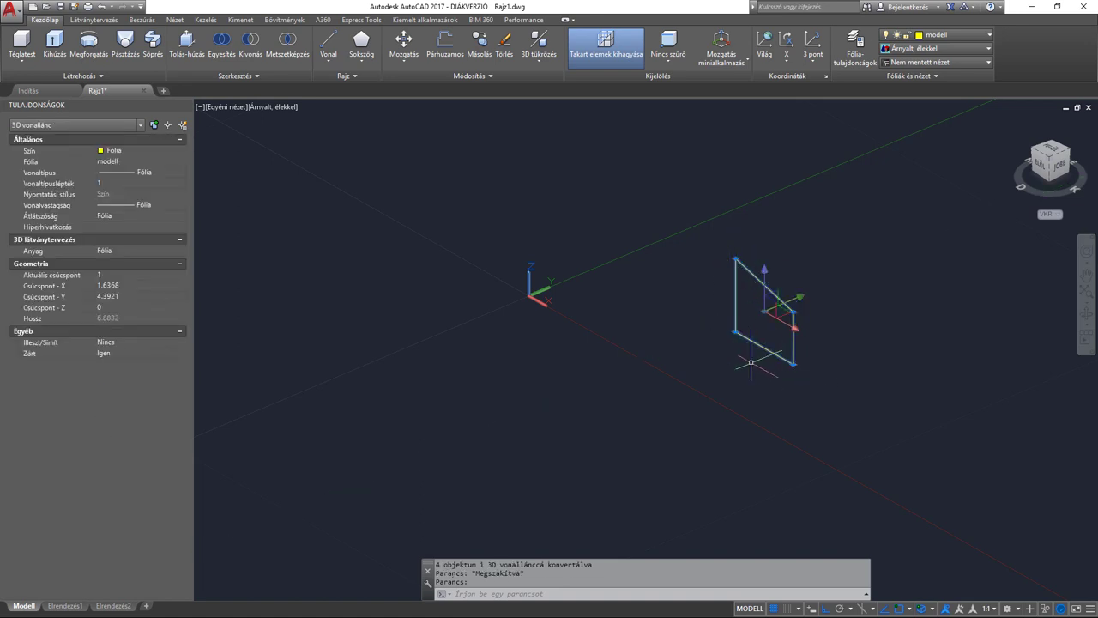
key("Escape")
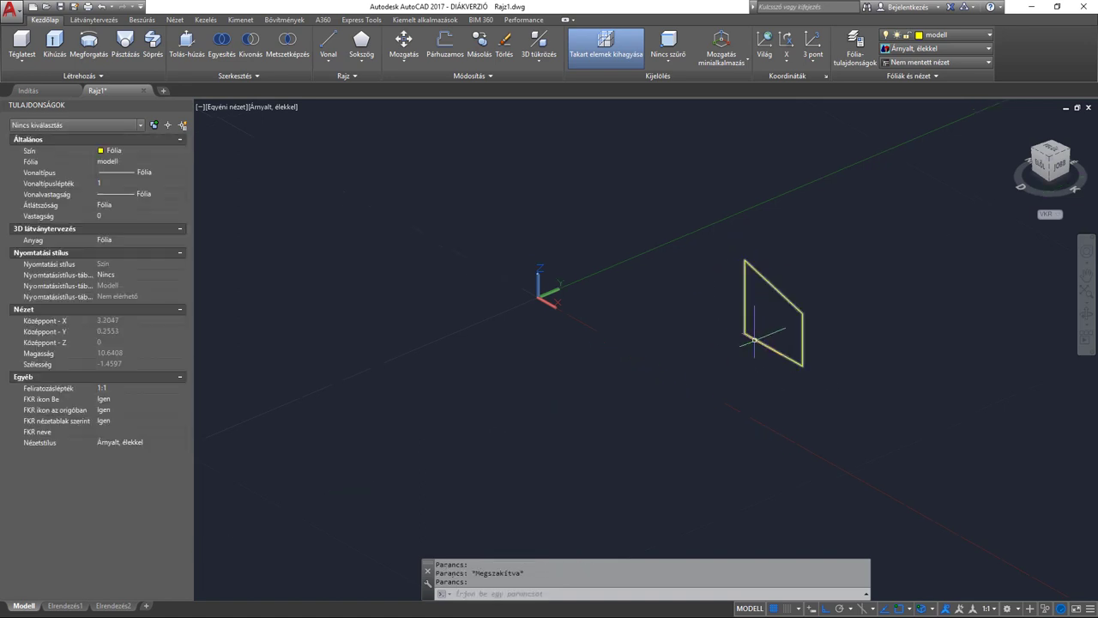
left_click(754, 340)
Revolve the rectangular polyline 360° about Z with MEGFORGAT into a solid ring, then deselect it
type("megf")
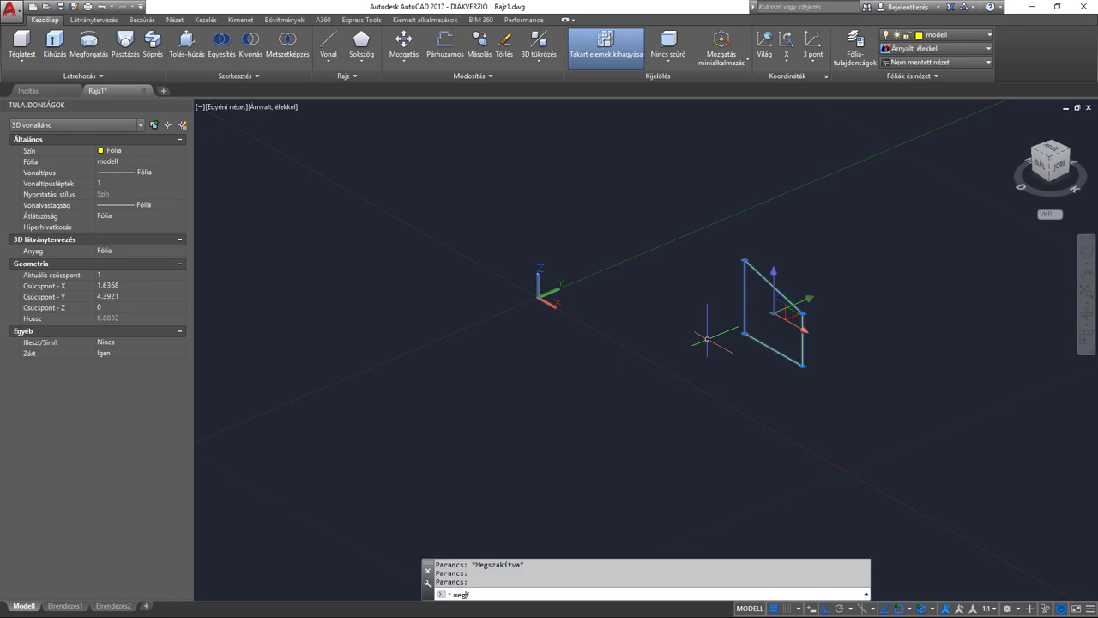
type("orgat")
key("Return")
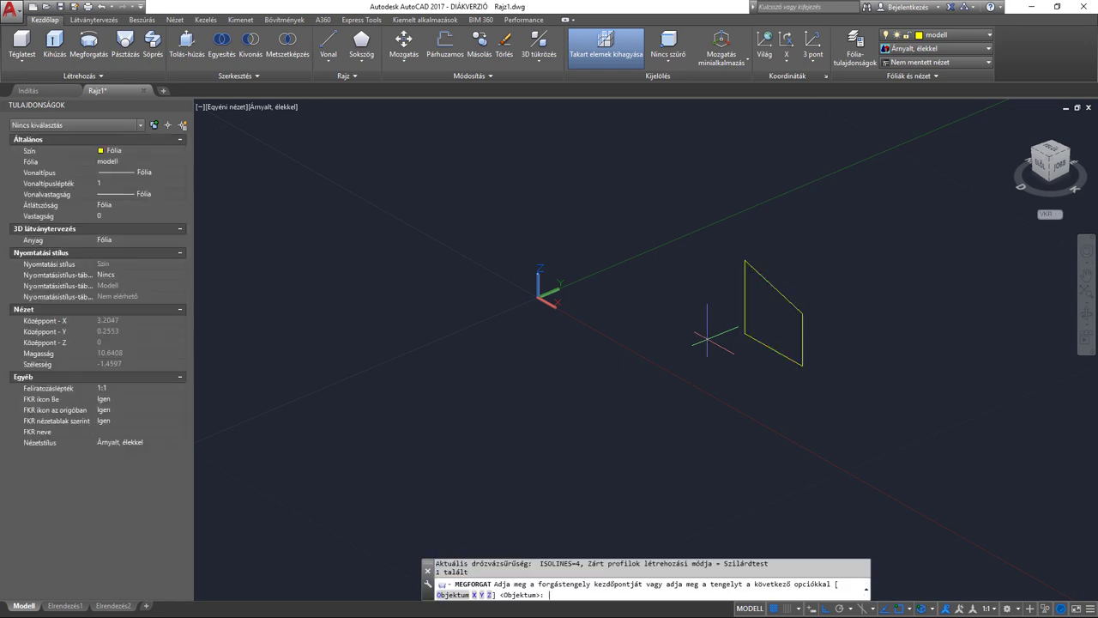
key("Return")
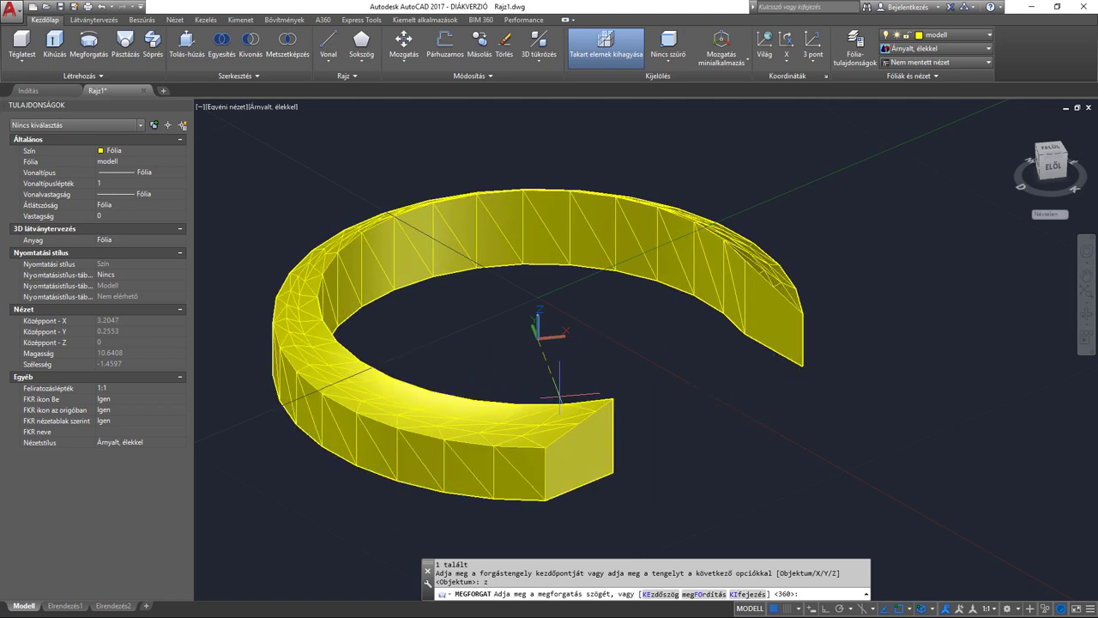
key("Return")
left_click(438, 390)
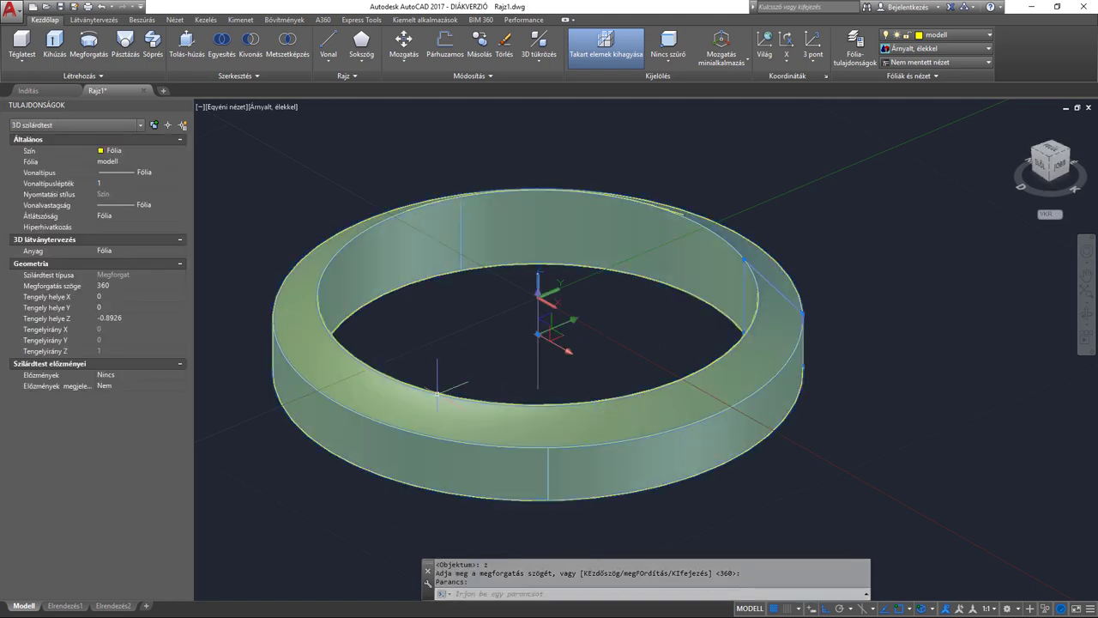
middle_click_drag(421, 352, 527, 330)
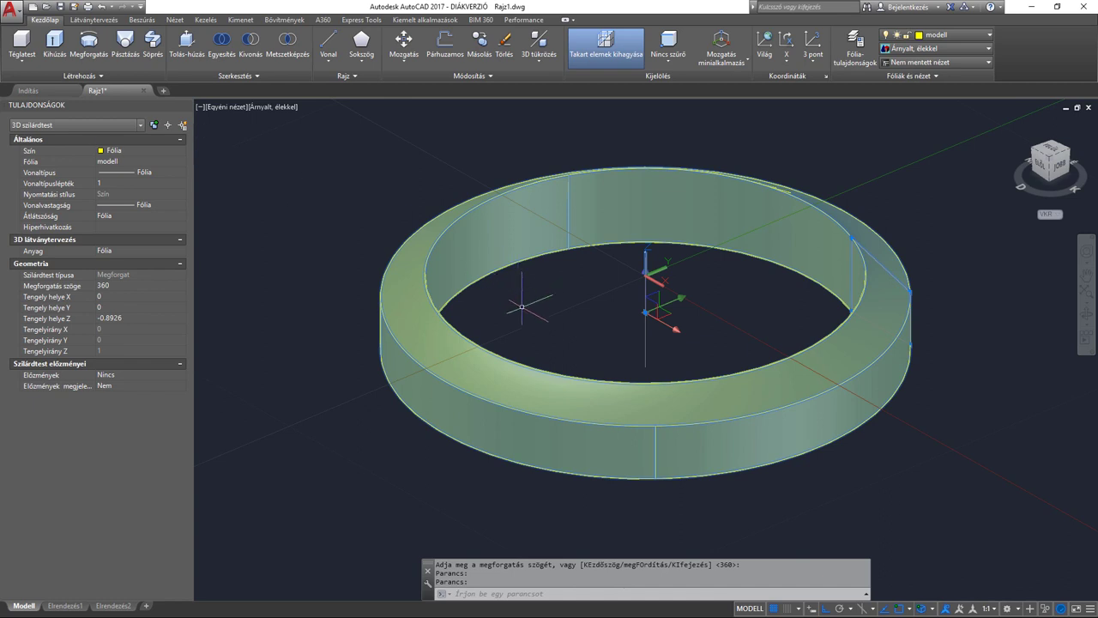
key("Escape")
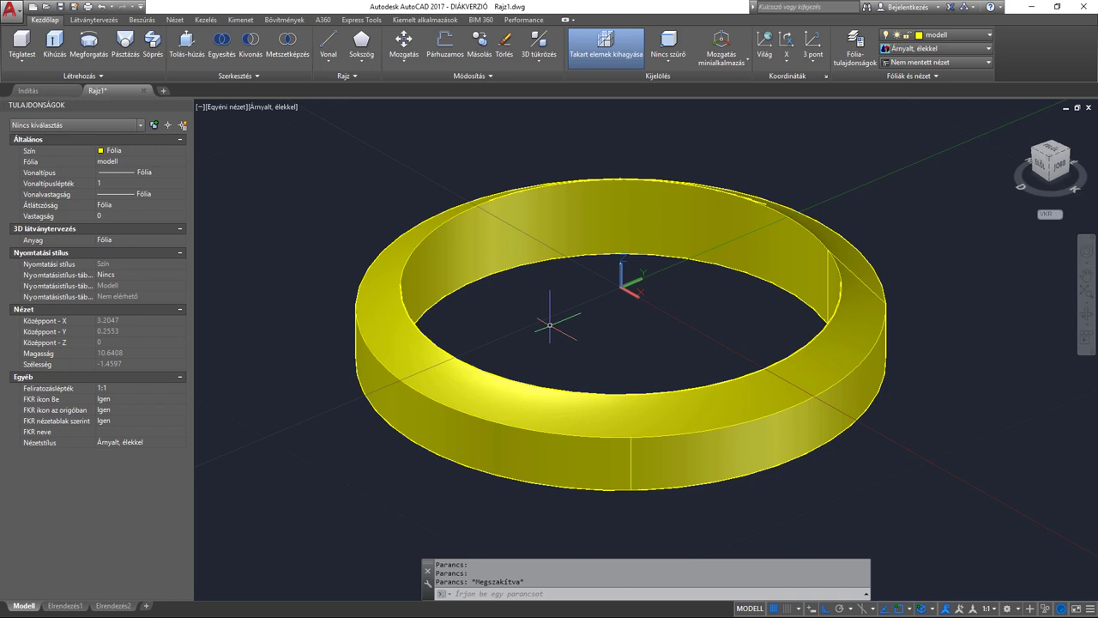
Undo the pan and full revolve, leaving only the rectangular profile in view
key("ctrl+z")
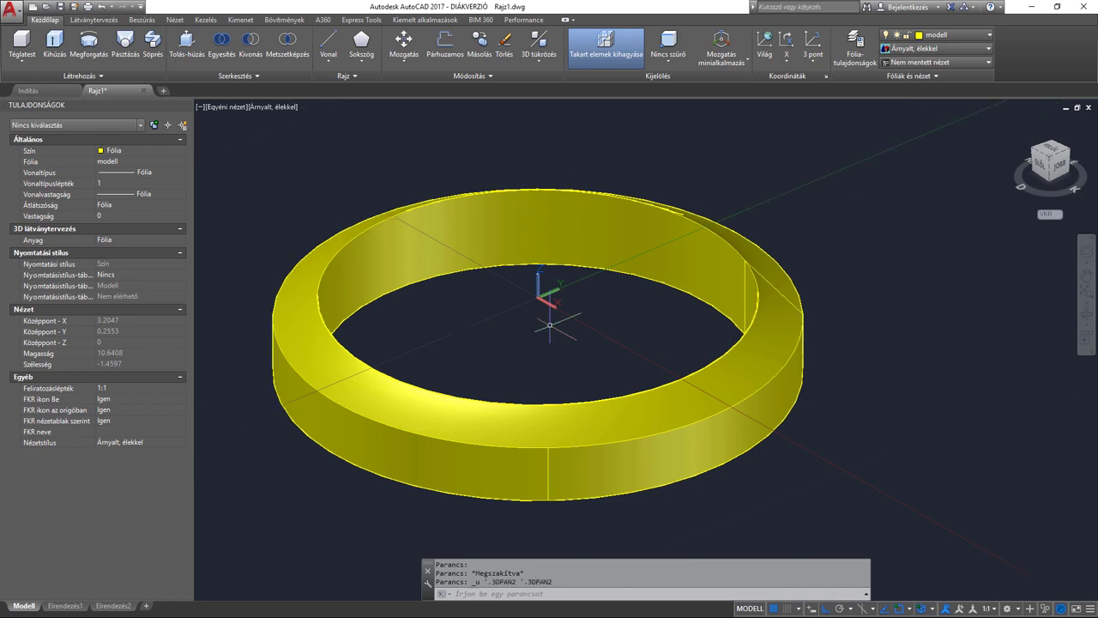
key("ctrl+z")
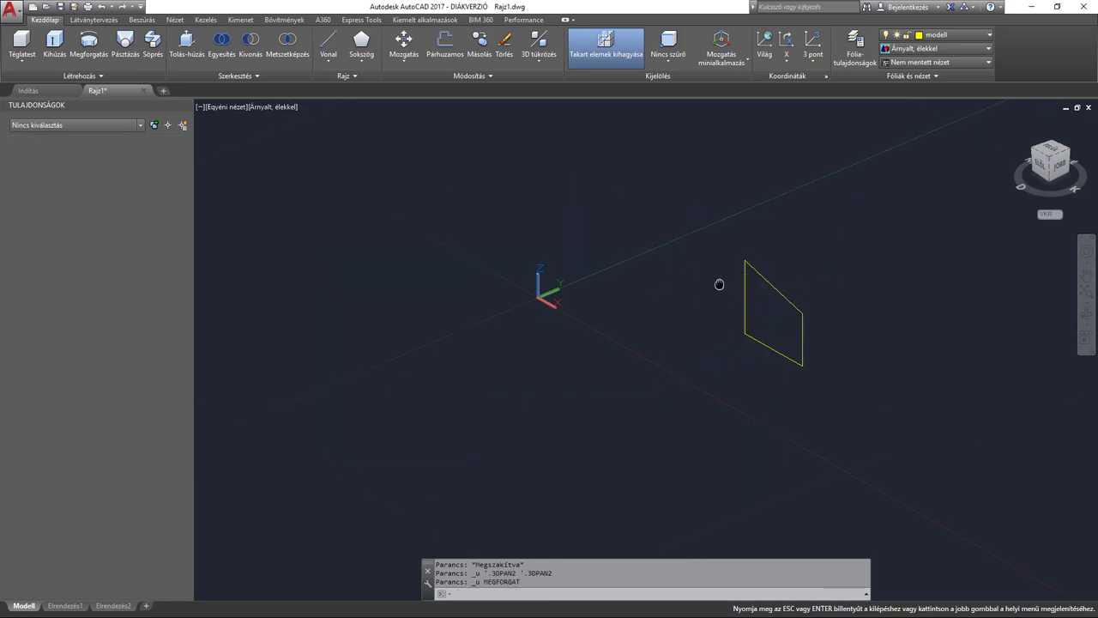
middle_click_drag(718, 283, 752, 282)
middle_click(772, 326)
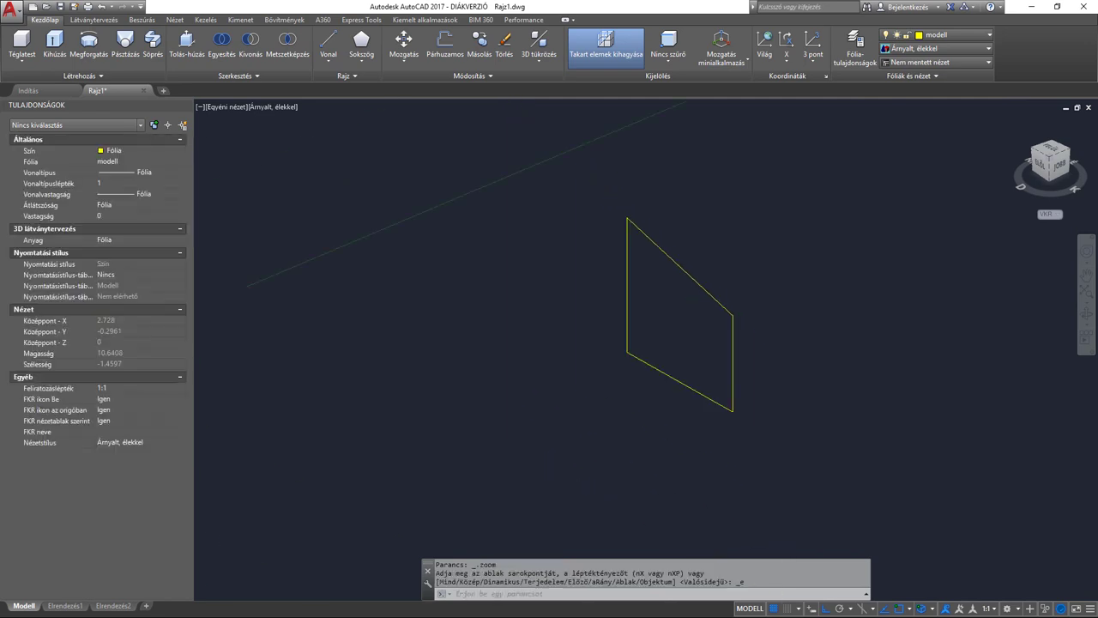
scroll(795, 327, "down", 2)
scroll(795, 328, "down", 2)
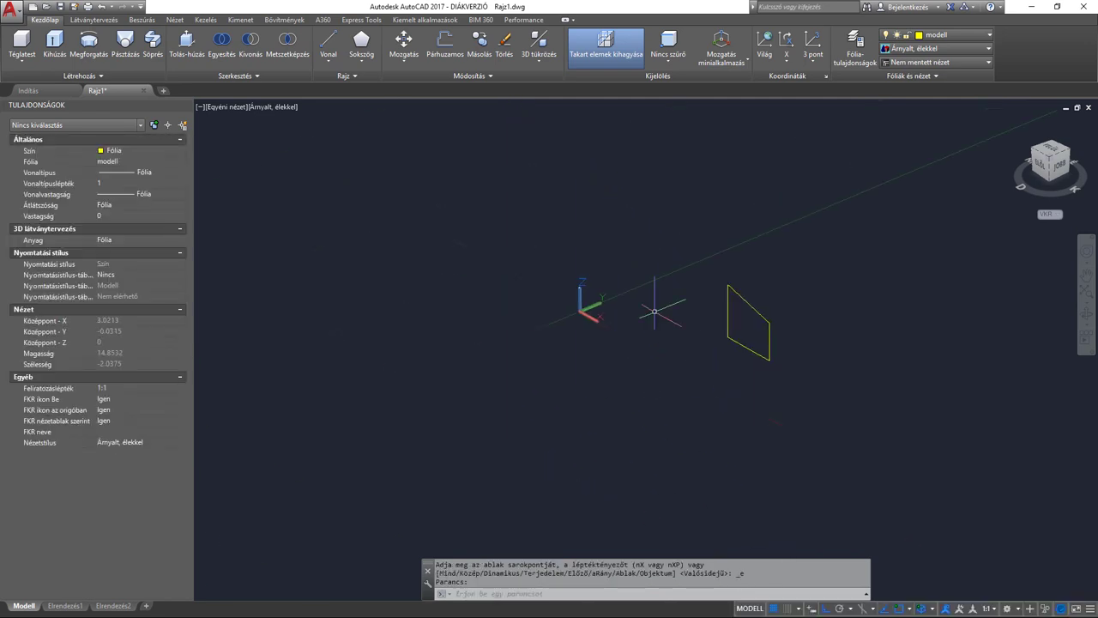
Revolve the profile 180° about Z starting from a 45° start angle
left_click(86, 55)
left_click(728, 331)
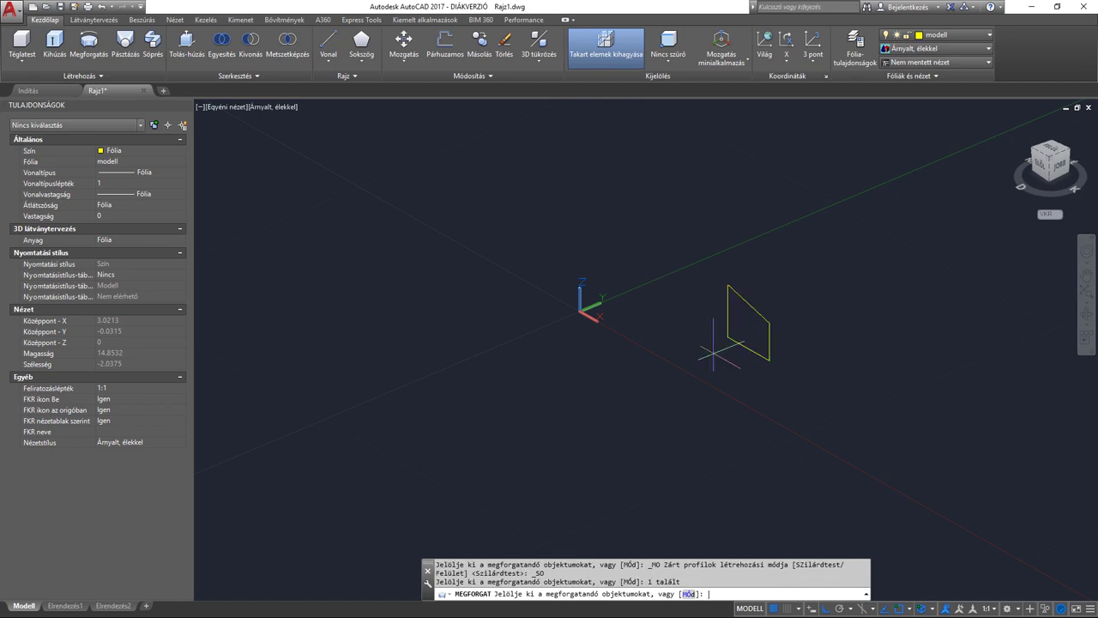
key("Return")
type("z")
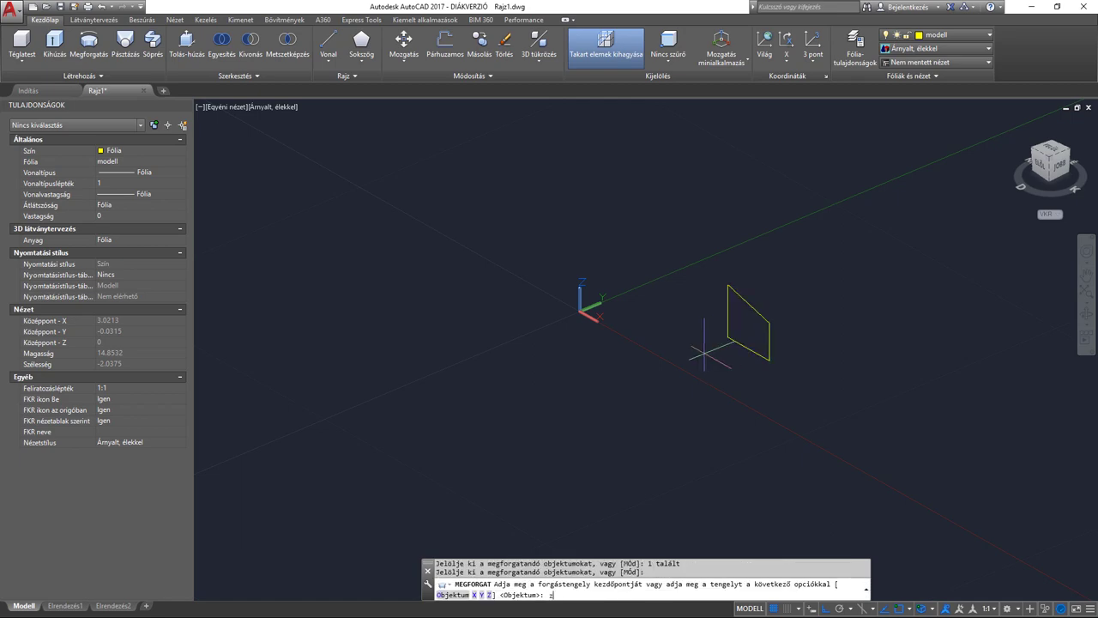
key("Return")
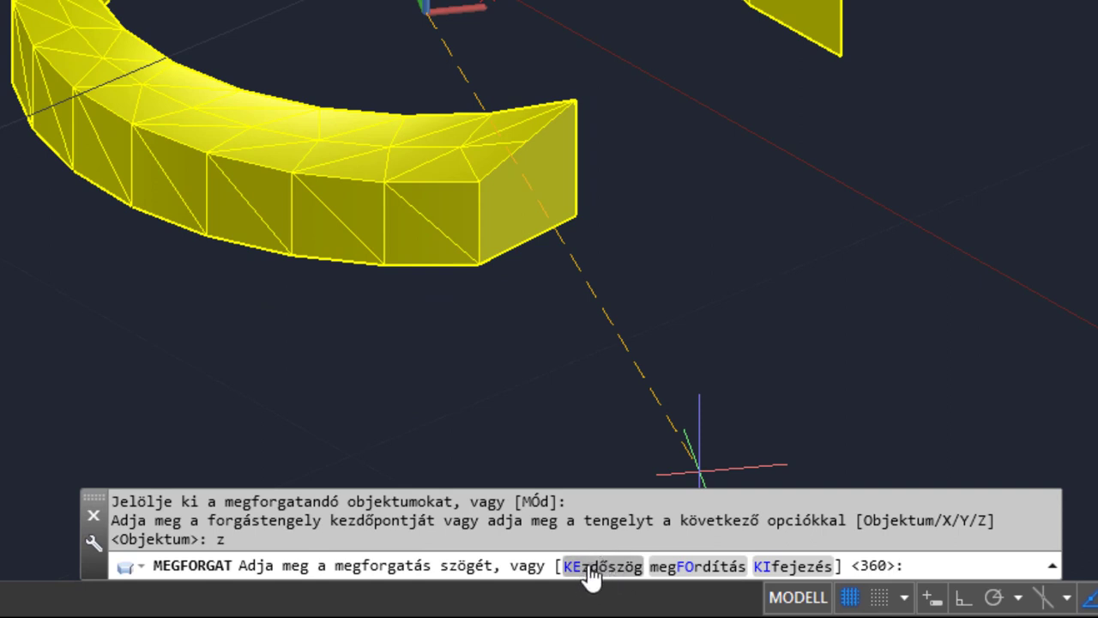
type("k")
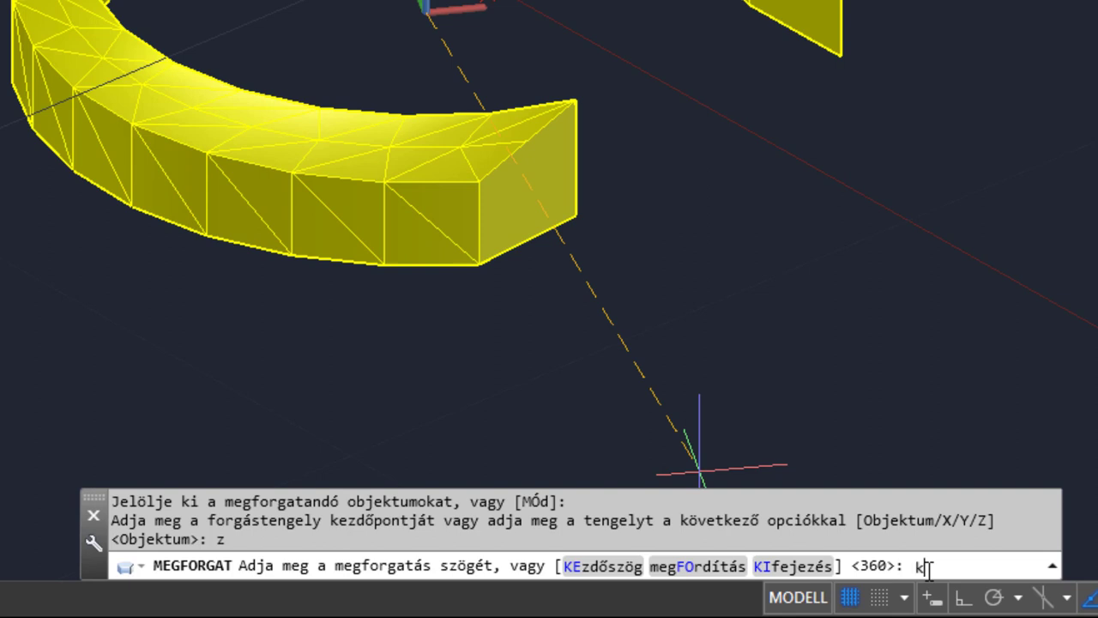
type("e")
key("Return")
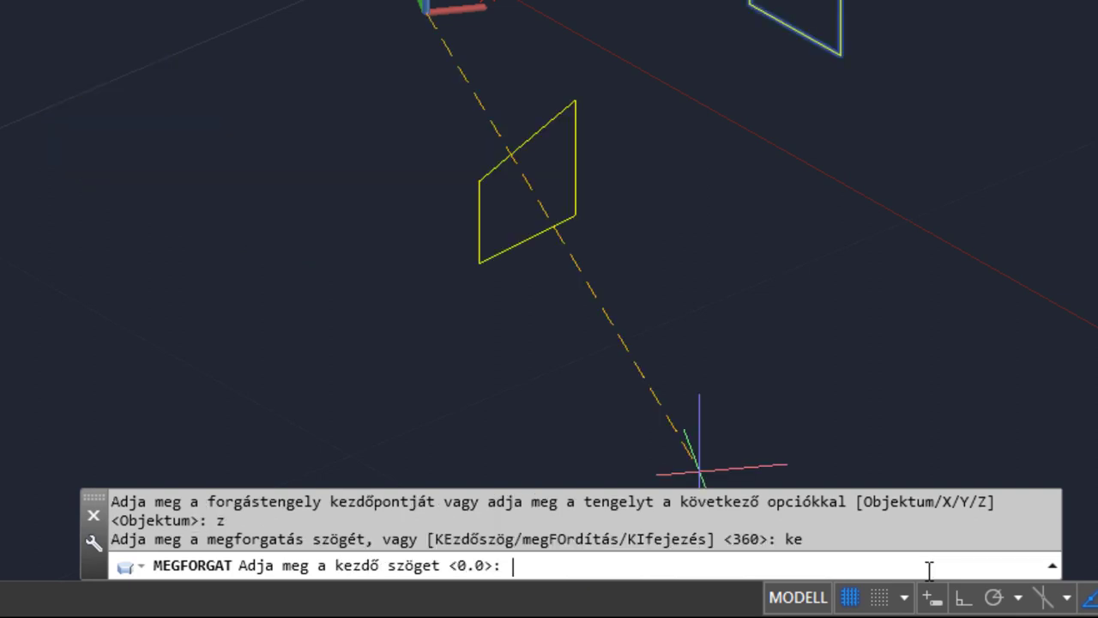
type("45")
key("Return")
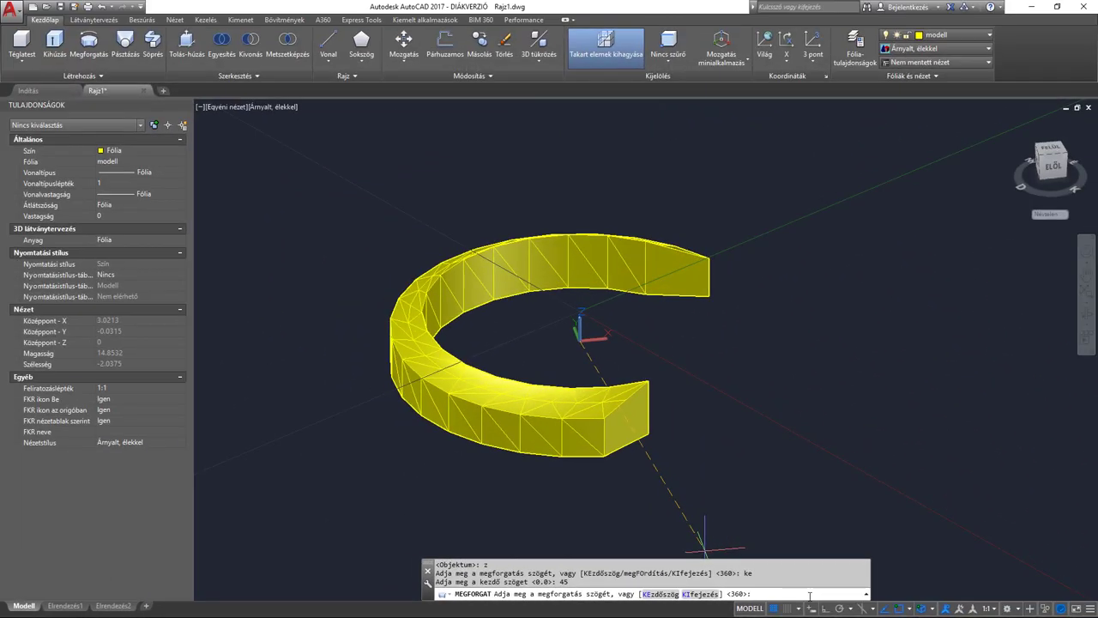
type("180")
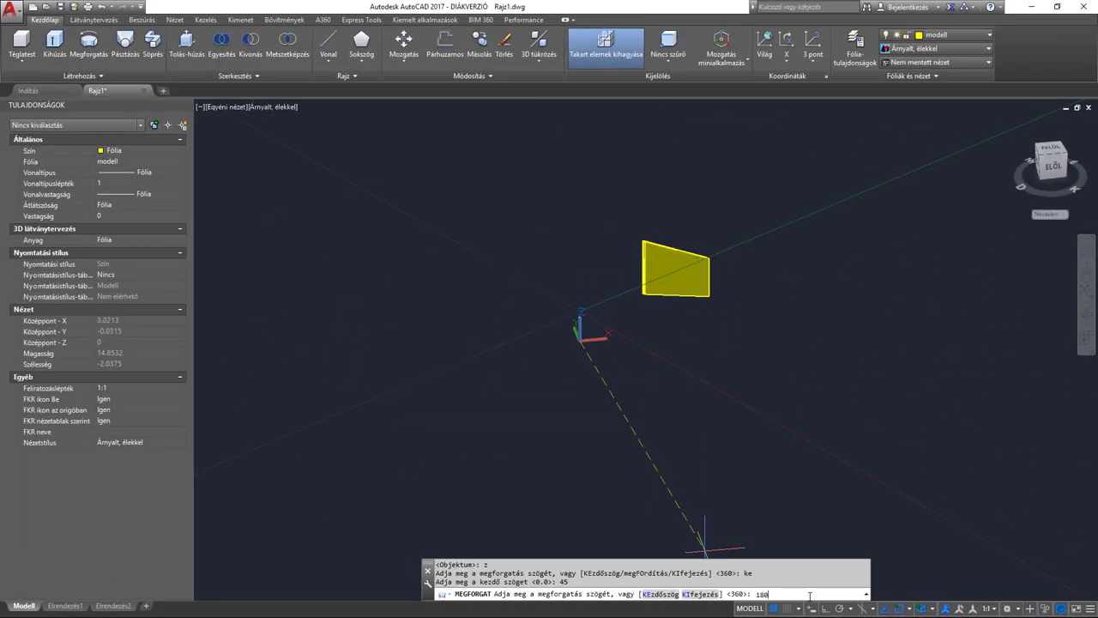
key("Return")
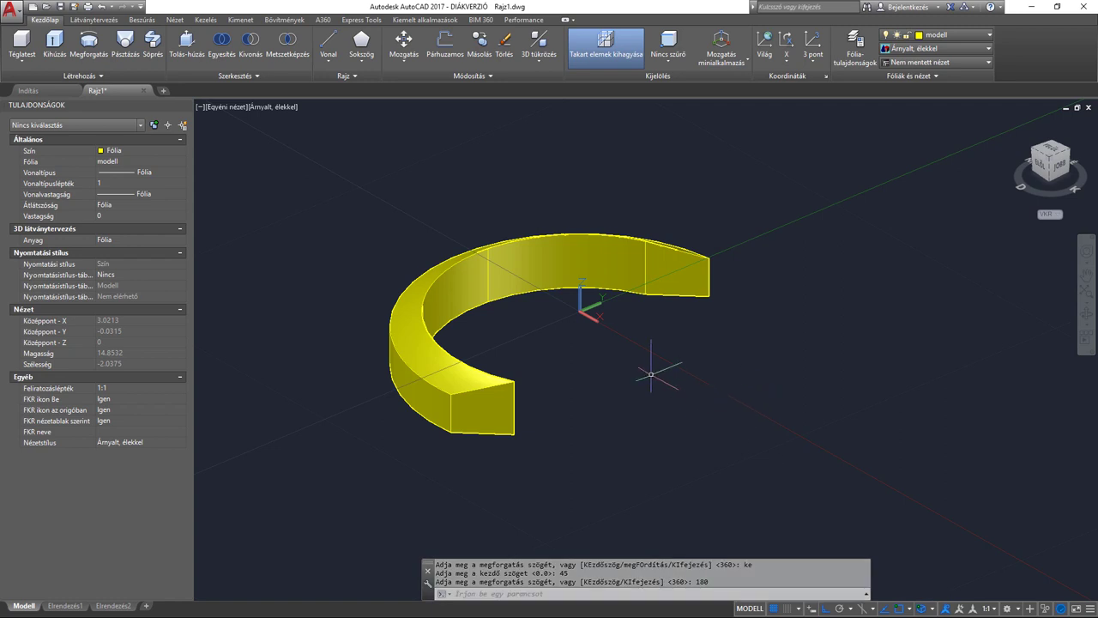
left_click(1086, 305)
left_click(895, 306)
mouse_move(895, 306)
left_mouse_down()
mouse_move(883, 375)
mouse_move(820, 383)
left_mouse_up()
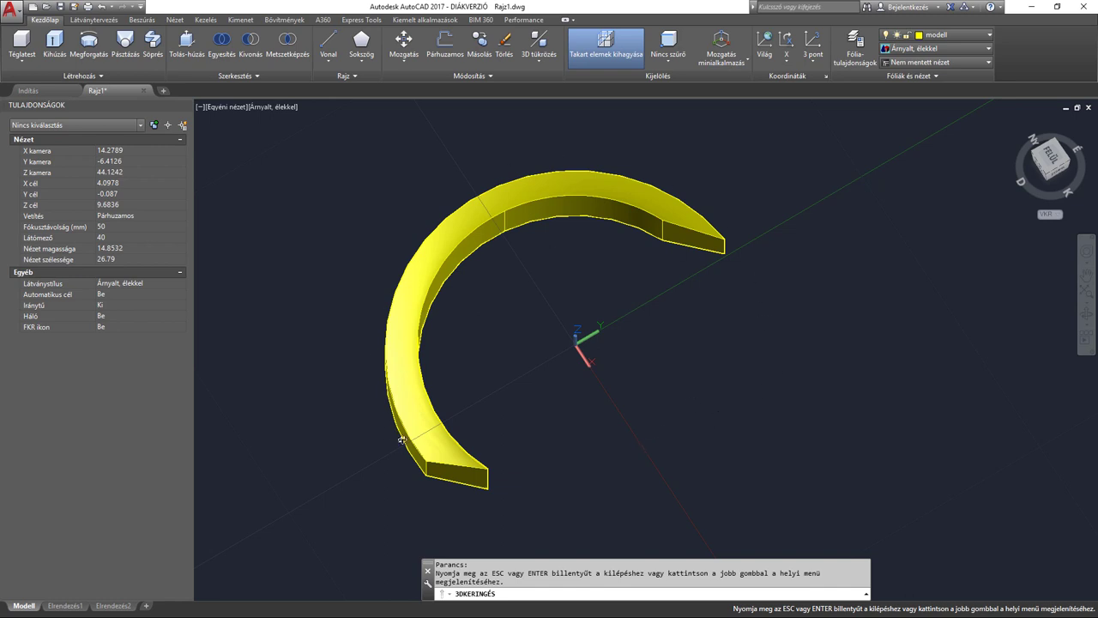
left_click_drag(693, 444, 704, 385)
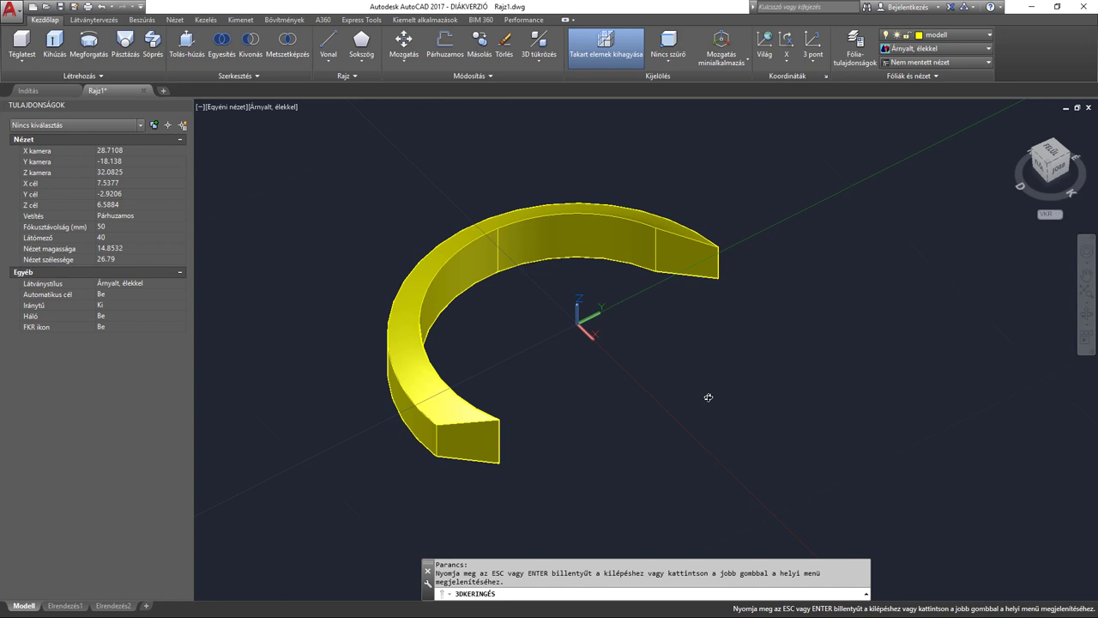
key("Escape")
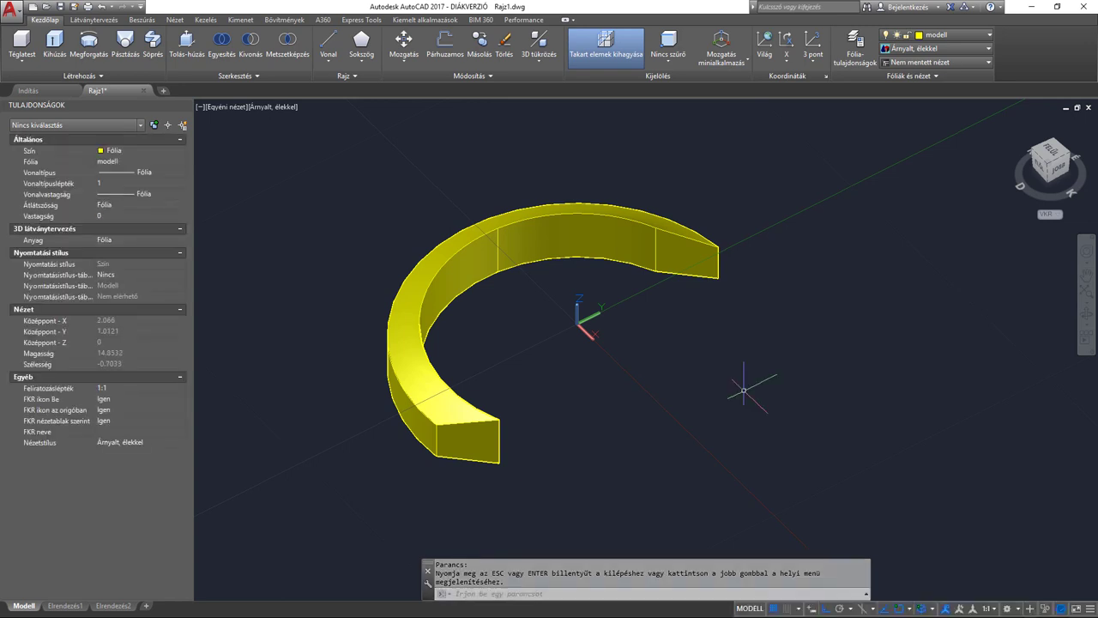
middle_click_drag(667, 363, 675, 364)
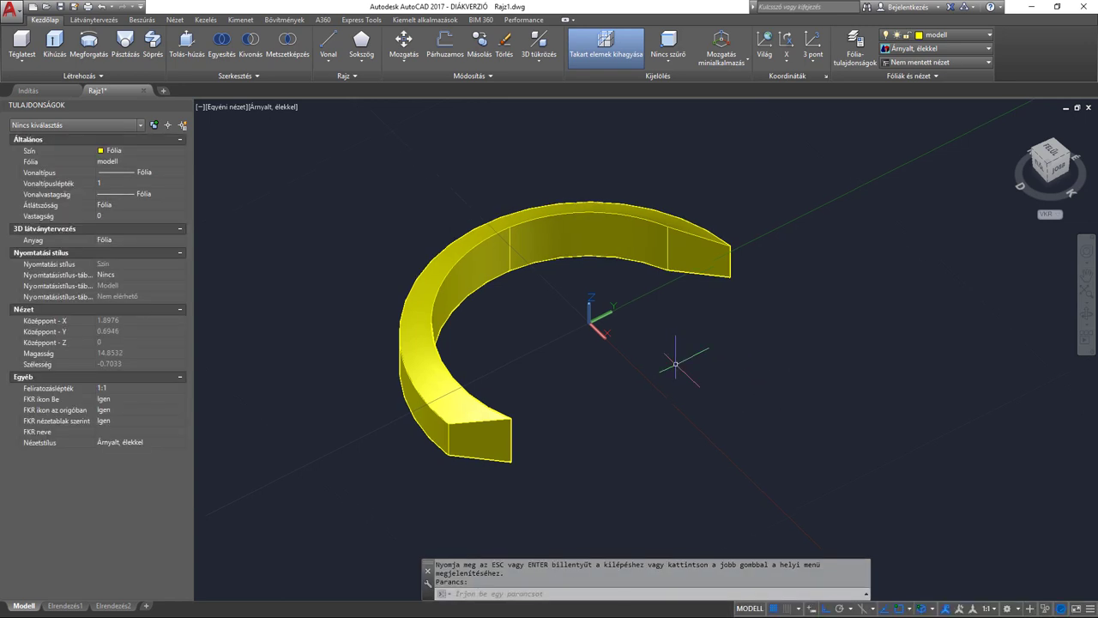